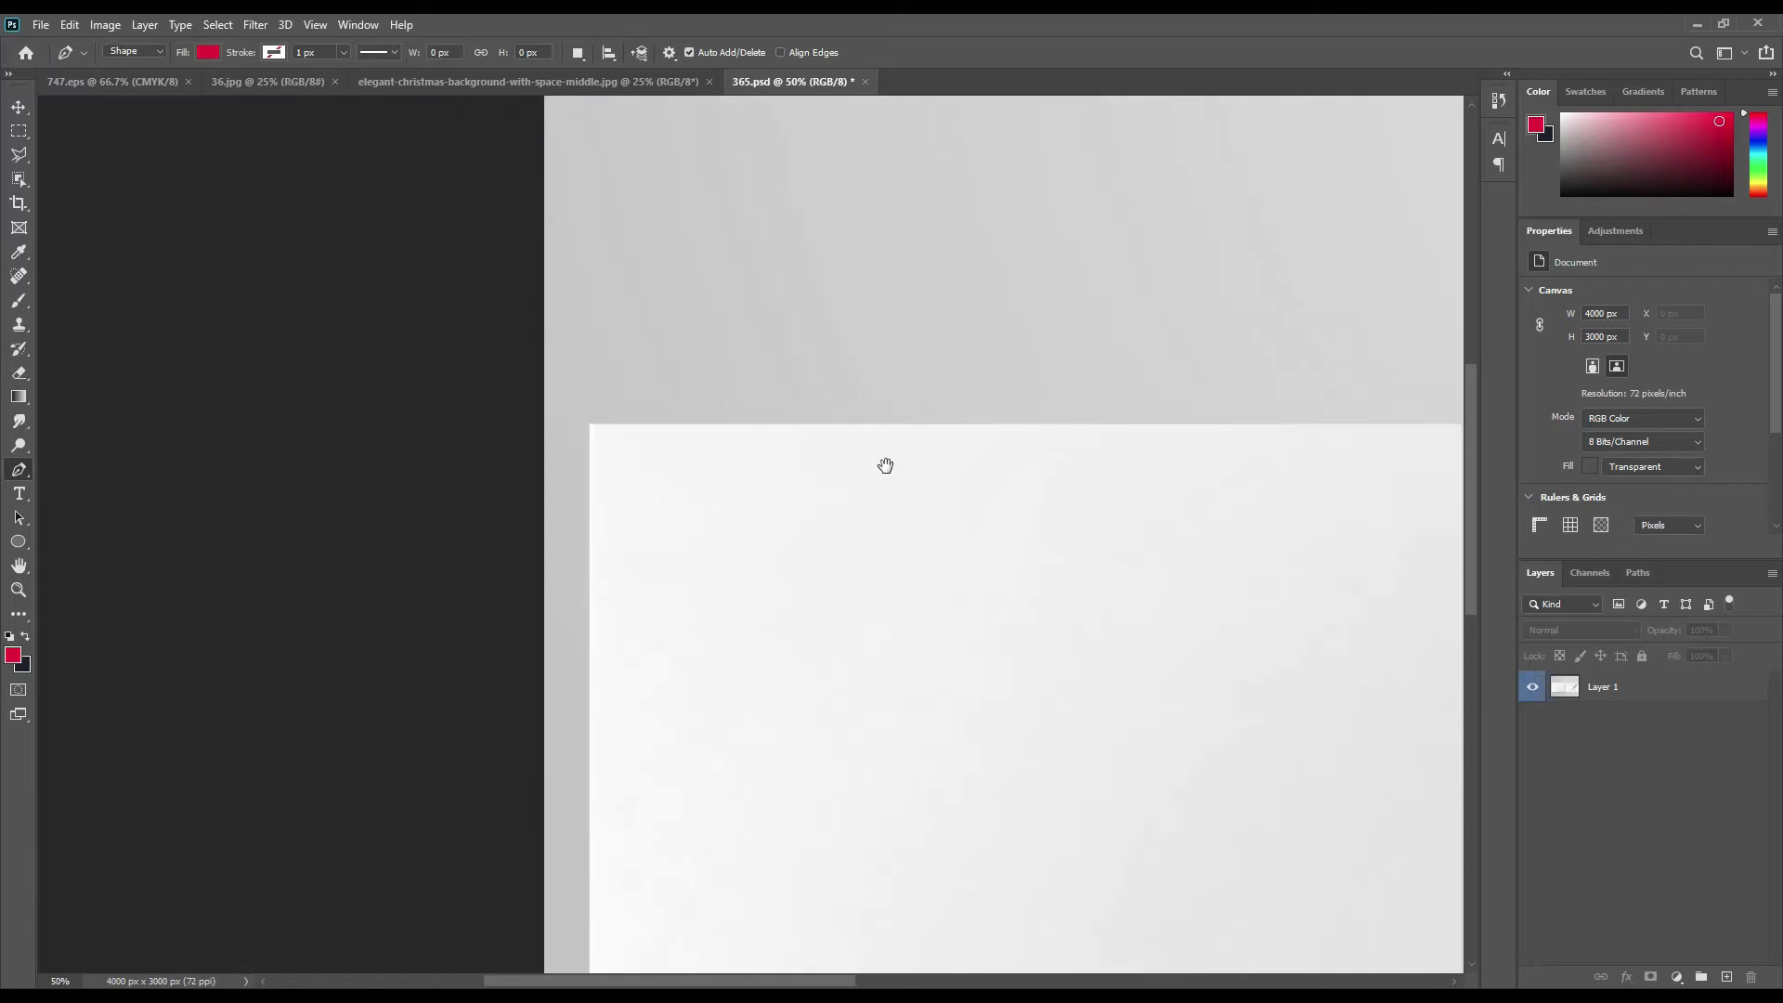
Step: Trace the blank card with a closed four-corner Pen shape about 1882 × 1360 px and set its opacity to 0%
left_click(589, 426)
left_click_drag(1297, 554, 749, 557)
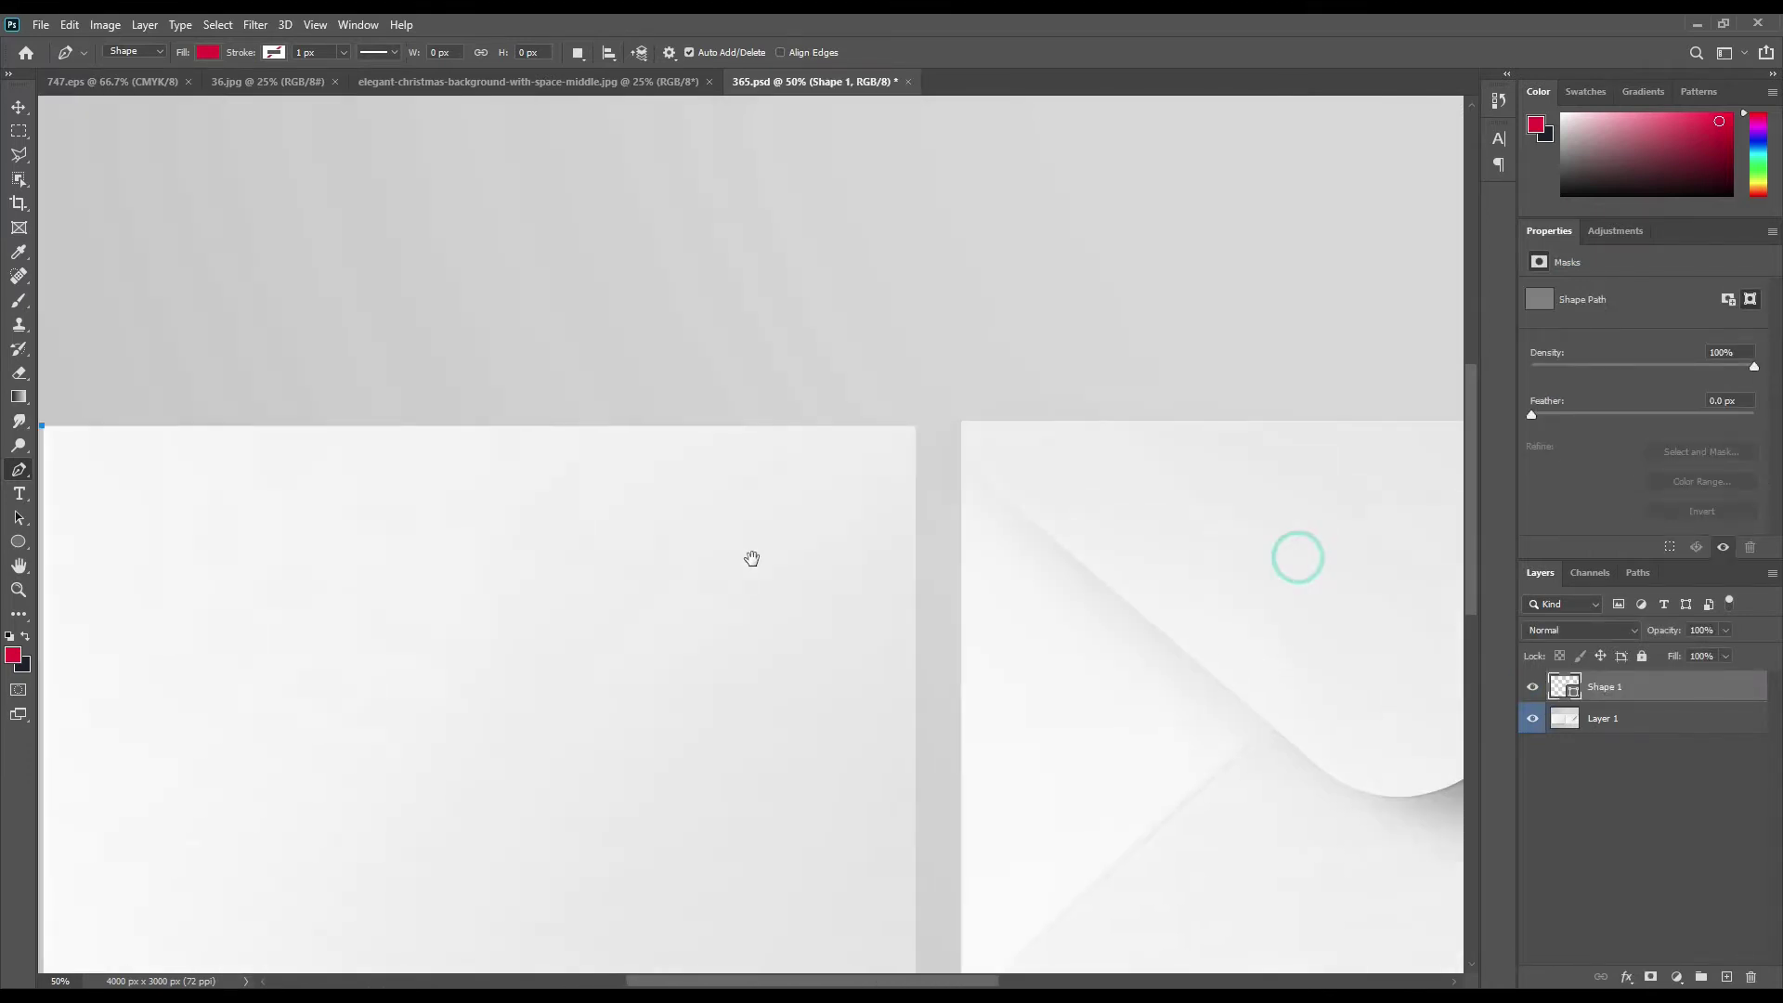
left_click(918, 428)
left_click_drag(984, 702, 1112, 737)
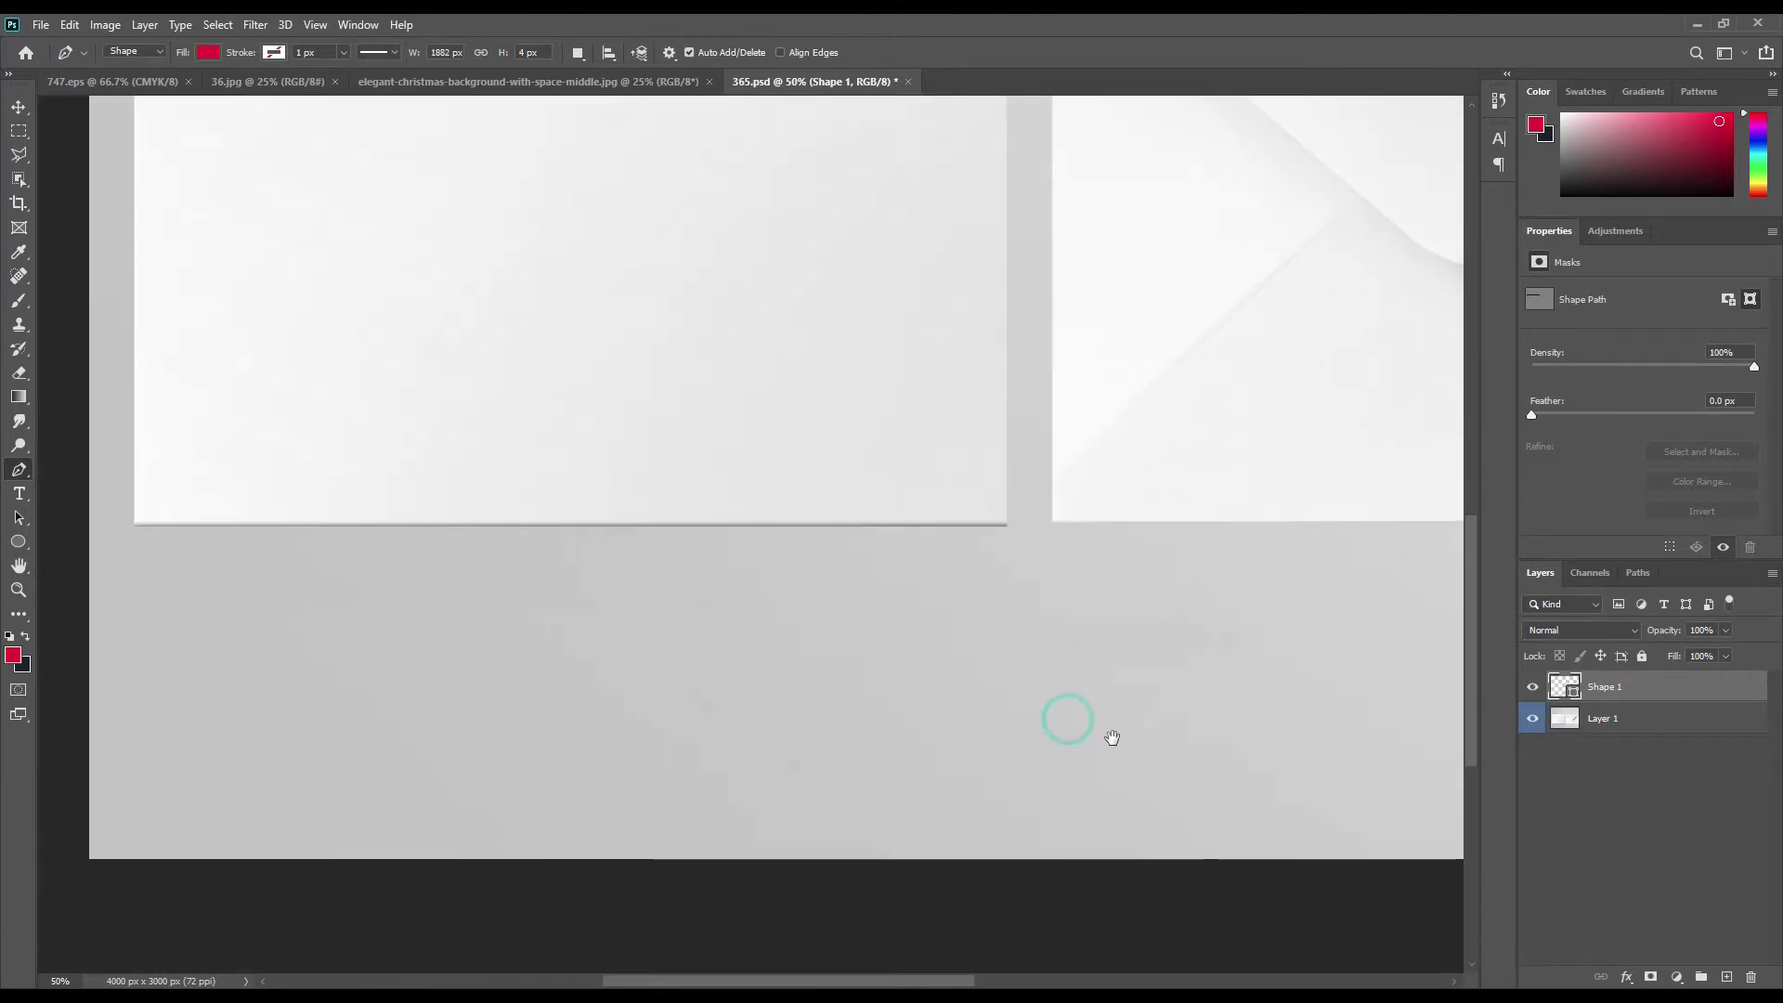
left_click(1008, 526)
left_click_drag(585, 585, 1286, 657)
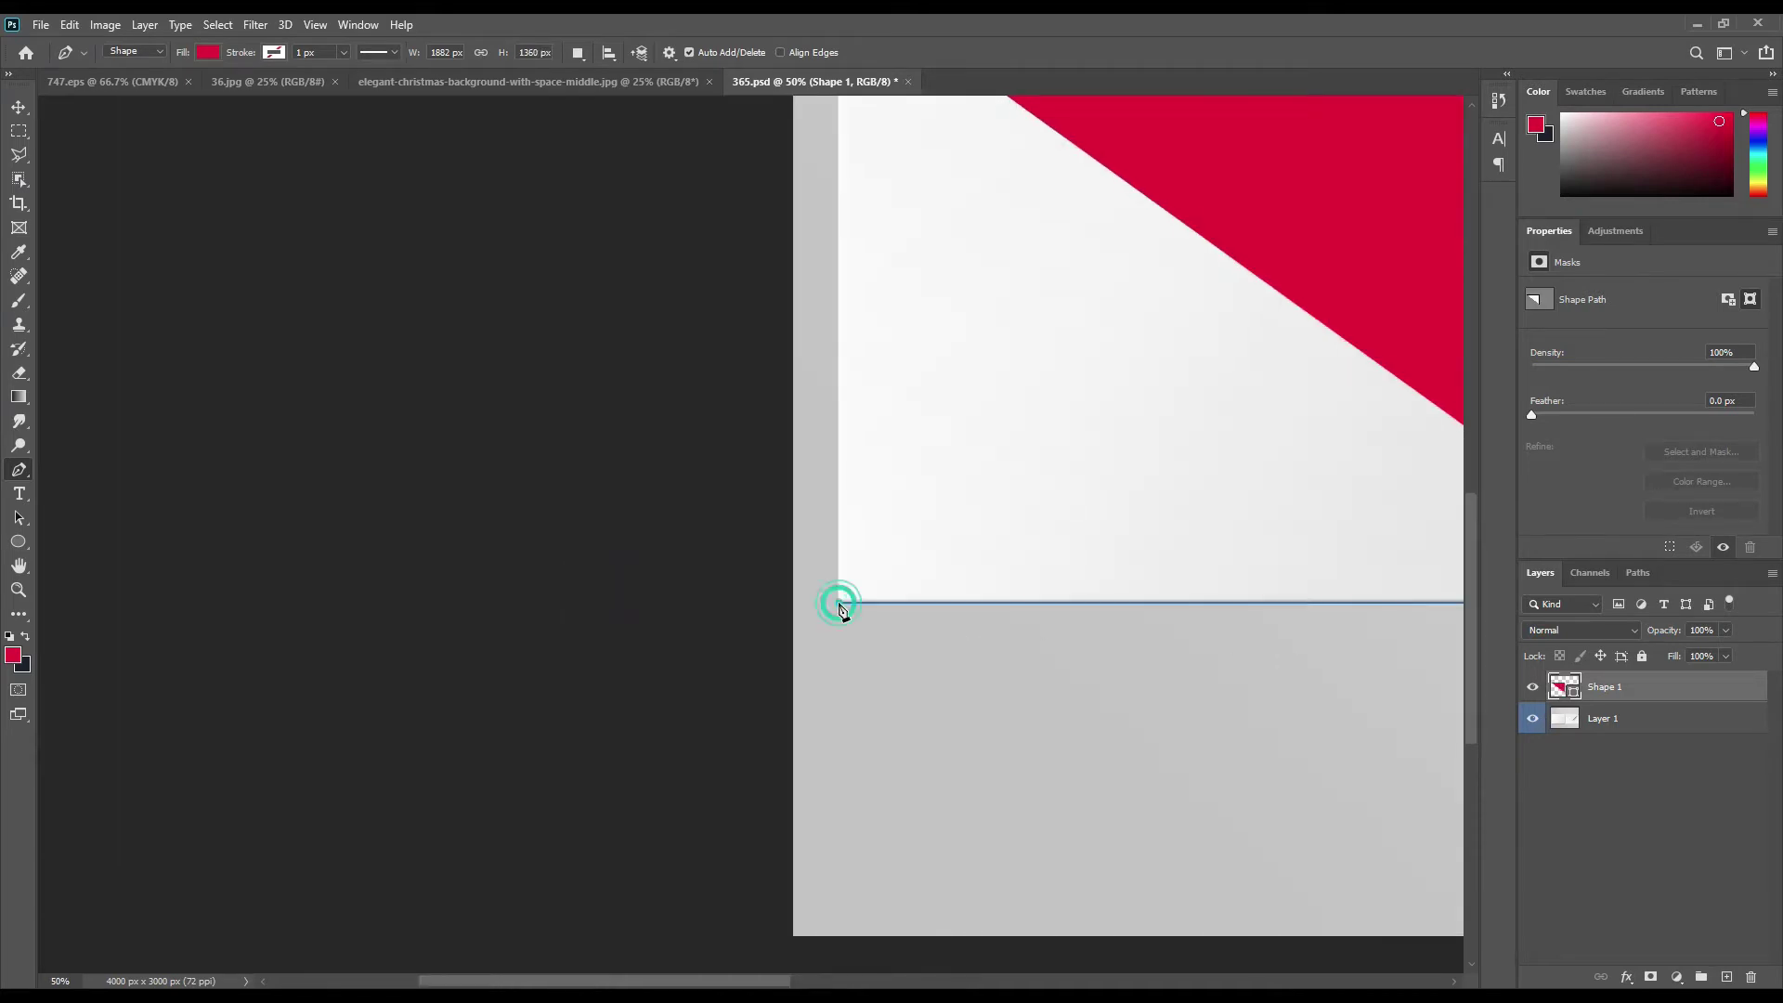
left_click(838, 604)
left_click_drag(992, 577, 994, 896)
left_click(842, 470)
left_click_drag(1255, 700, 752, 548)
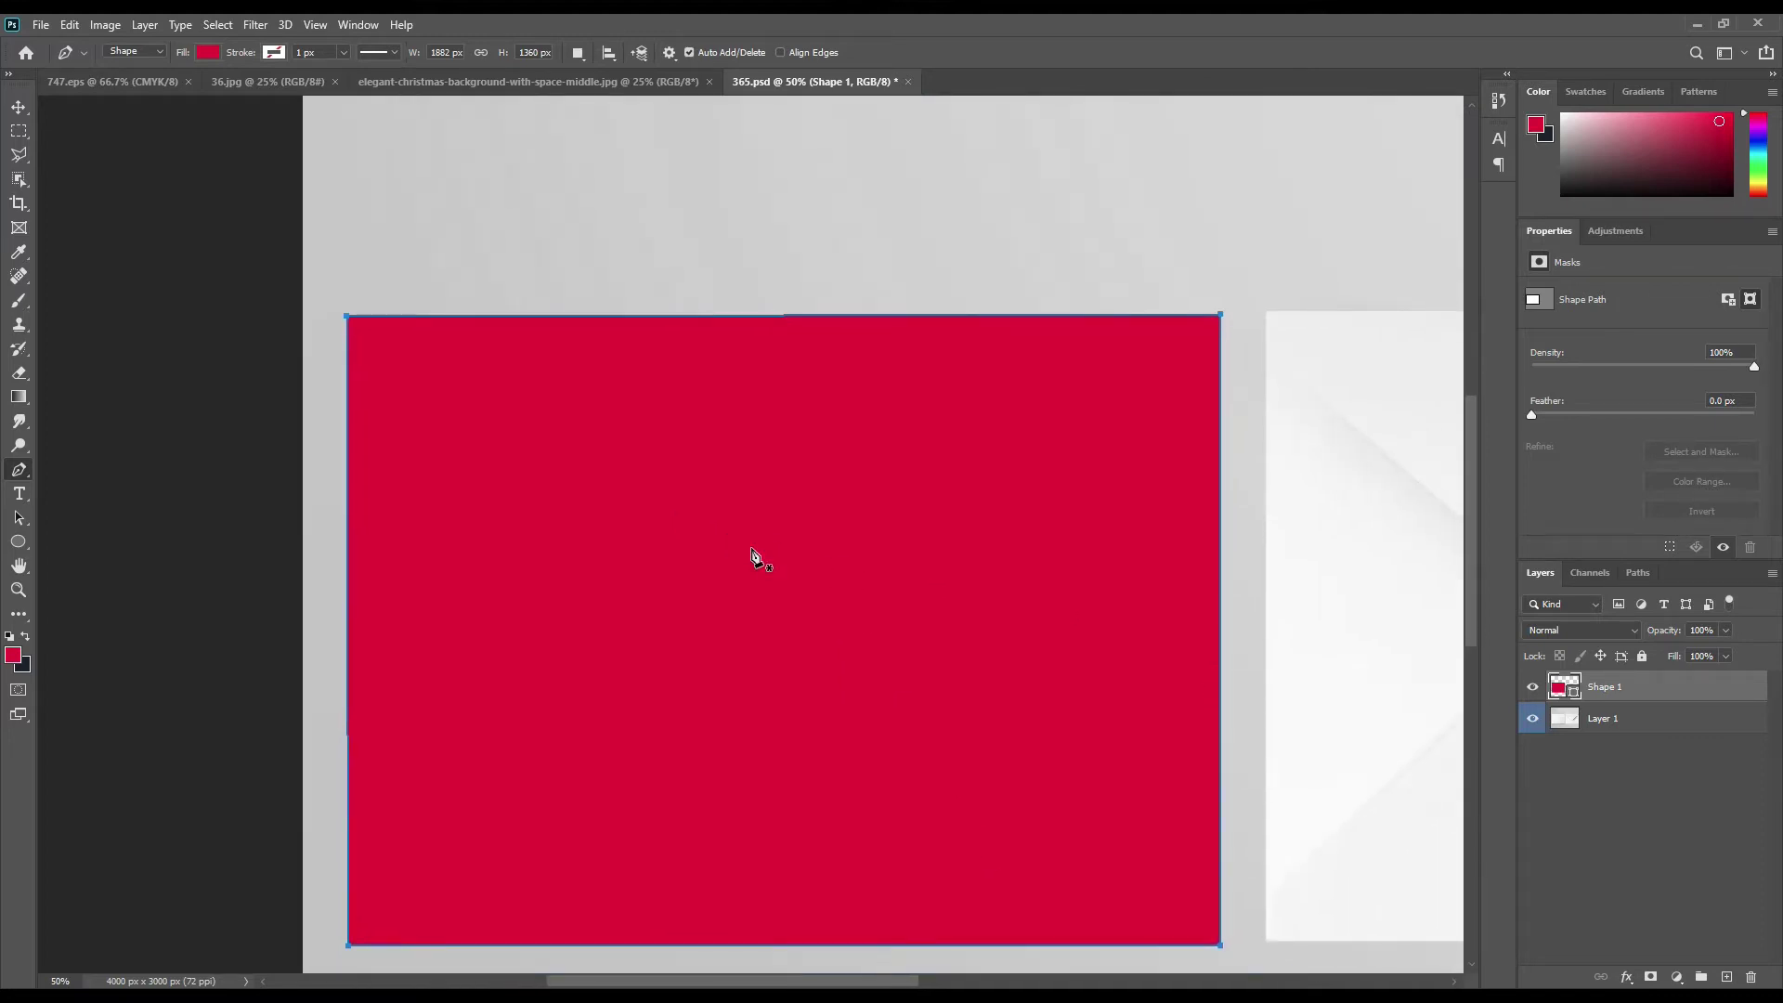
key("0")
key("0")
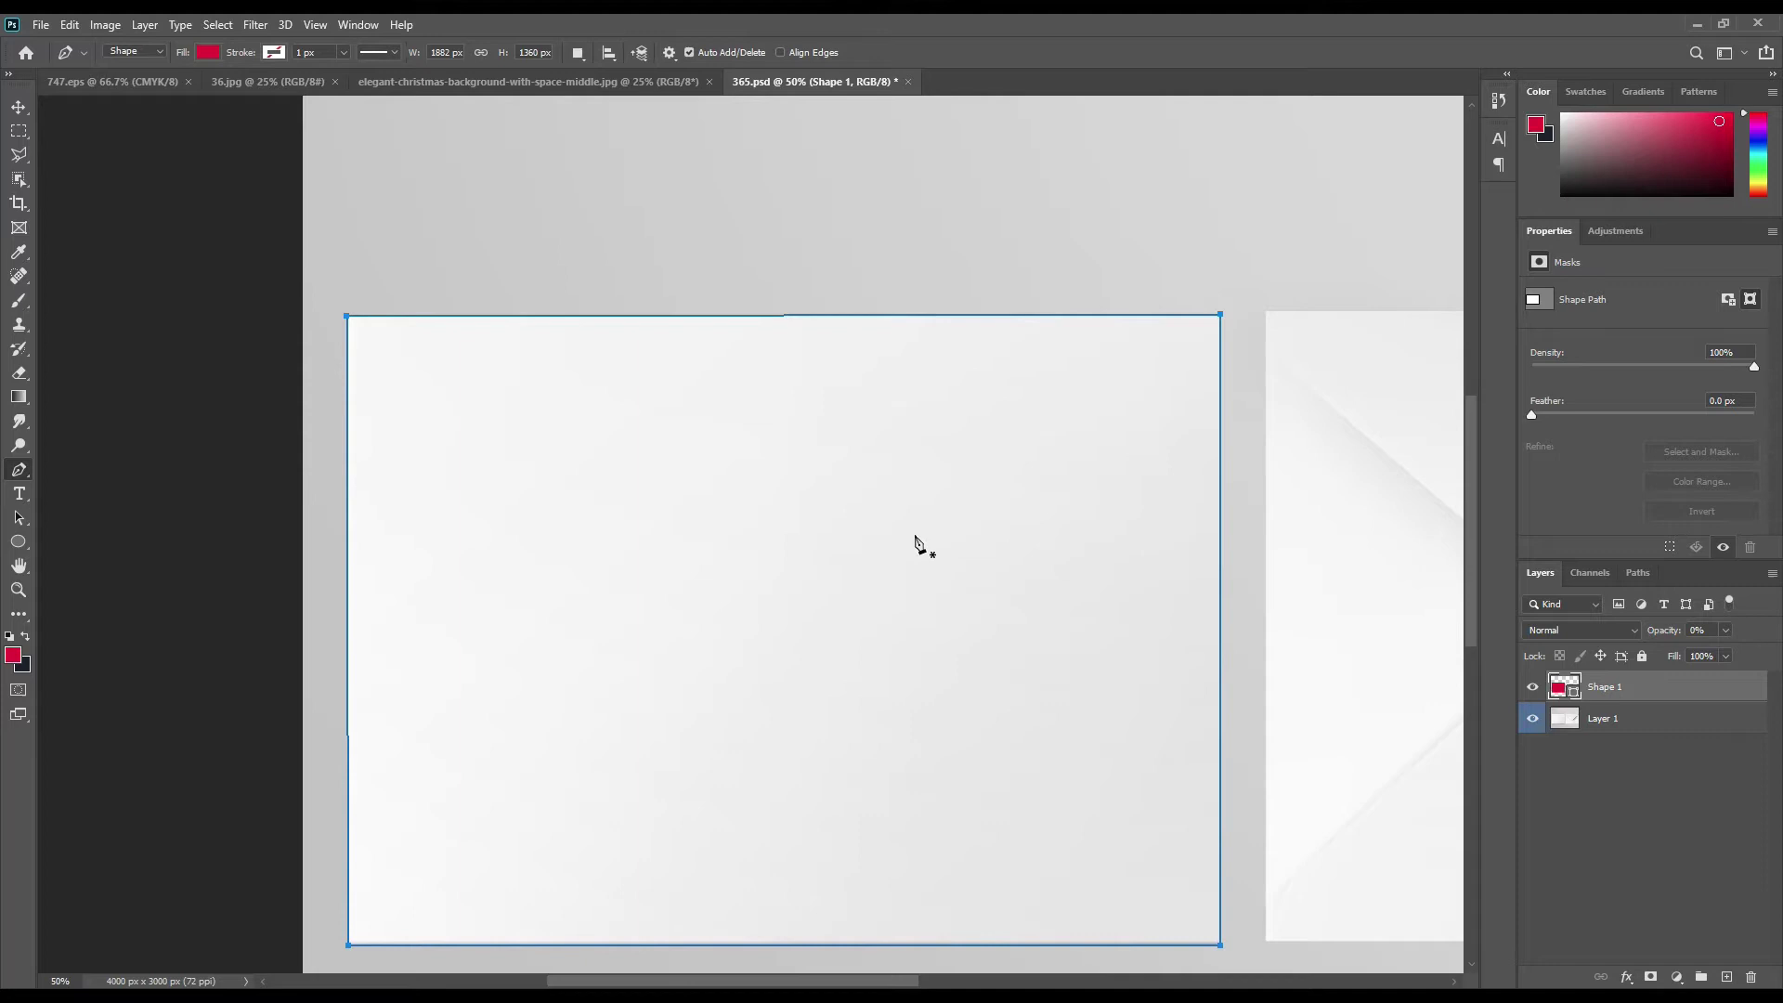
Step: Trace the envelope's outer rectangle with a closed Pen shape about 1880 × 1358 px and set its opacity to 0%
left_click_drag(1286, 538, 458, 455)
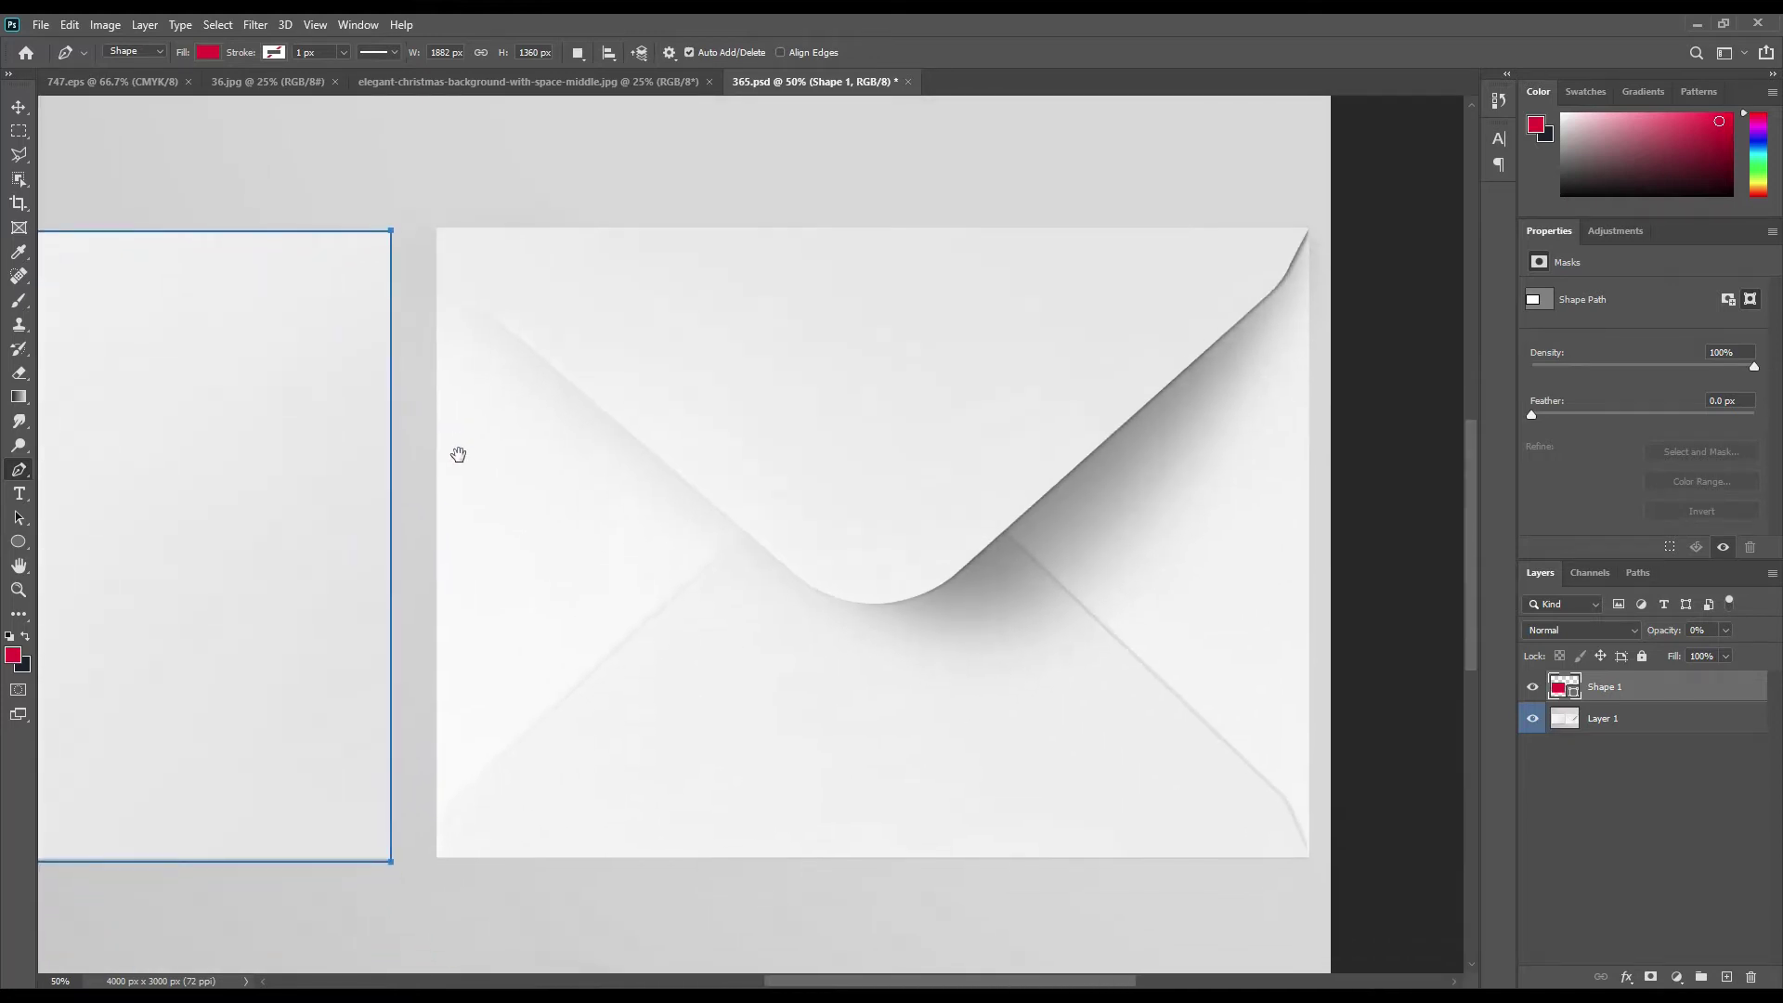
left_click(436, 228)
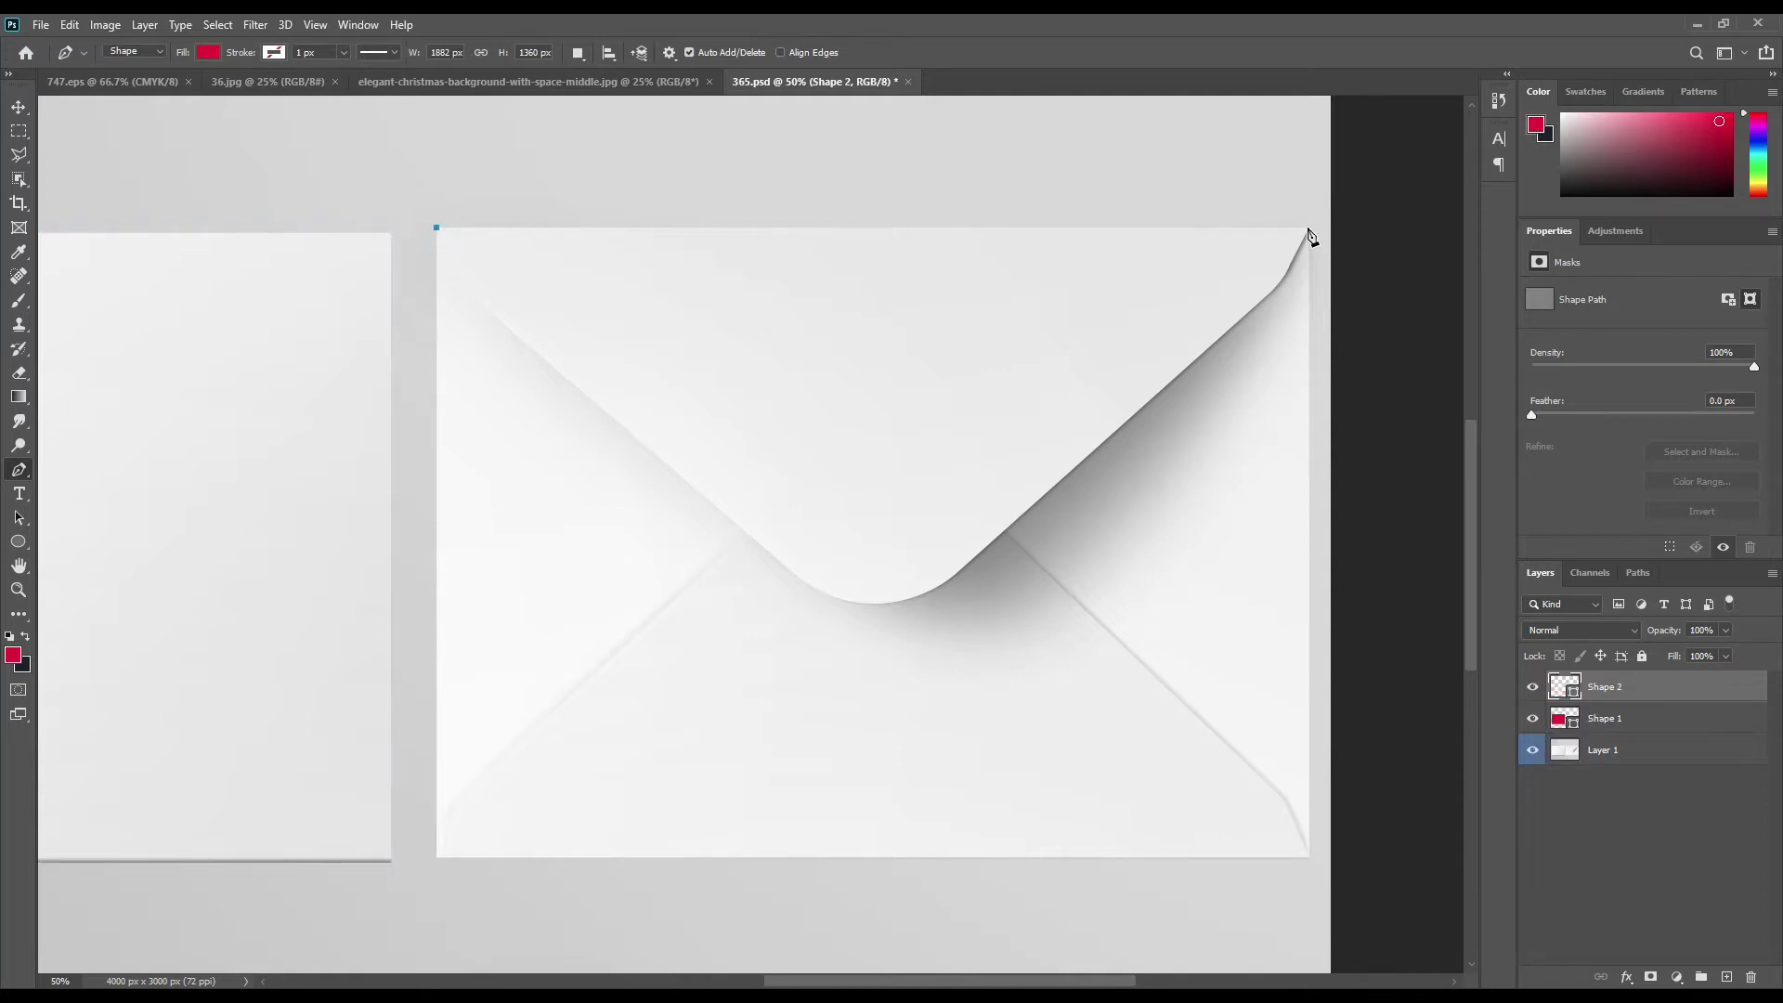
left_click(1308, 227)
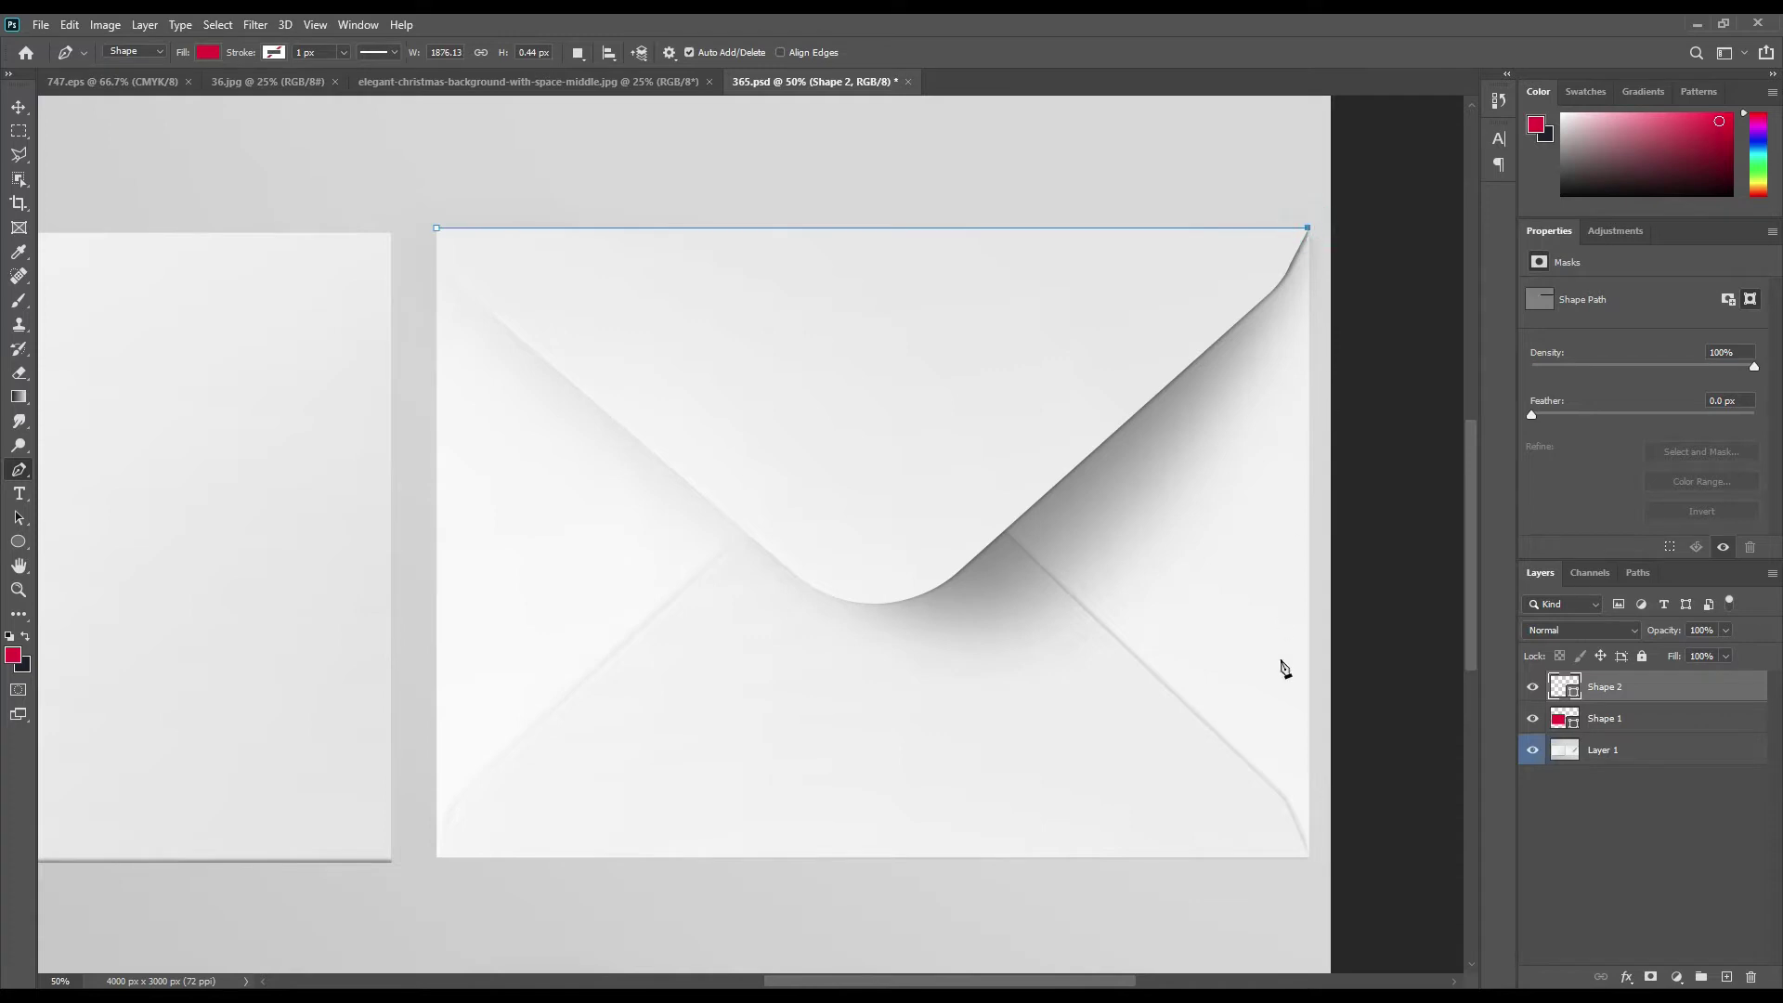
left_click(1309, 856)
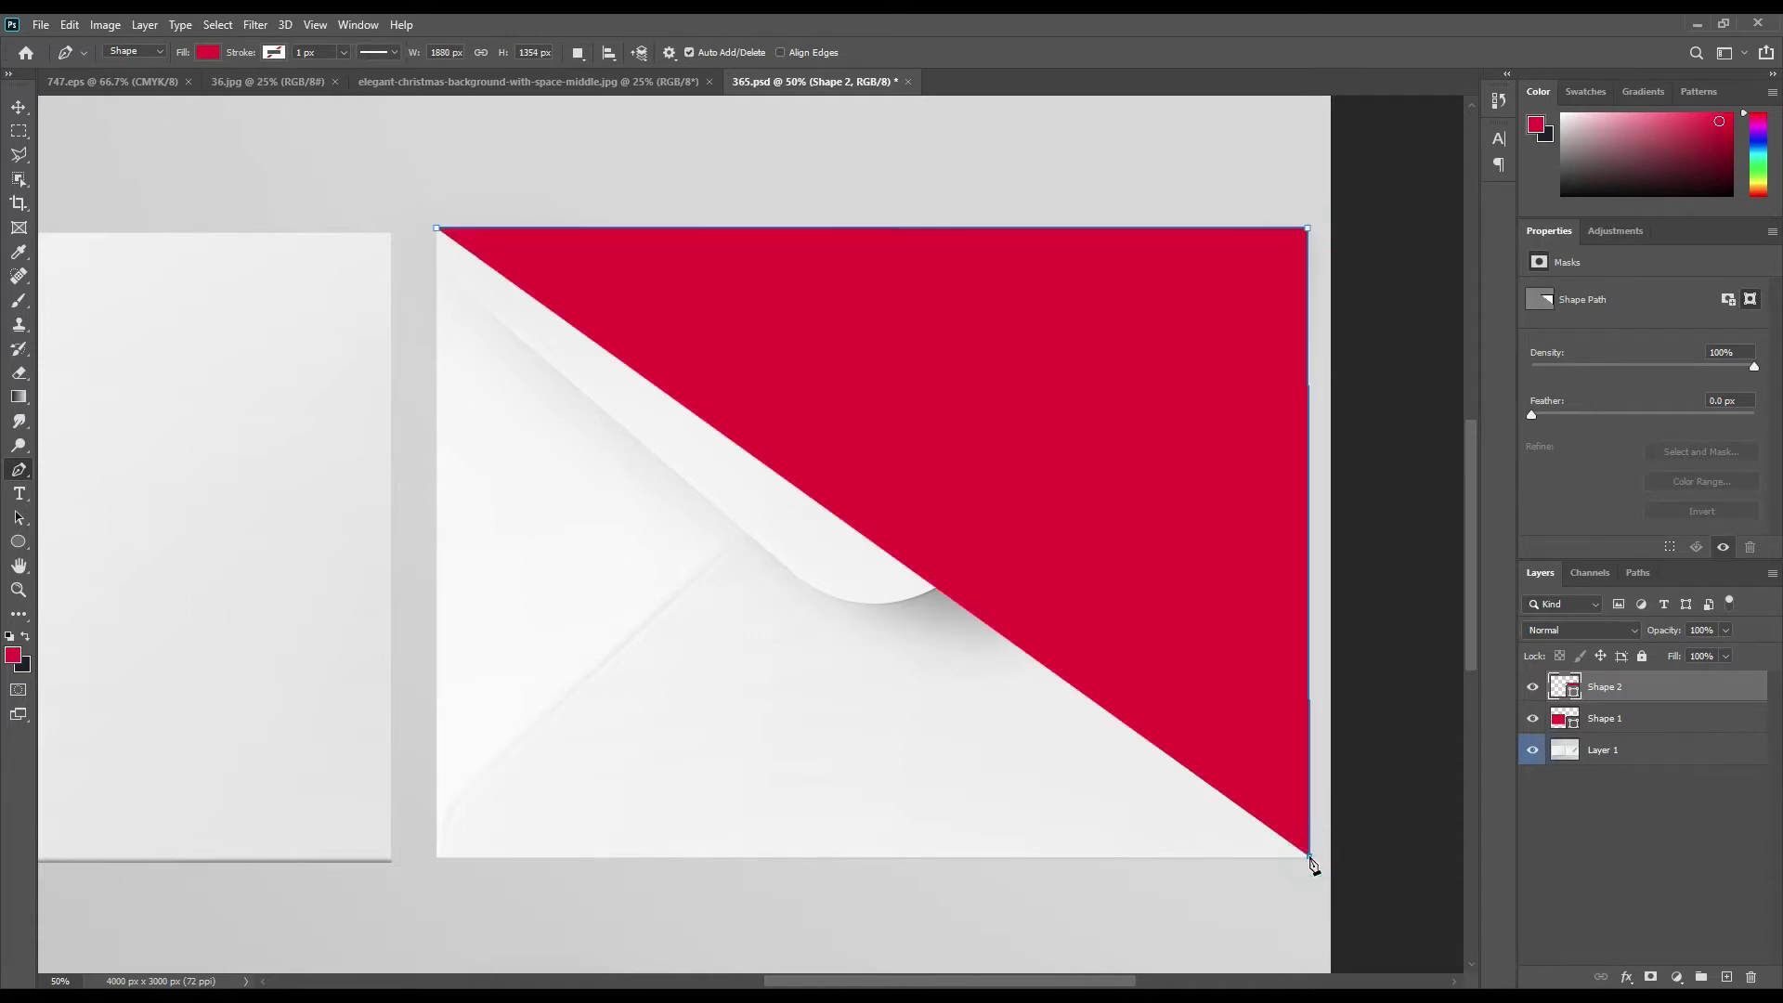
left_click(436, 856)
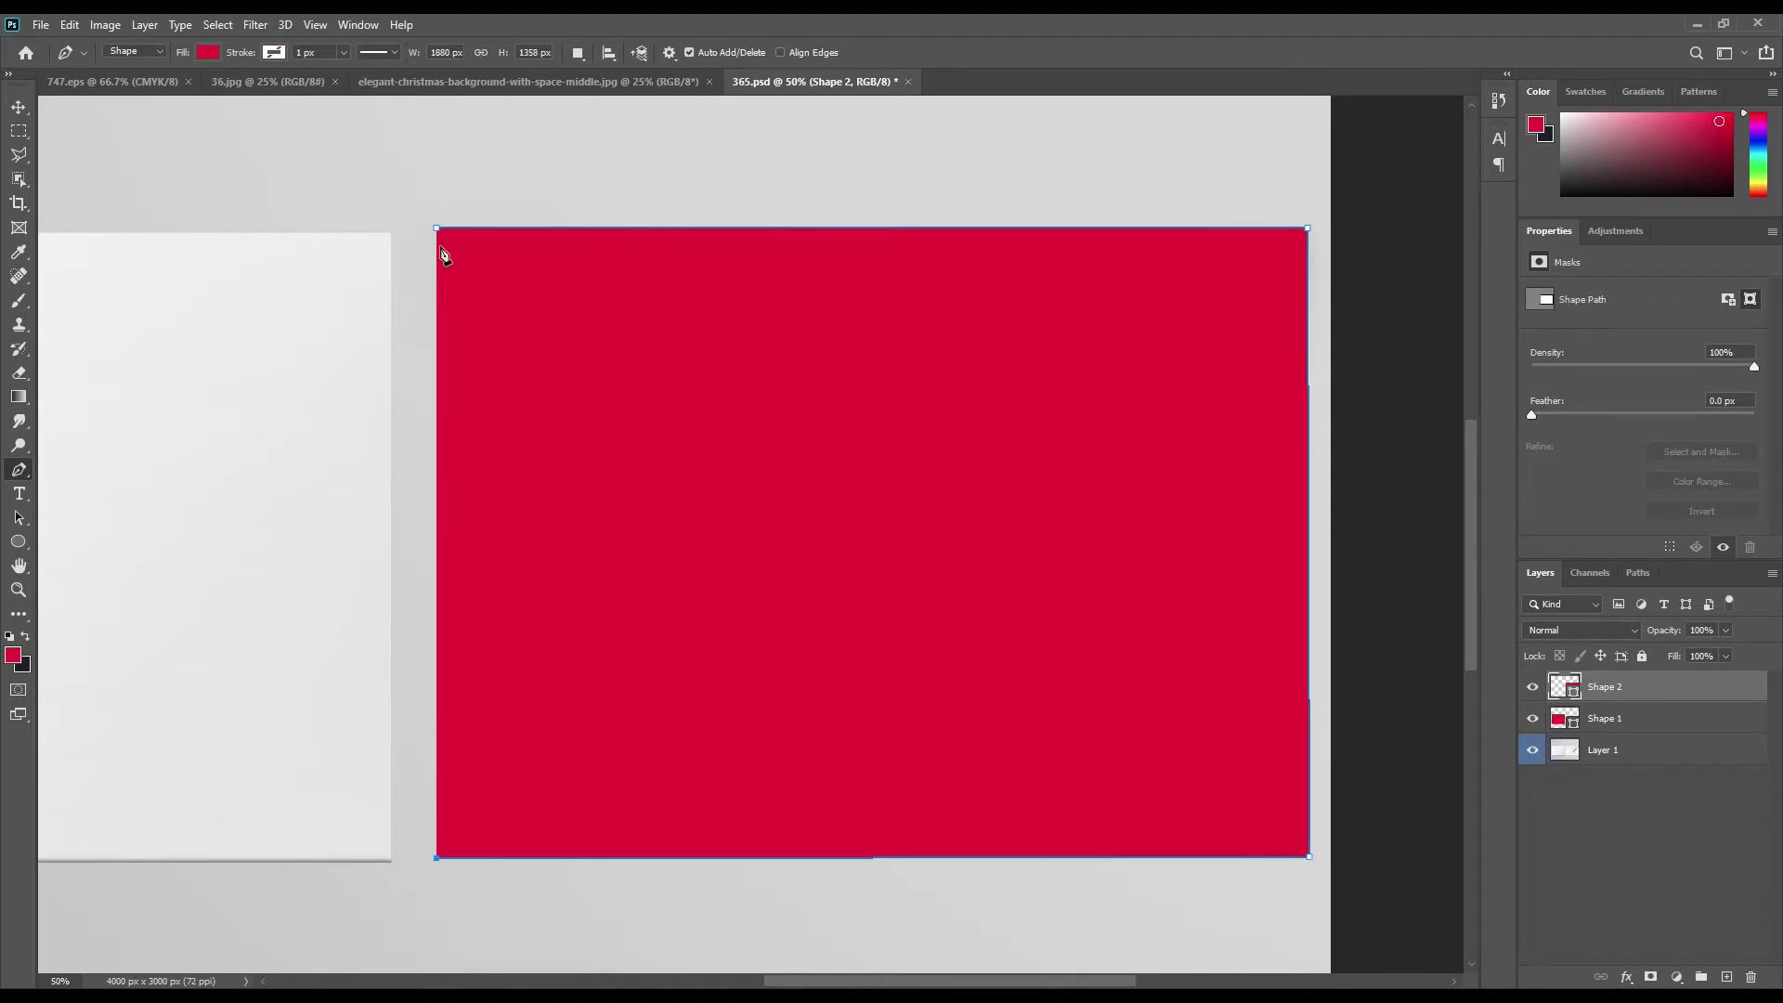
left_click(437, 227)
left_click_drag(1674, 635, 1067, 638)
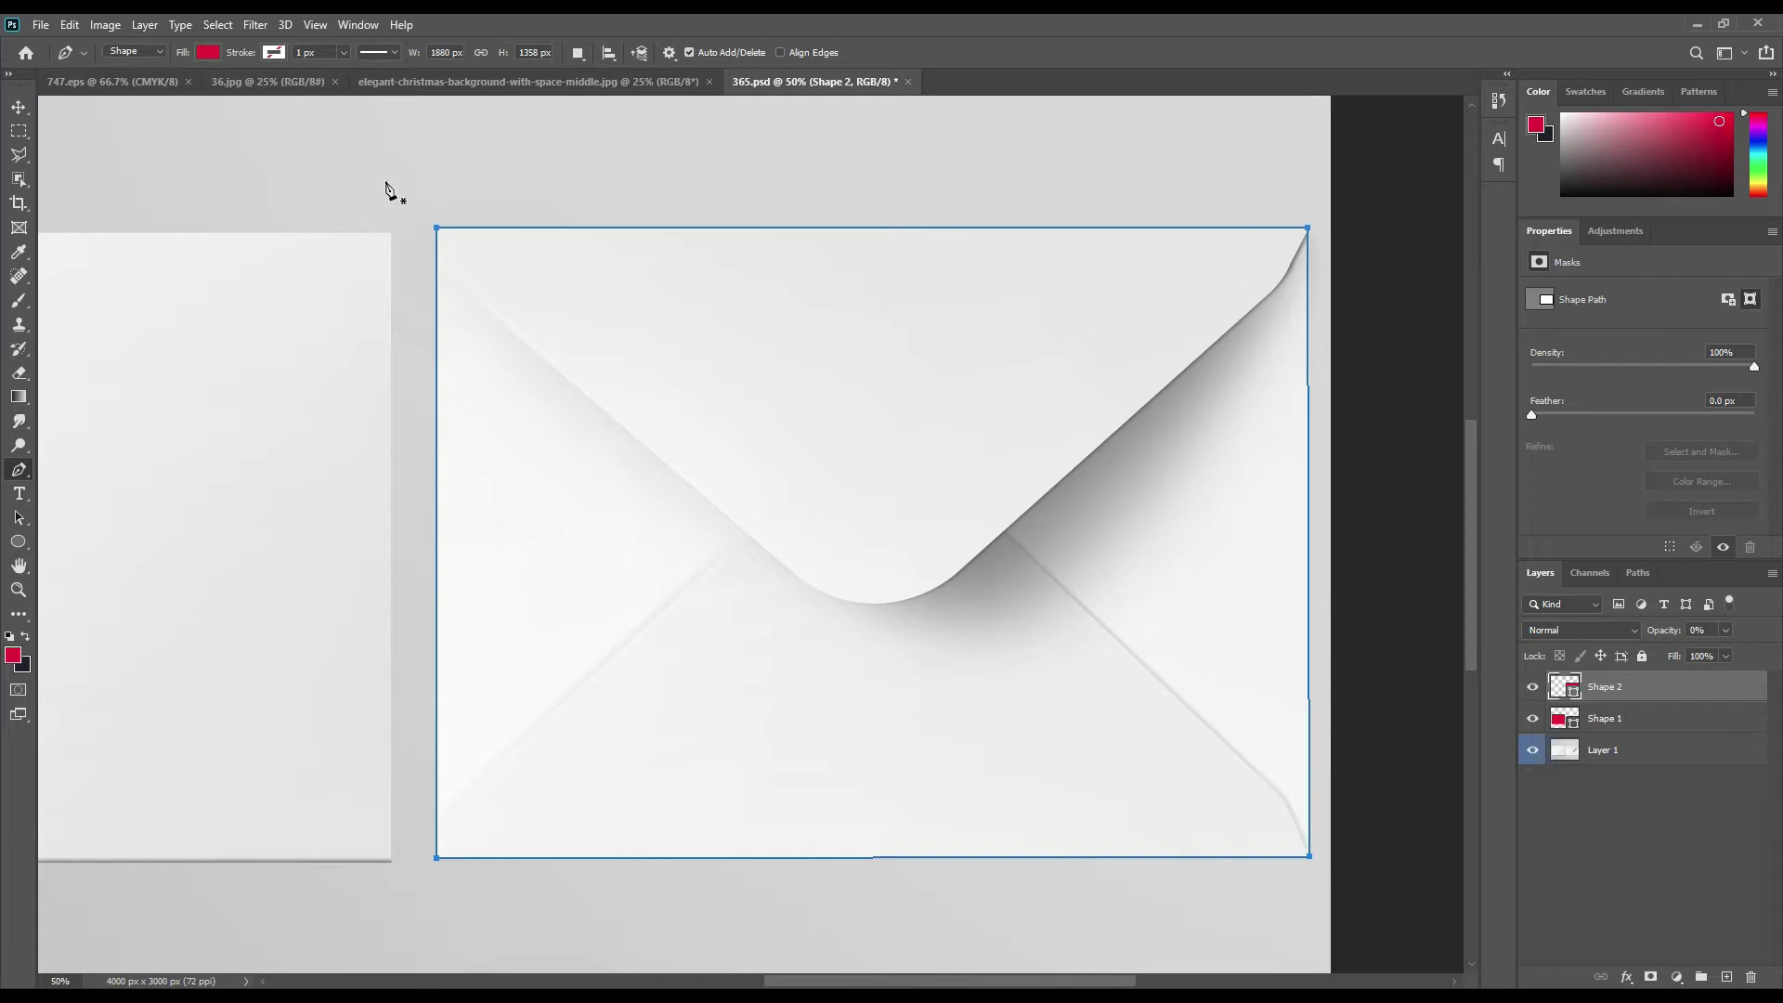
Step: Load the outlines of Shape 2 and Shape 1 as one selection and copy that area of Layer 1 to a new layer
left_click(22, 104)
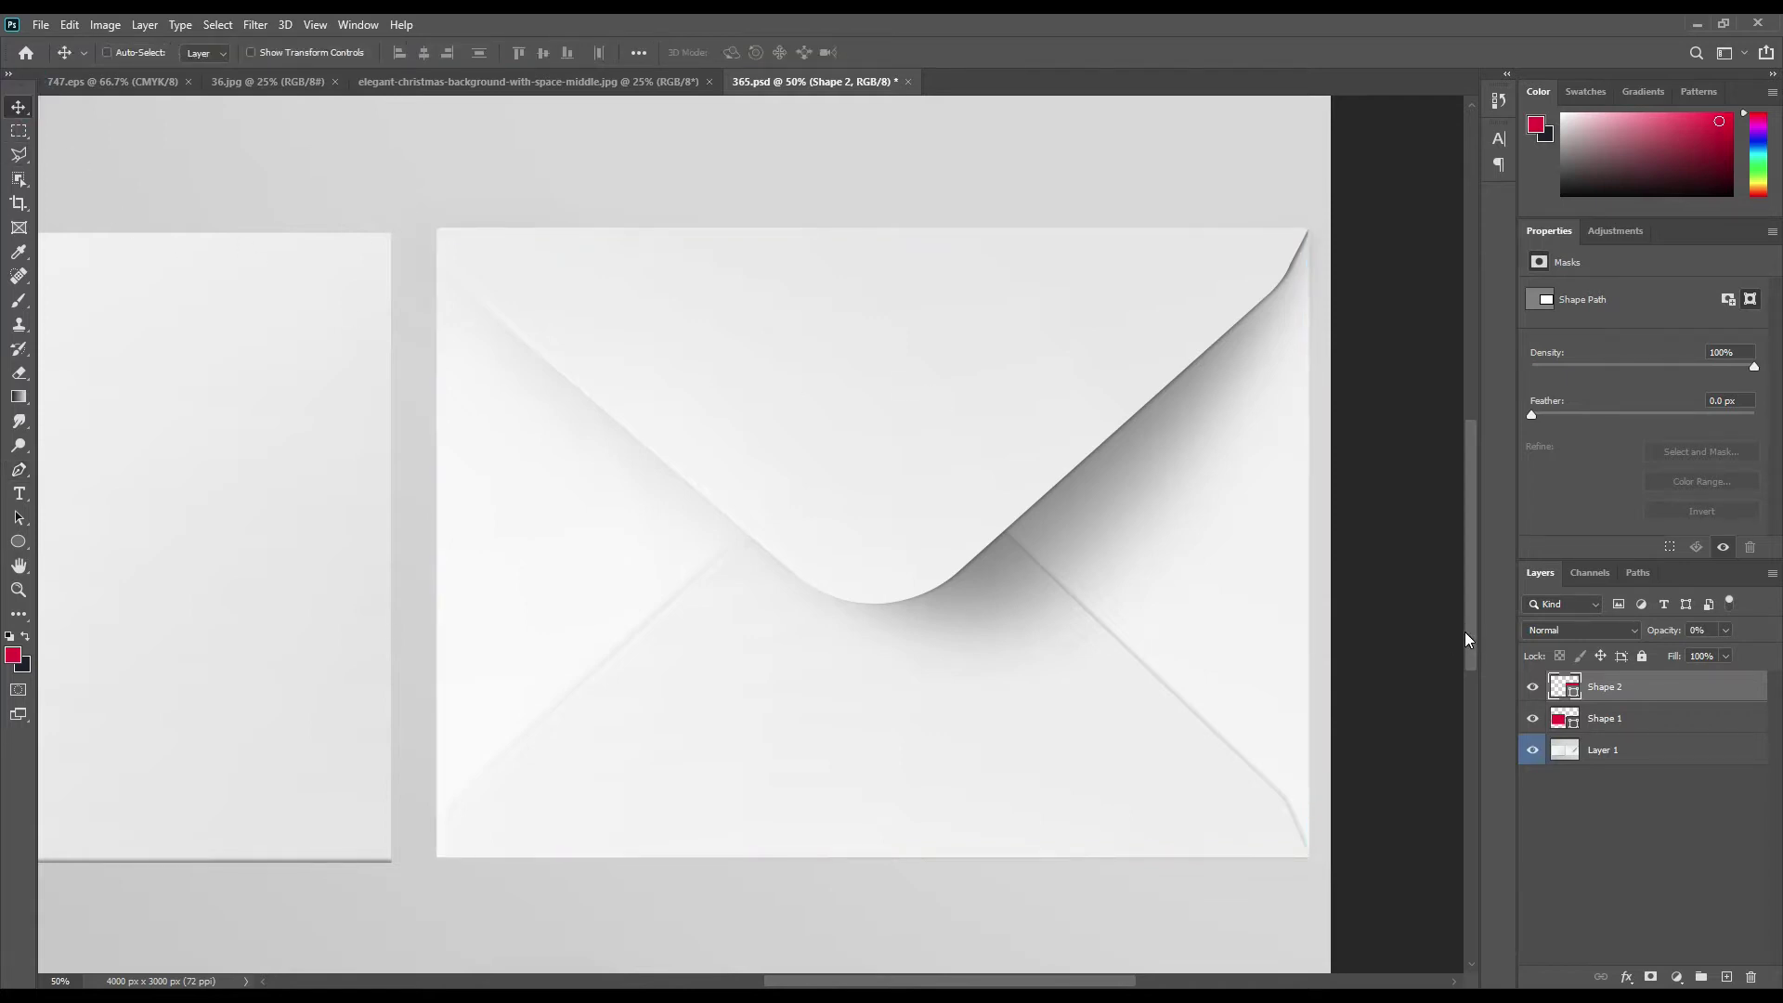
key("ctrl+0")
left_click(1650, 697)
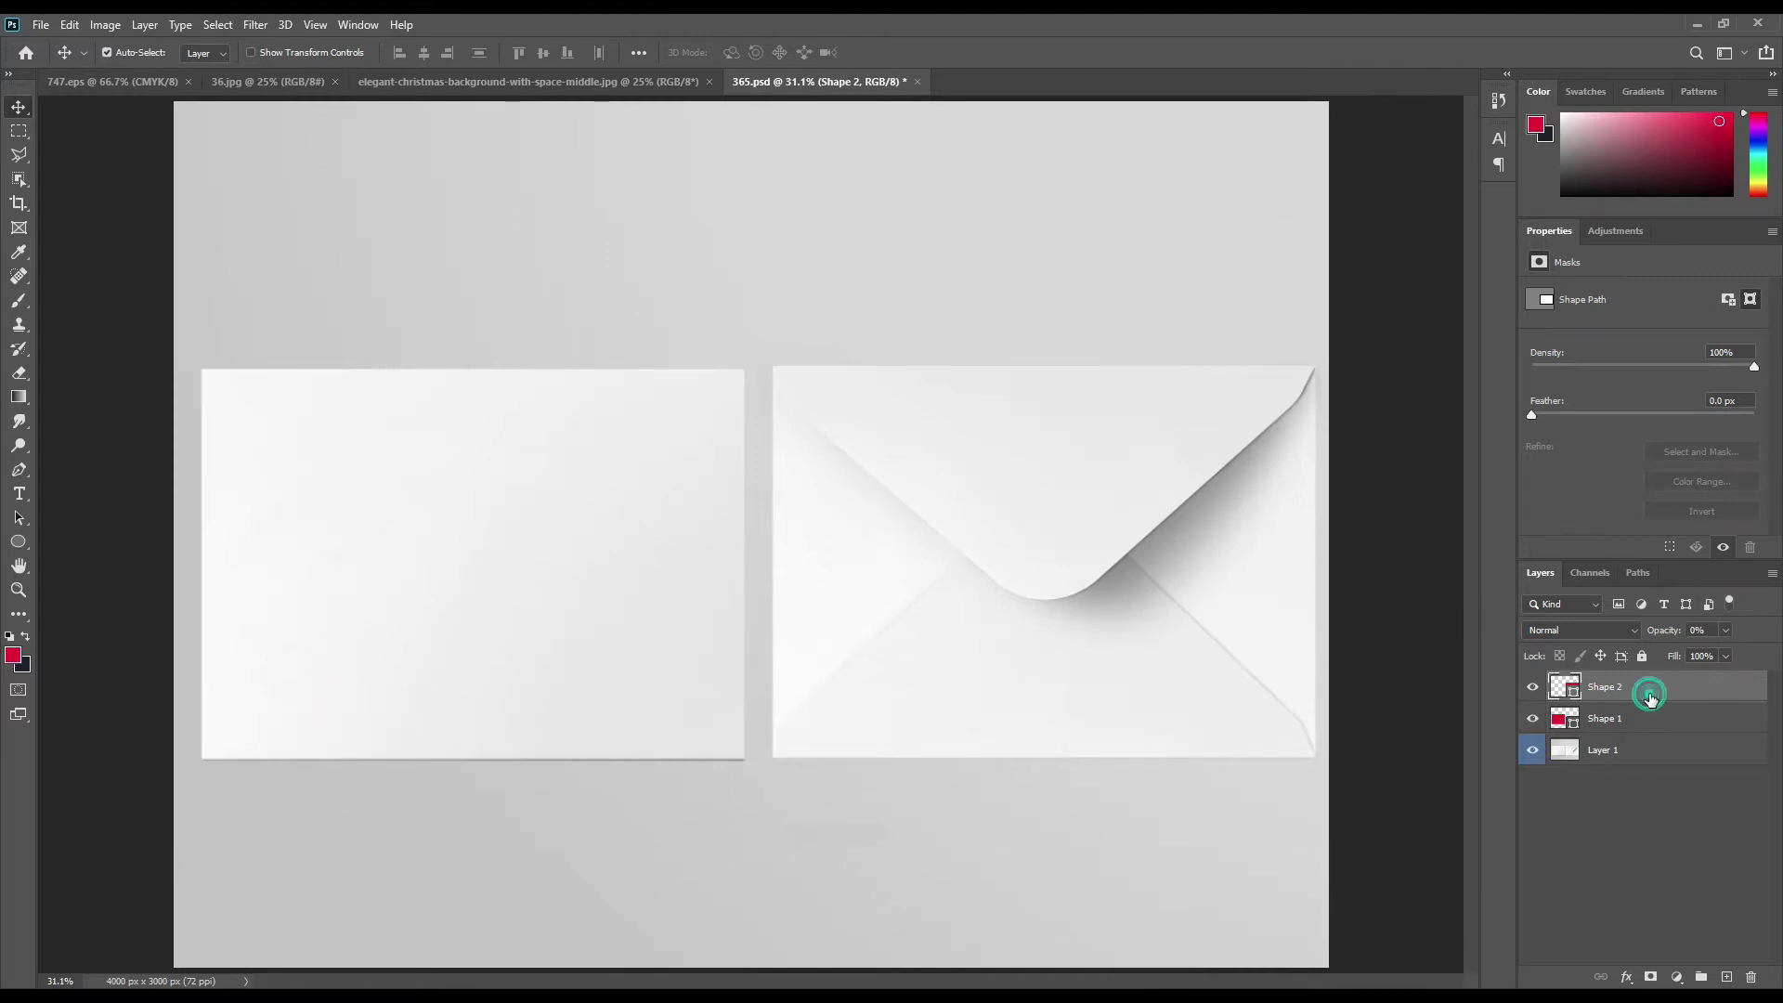
left_click(1568, 693, "ctrl")
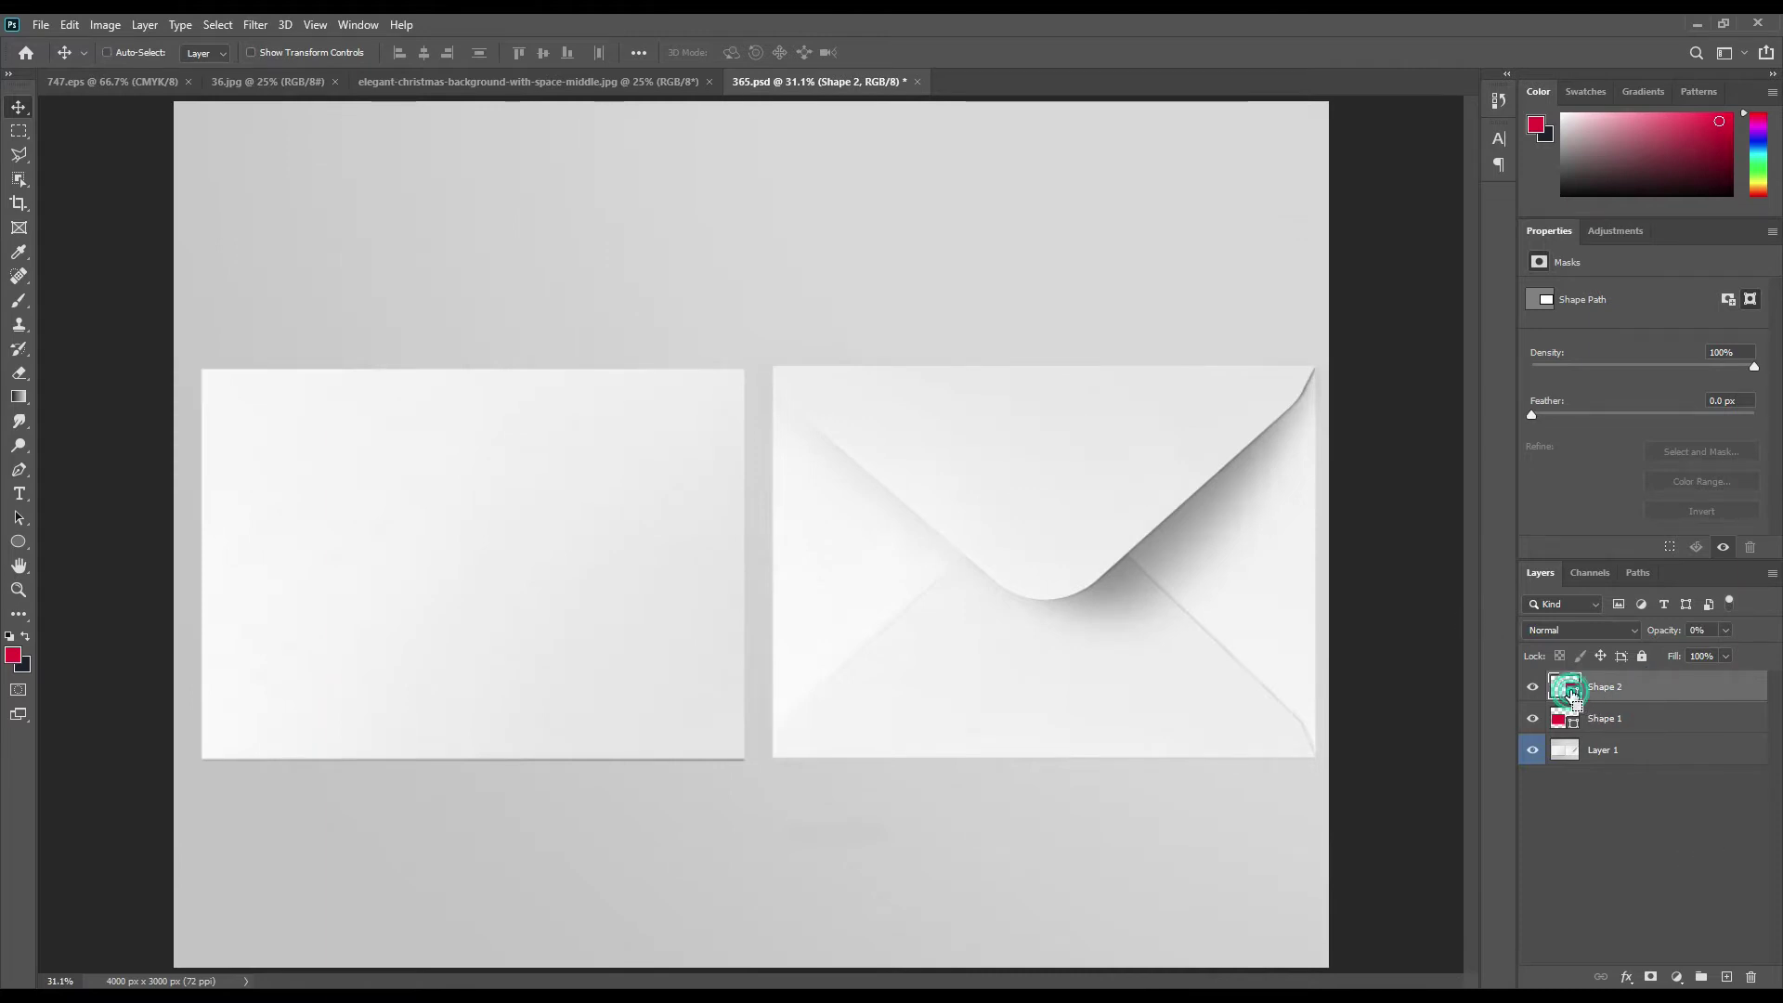
left_click(1570, 723, "ctrl+shift")
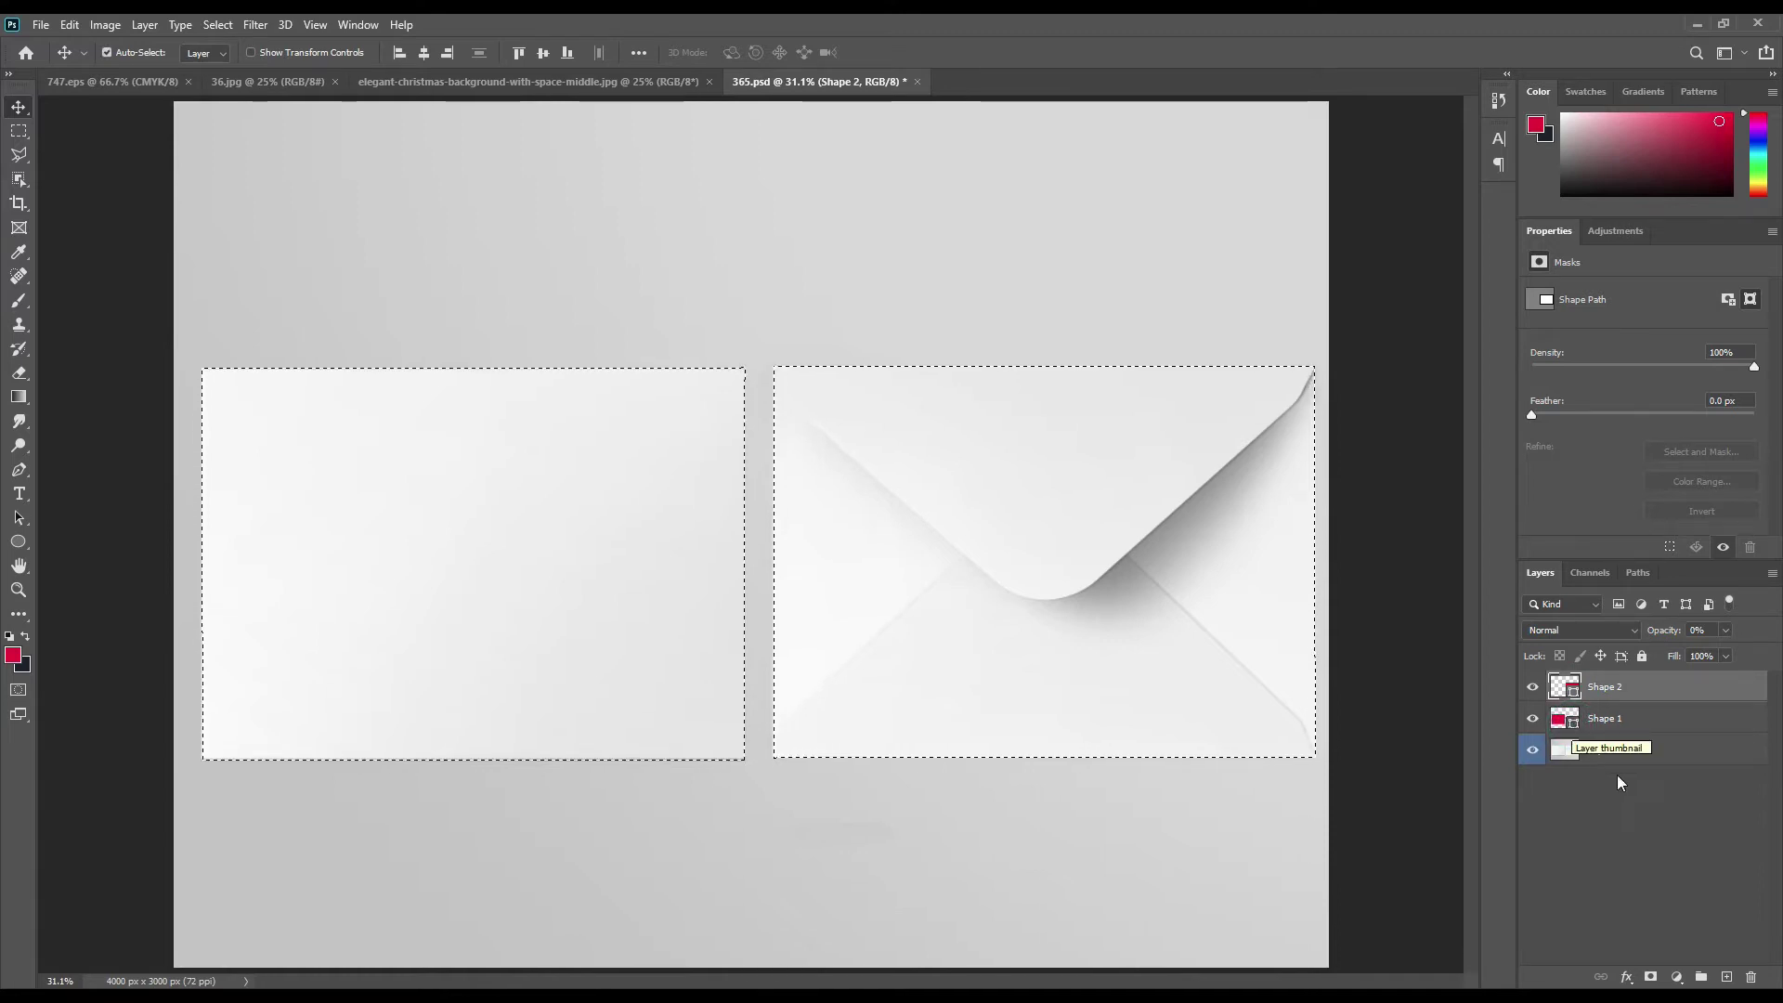
left_click(1646, 758)
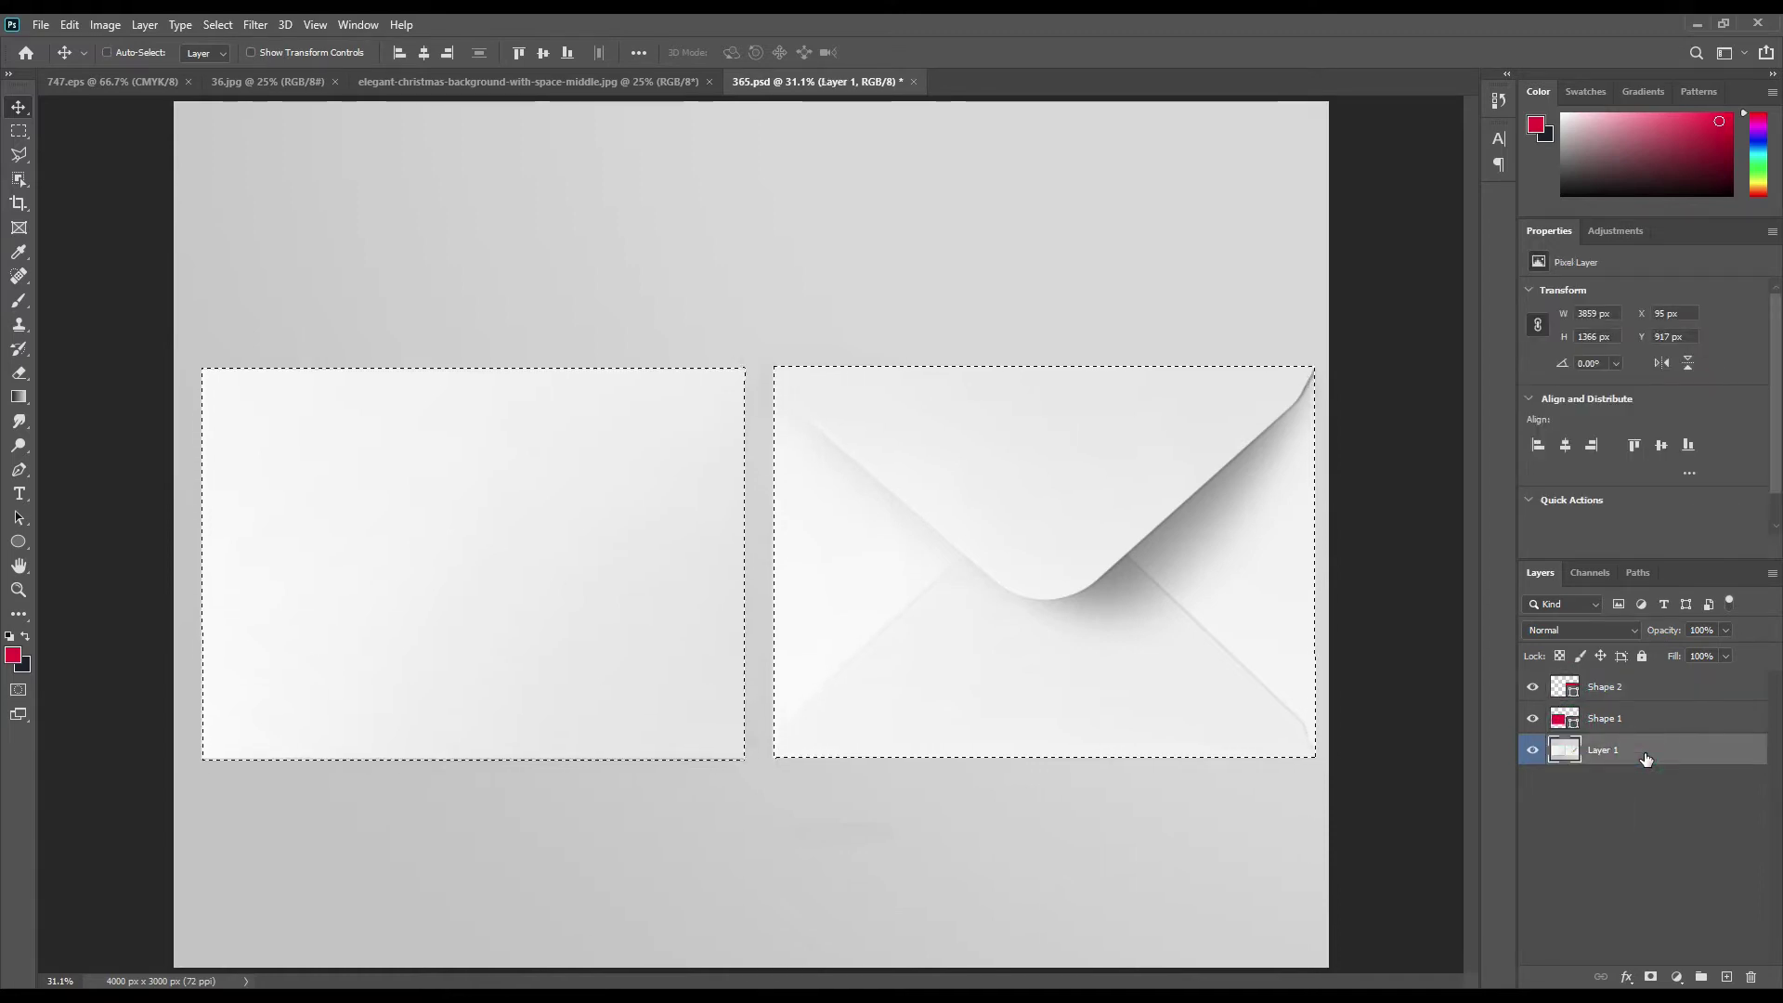
key("ctrl+j")
Step: Hide both shape layers and Layer 1, and copy the cutout layer into the elegant-christmas-background document, accepting the colour conversion
left_click(1533, 718)
left_click(1533, 686)
left_click(1533, 783)
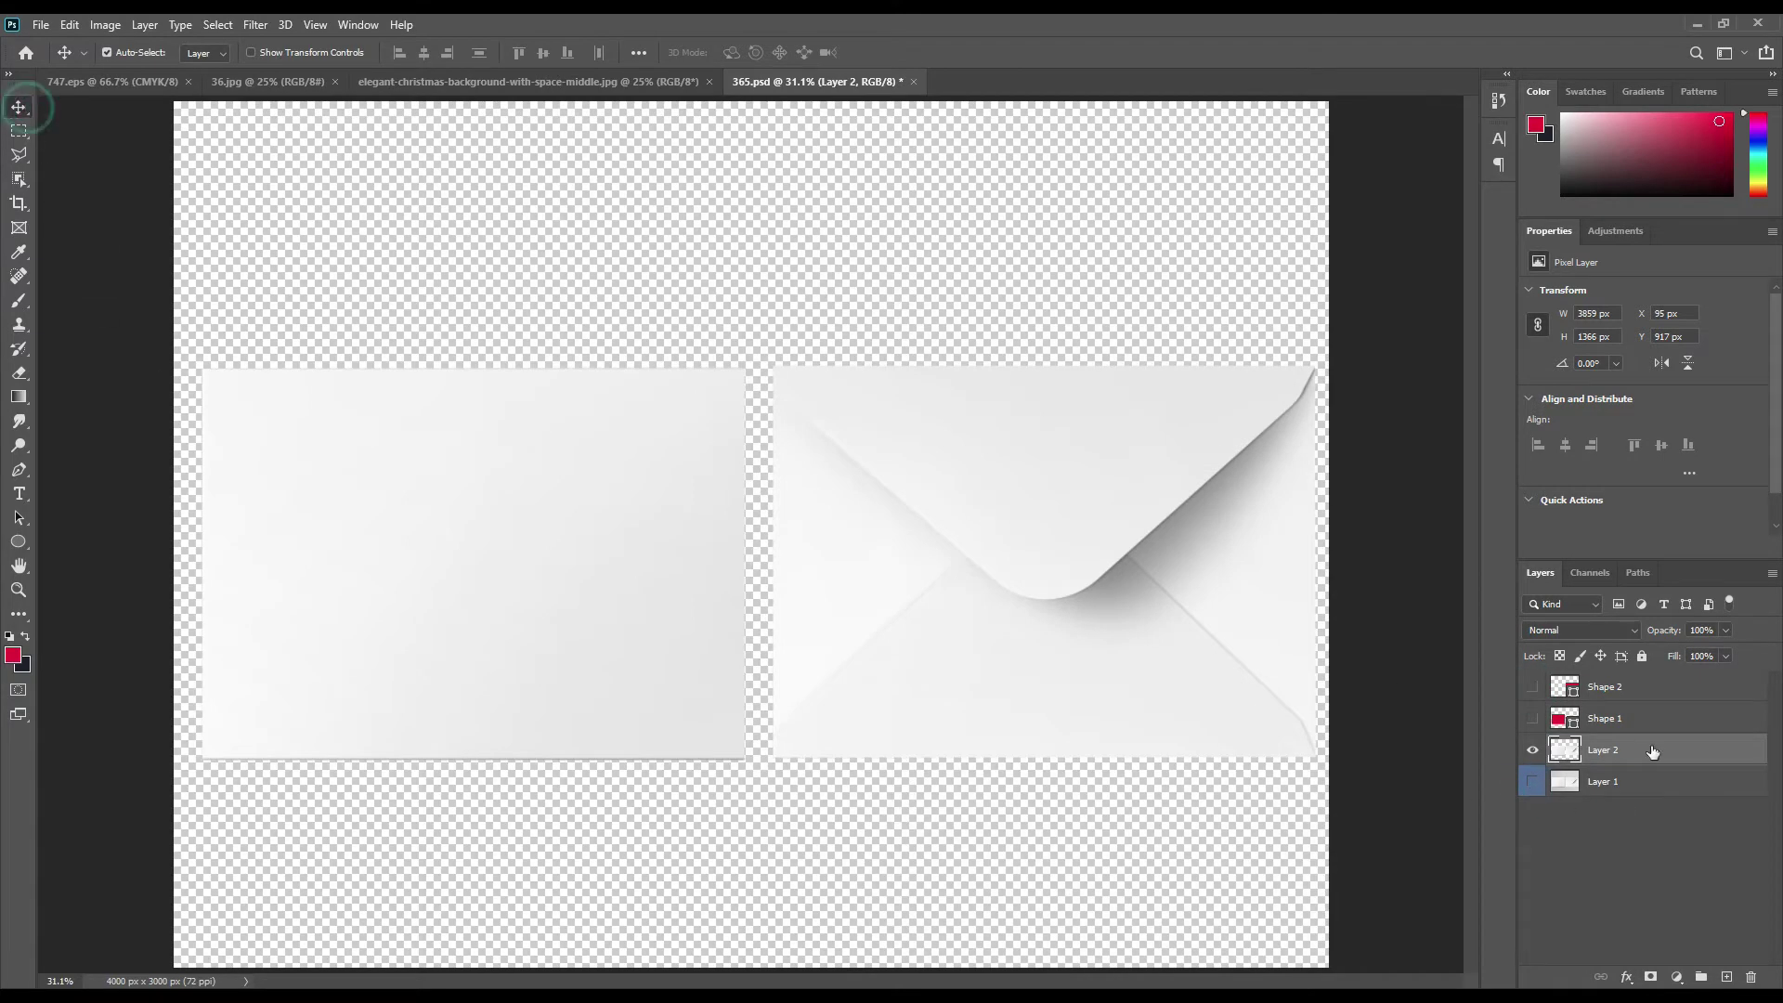
left_click_drag(1653, 760, 721, 517)
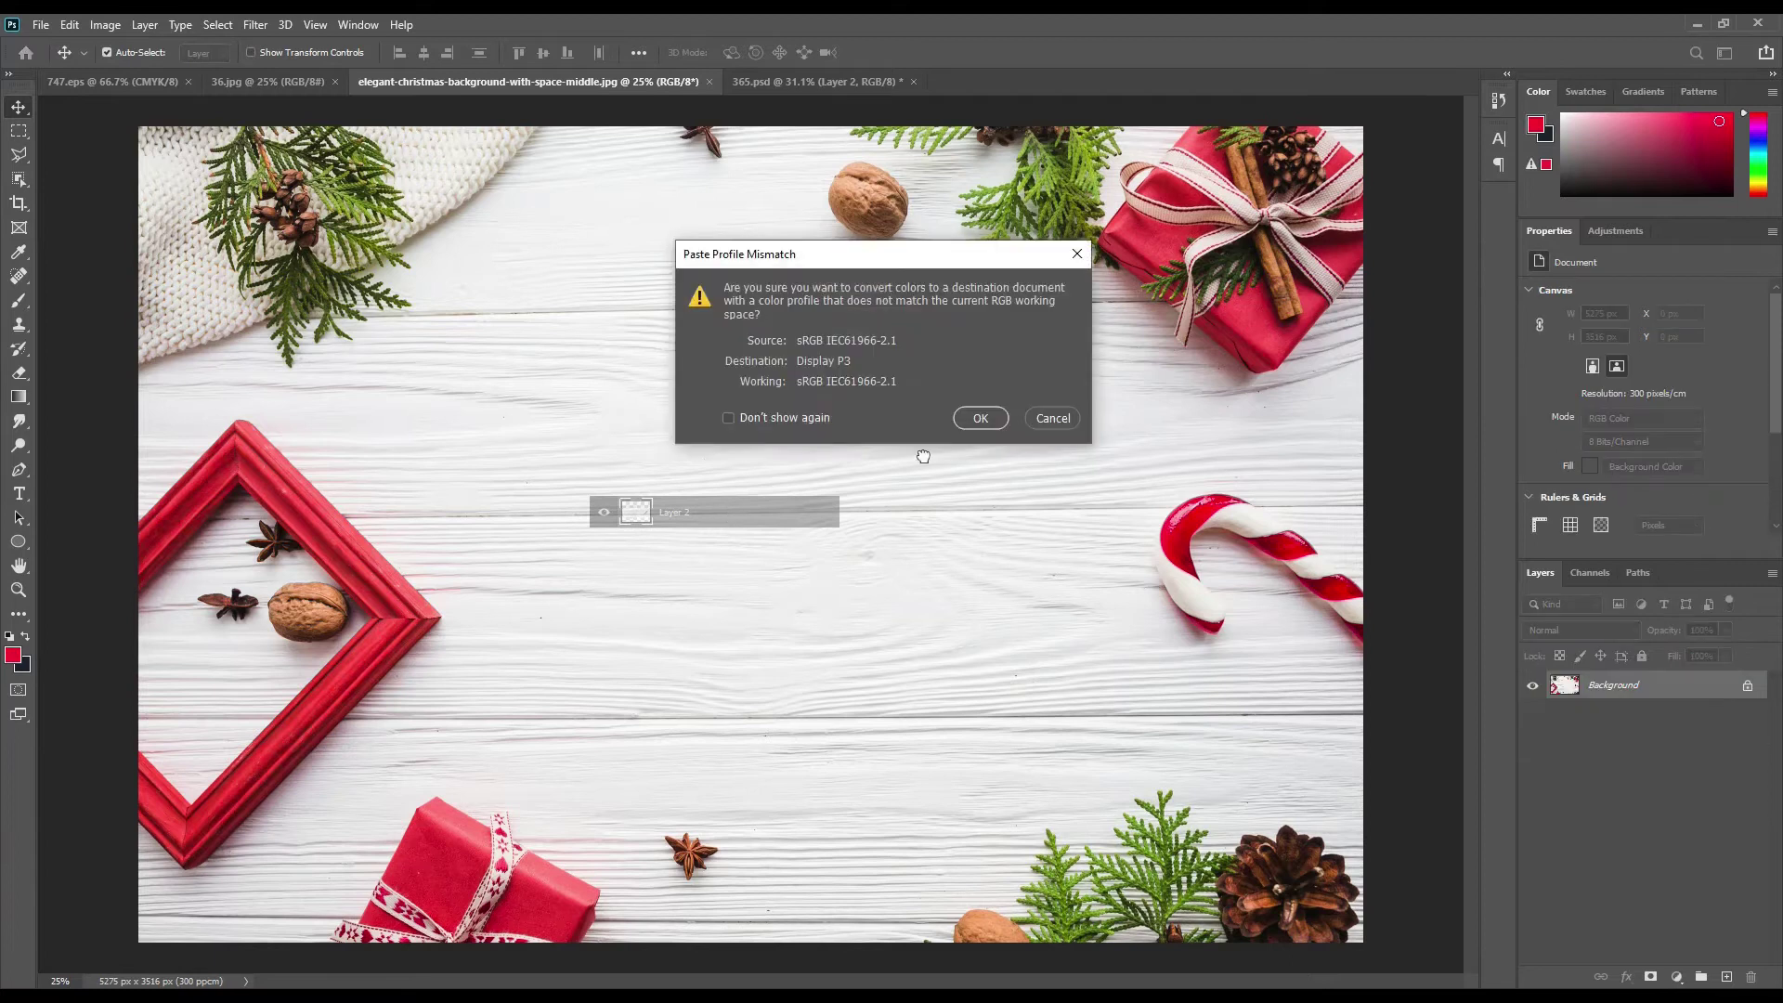
left_click(981, 419)
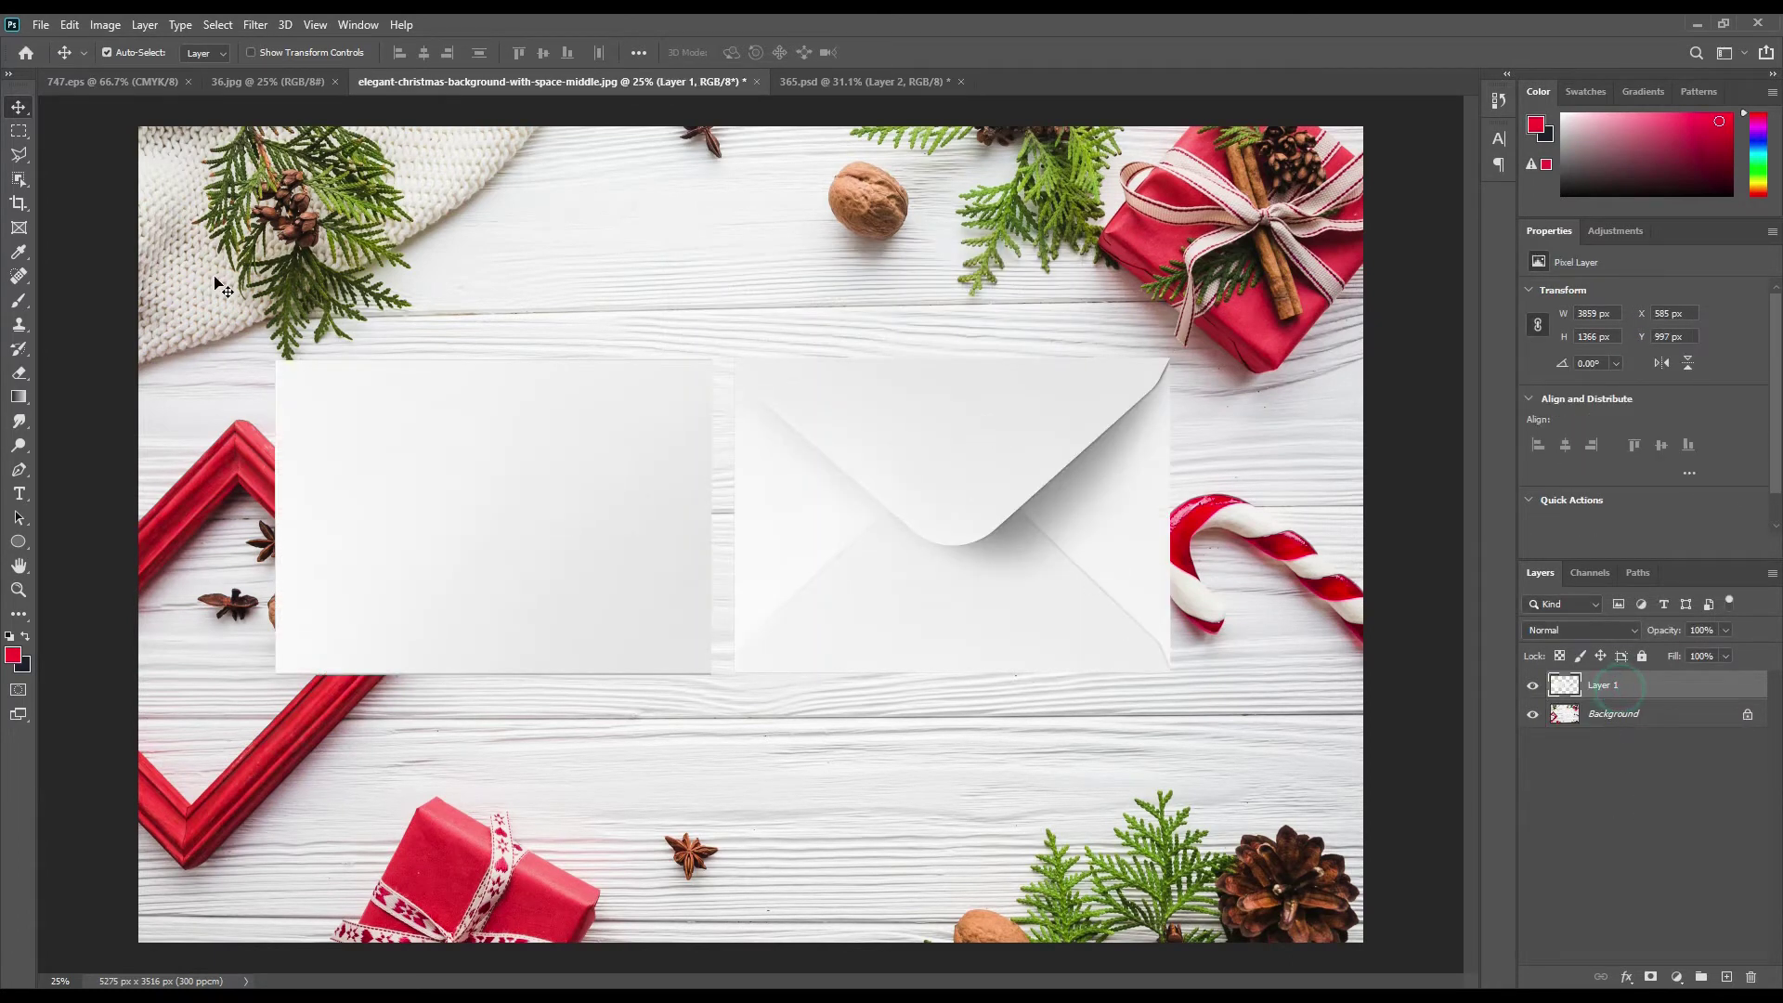
Step: Select the blank card with a rectangular marquee, cut it out and paste it onto a new layer
left_click(19, 131)
left_click_drag(269, 287, 730, 805)
left_click(720, 805)
key("ctrl+z")
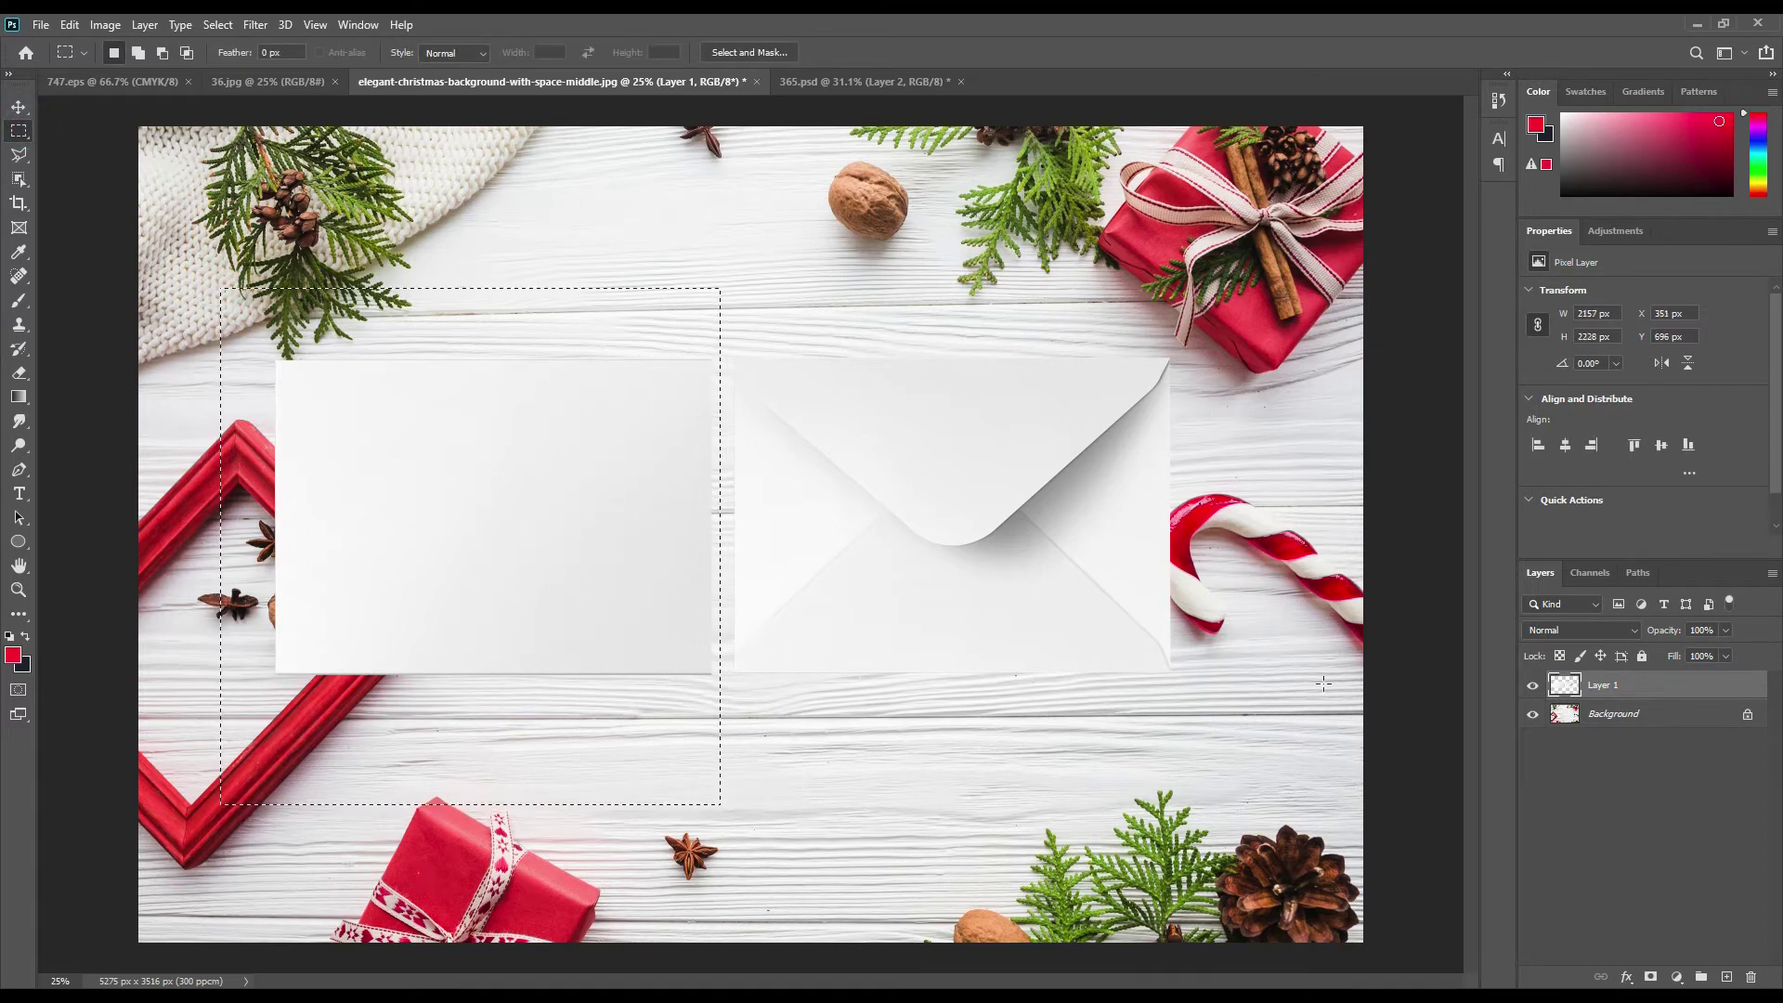
key("ctrl+x")
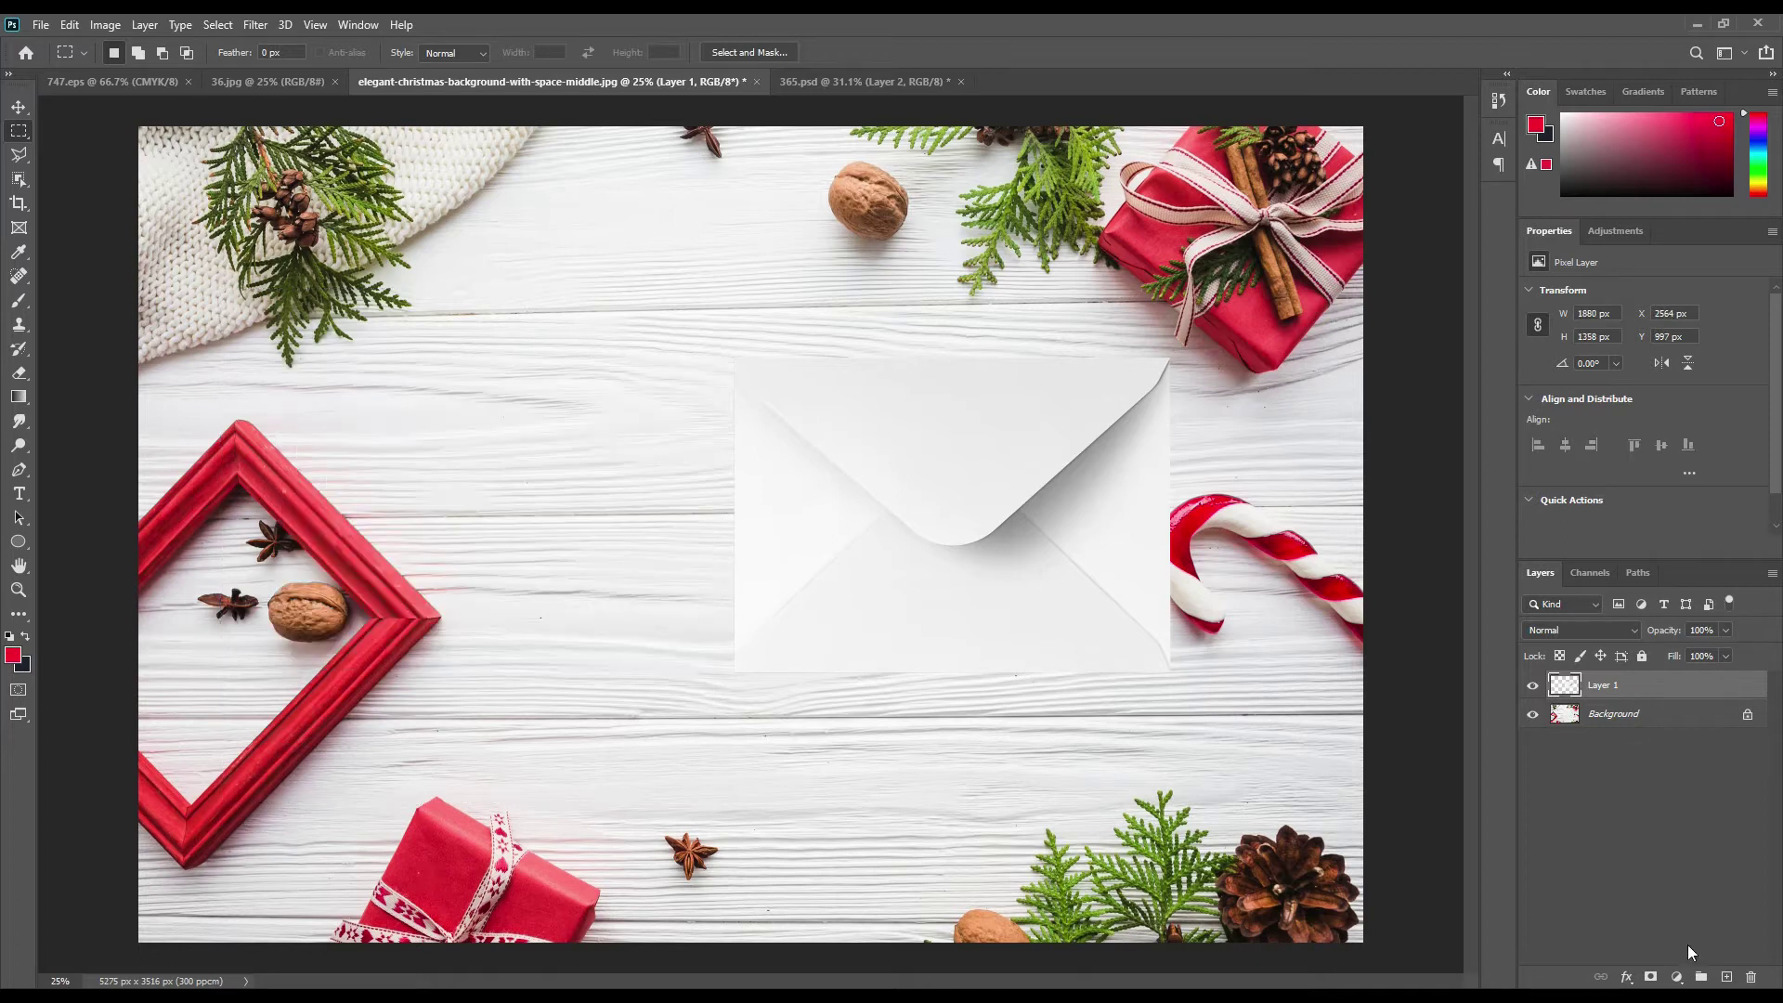
left_click(1726, 976)
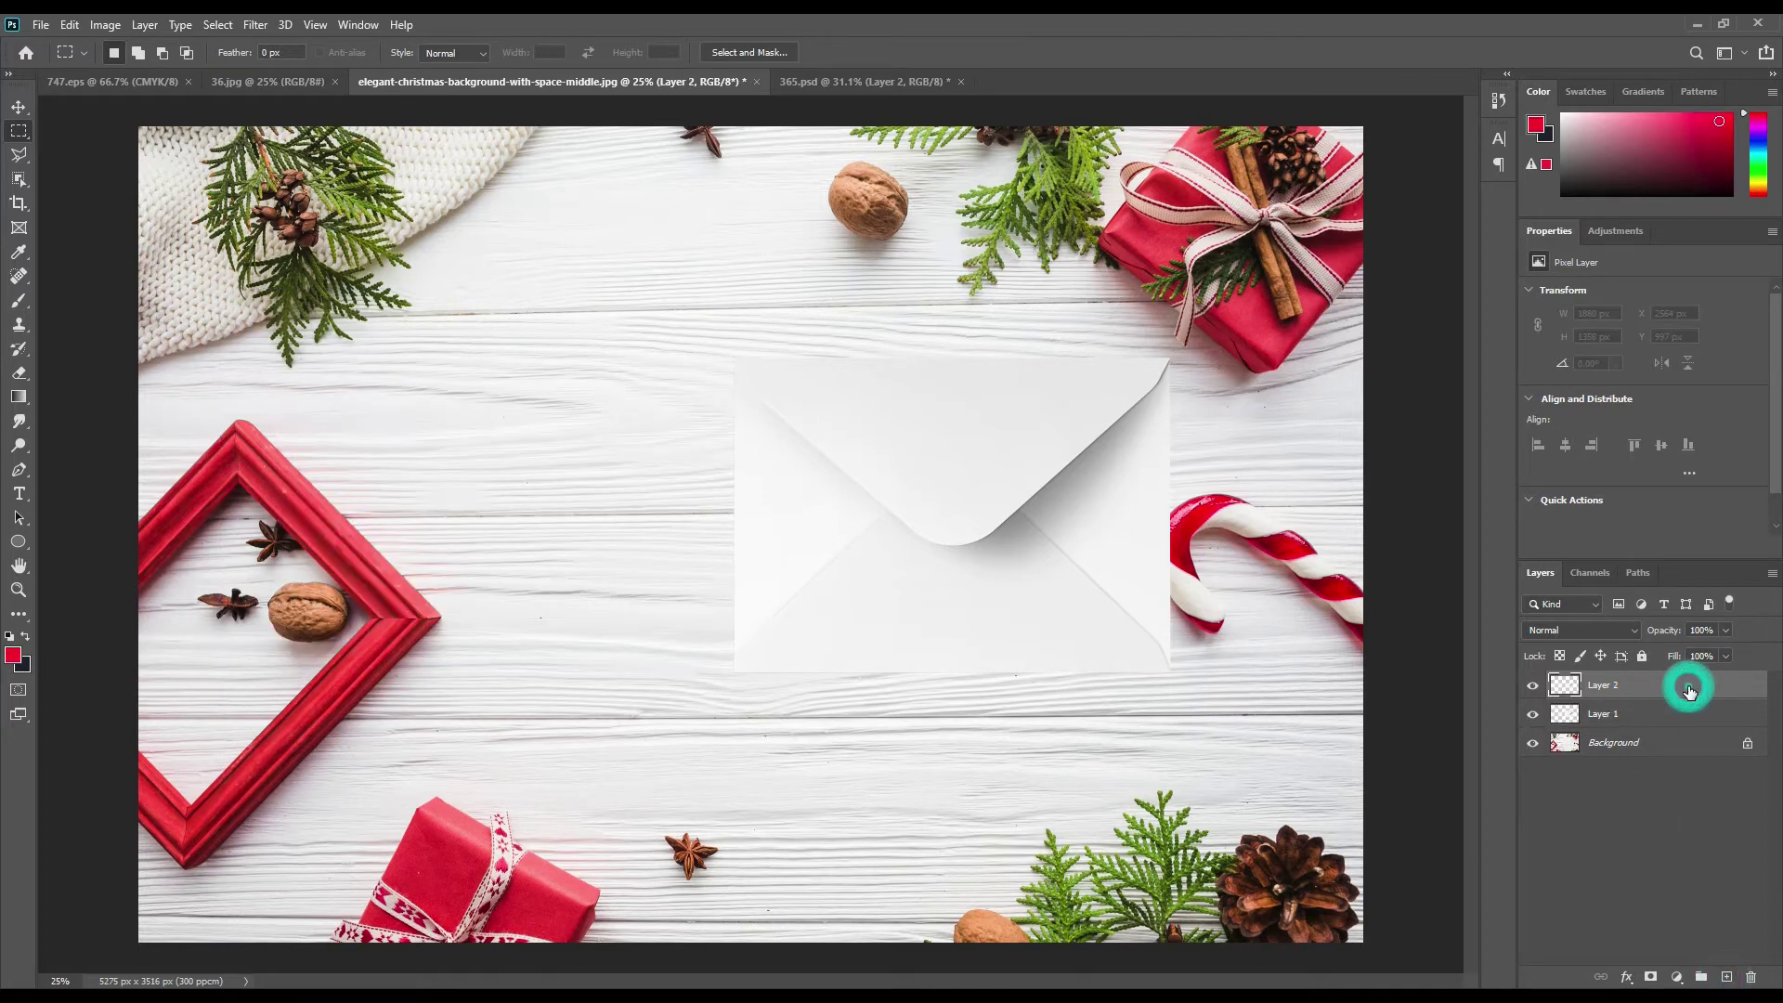
key("ctrl+v")
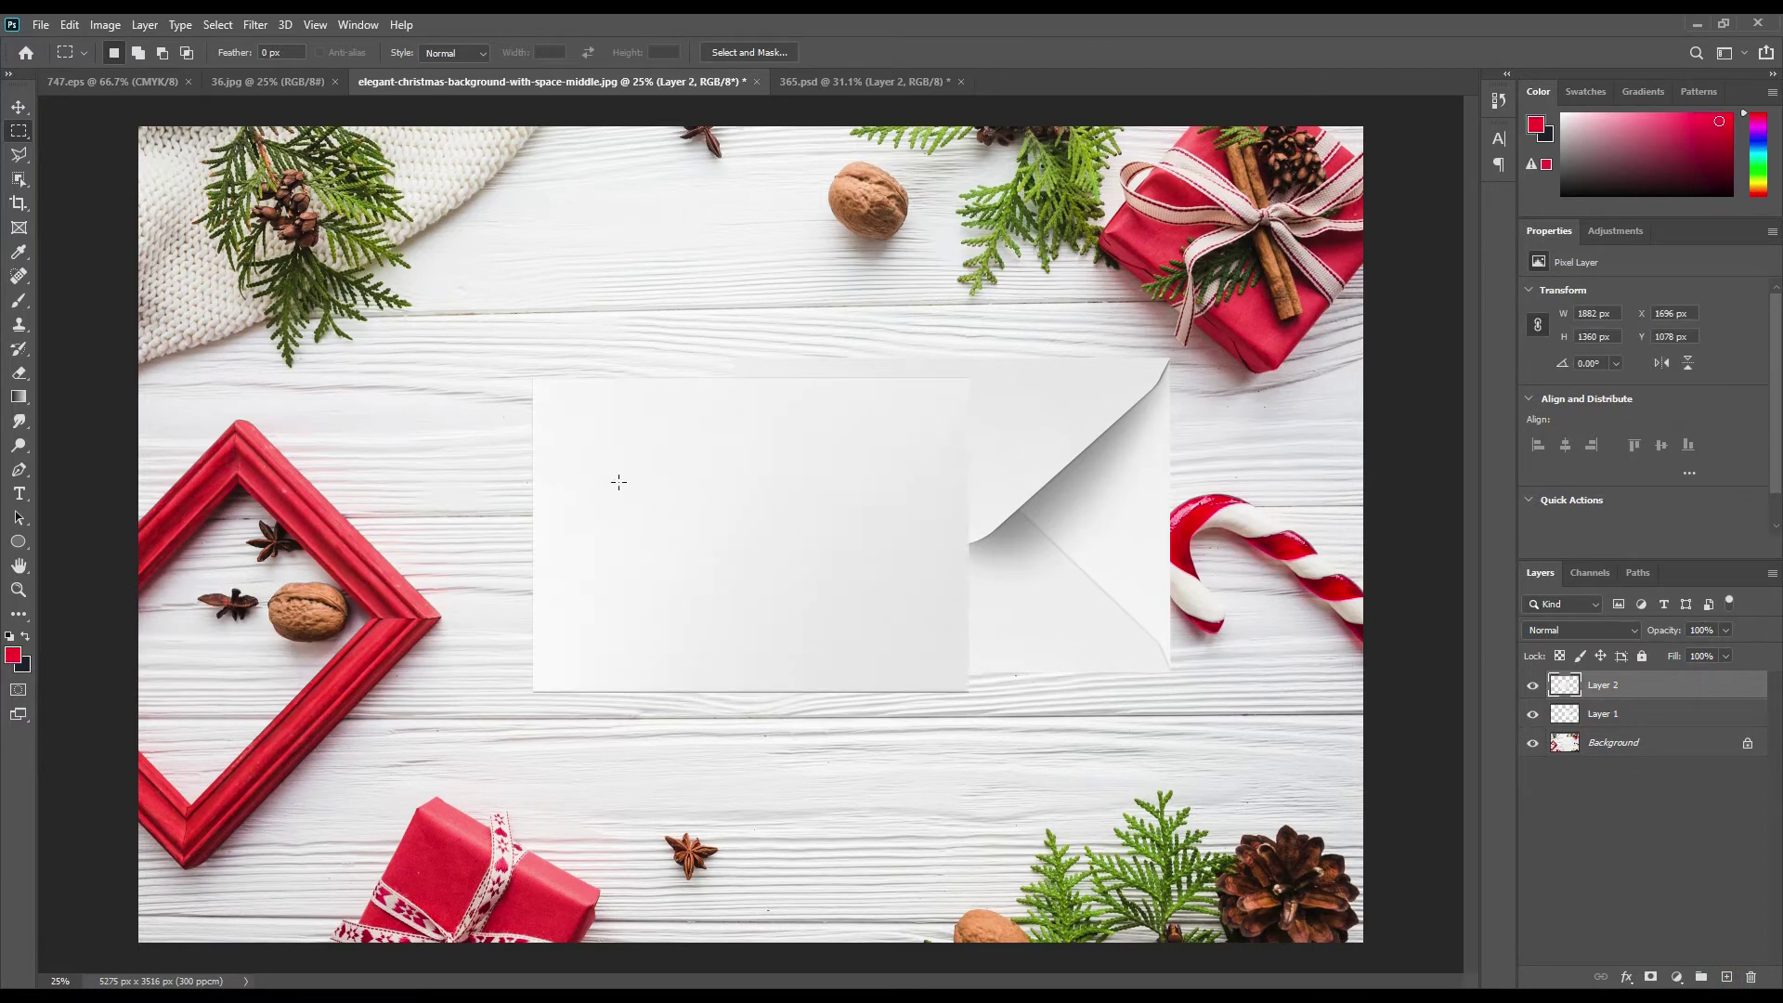
Step: Move the envelope to the upper left of the wooden background and the card to its lower right, overlapping the envelope's corner
left_click(19, 107)
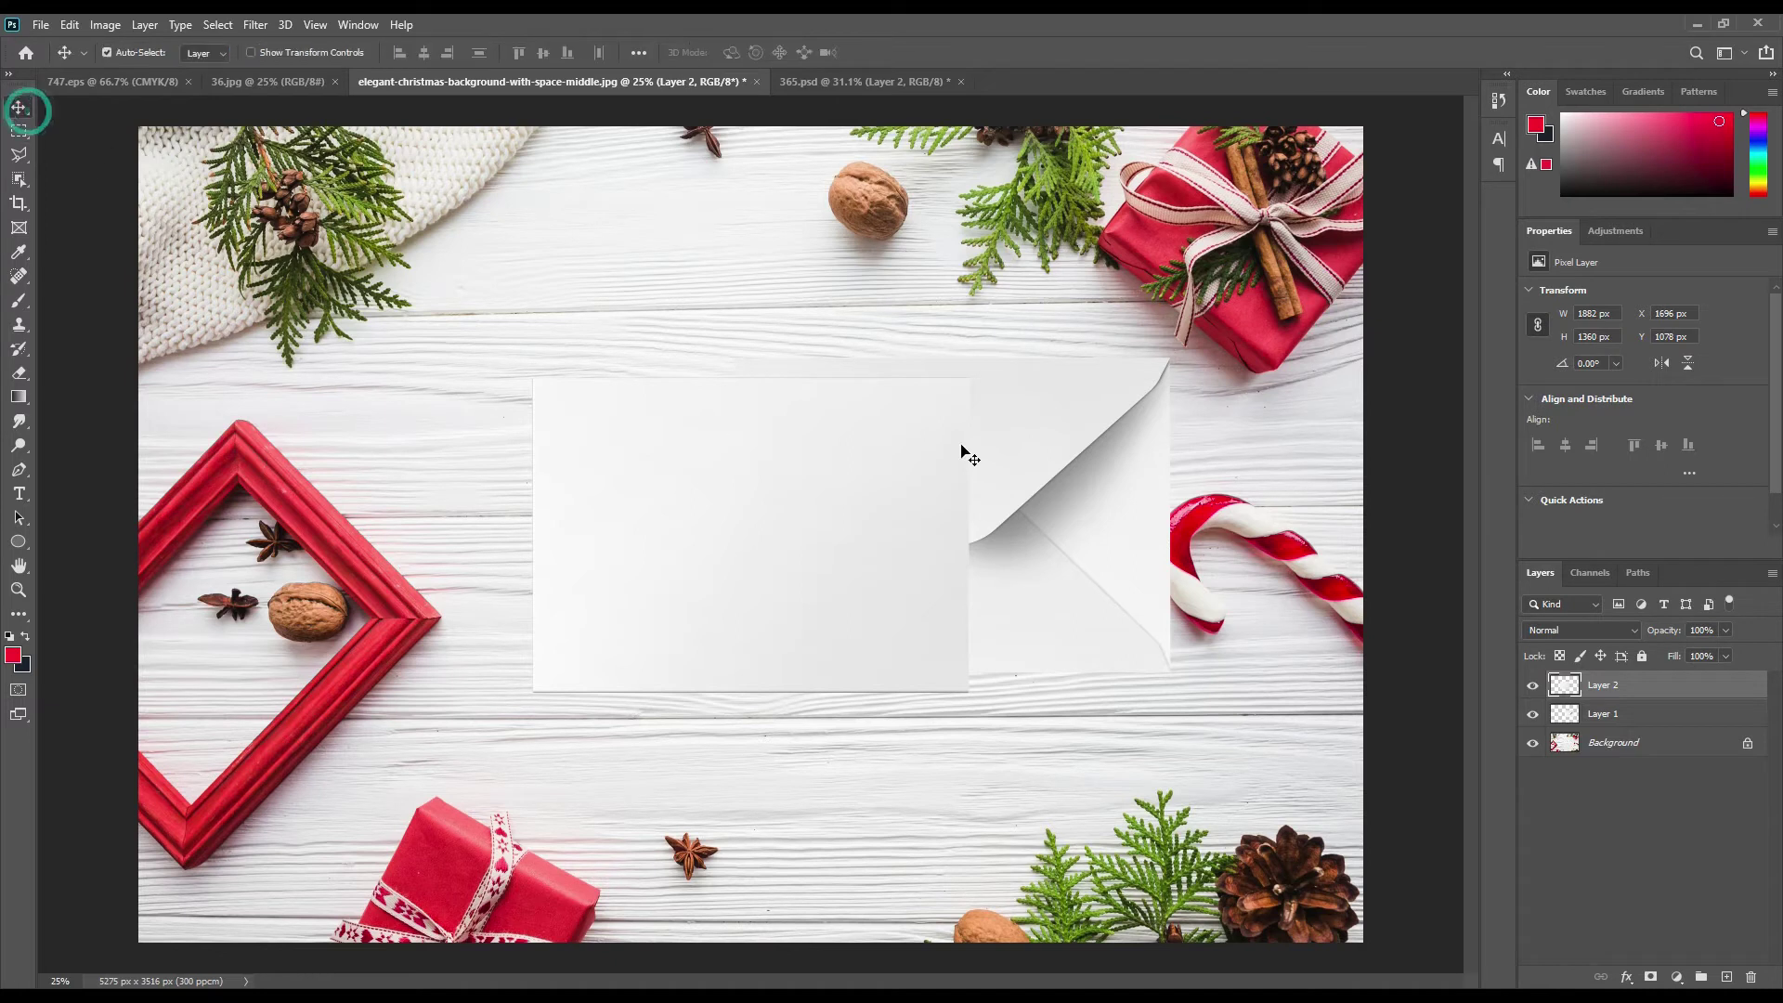
left_click_drag(720, 509, 931, 695)
left_click_drag(934, 446, 603, 376)
left_click_drag(1032, 730, 987, 641)
left_click_drag(755, 392, 723, 385)
left_click(932, 636)
left_click_drag(933, 636, 927, 636)
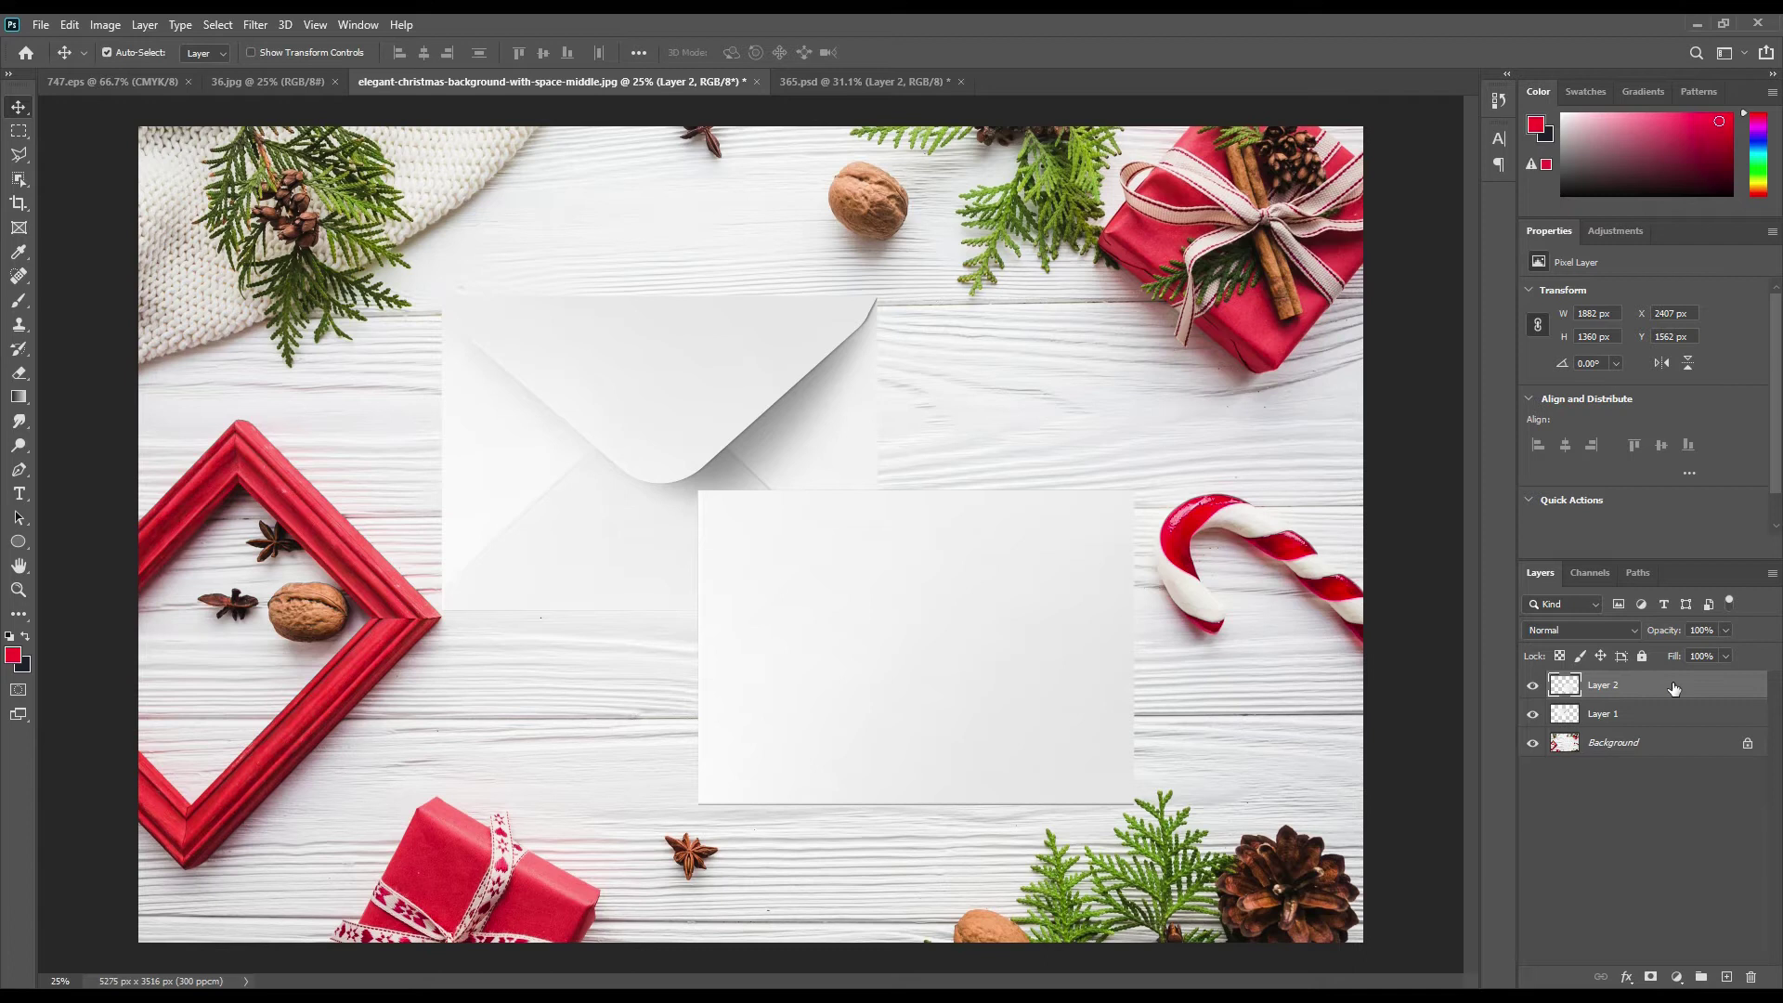
Step: Rename the card's layer as Card and the envelope's layer as Envelope
left_click(1533, 686)
left_click(1532, 686)
double_click(1605, 687)
type("Card")
key("Return")
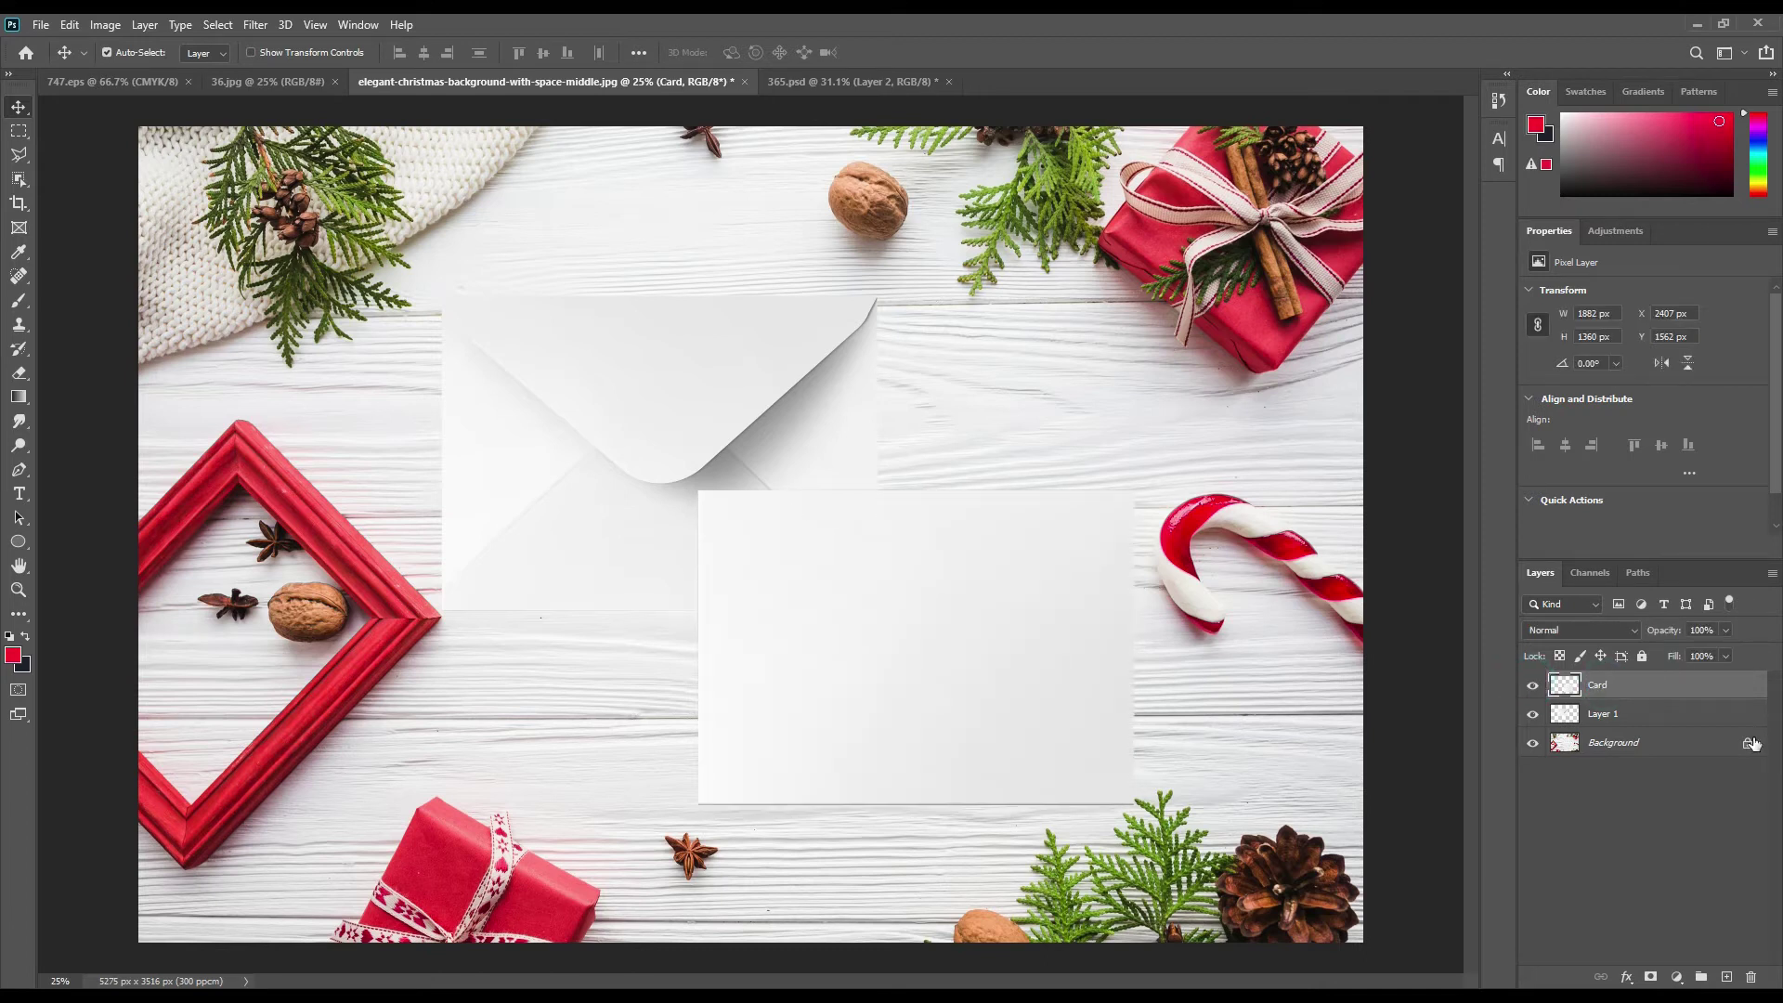
double_click(1616, 714)
type("Env")
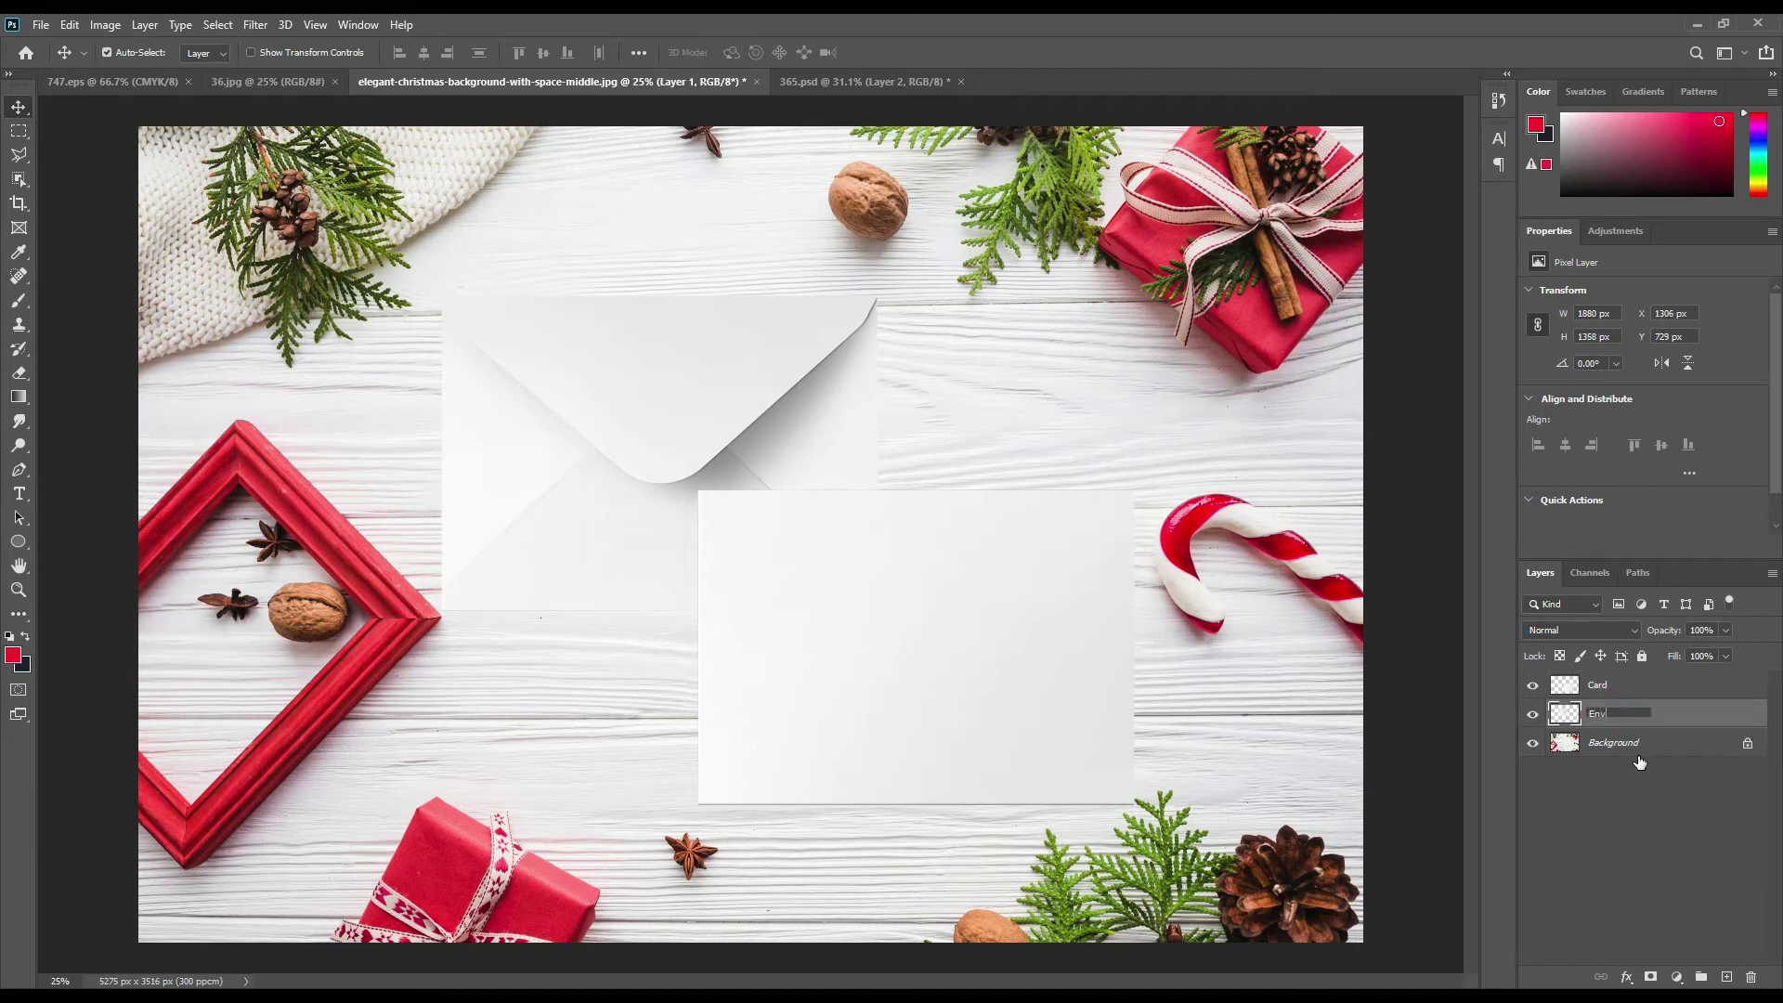
type("elope")
key("Return")
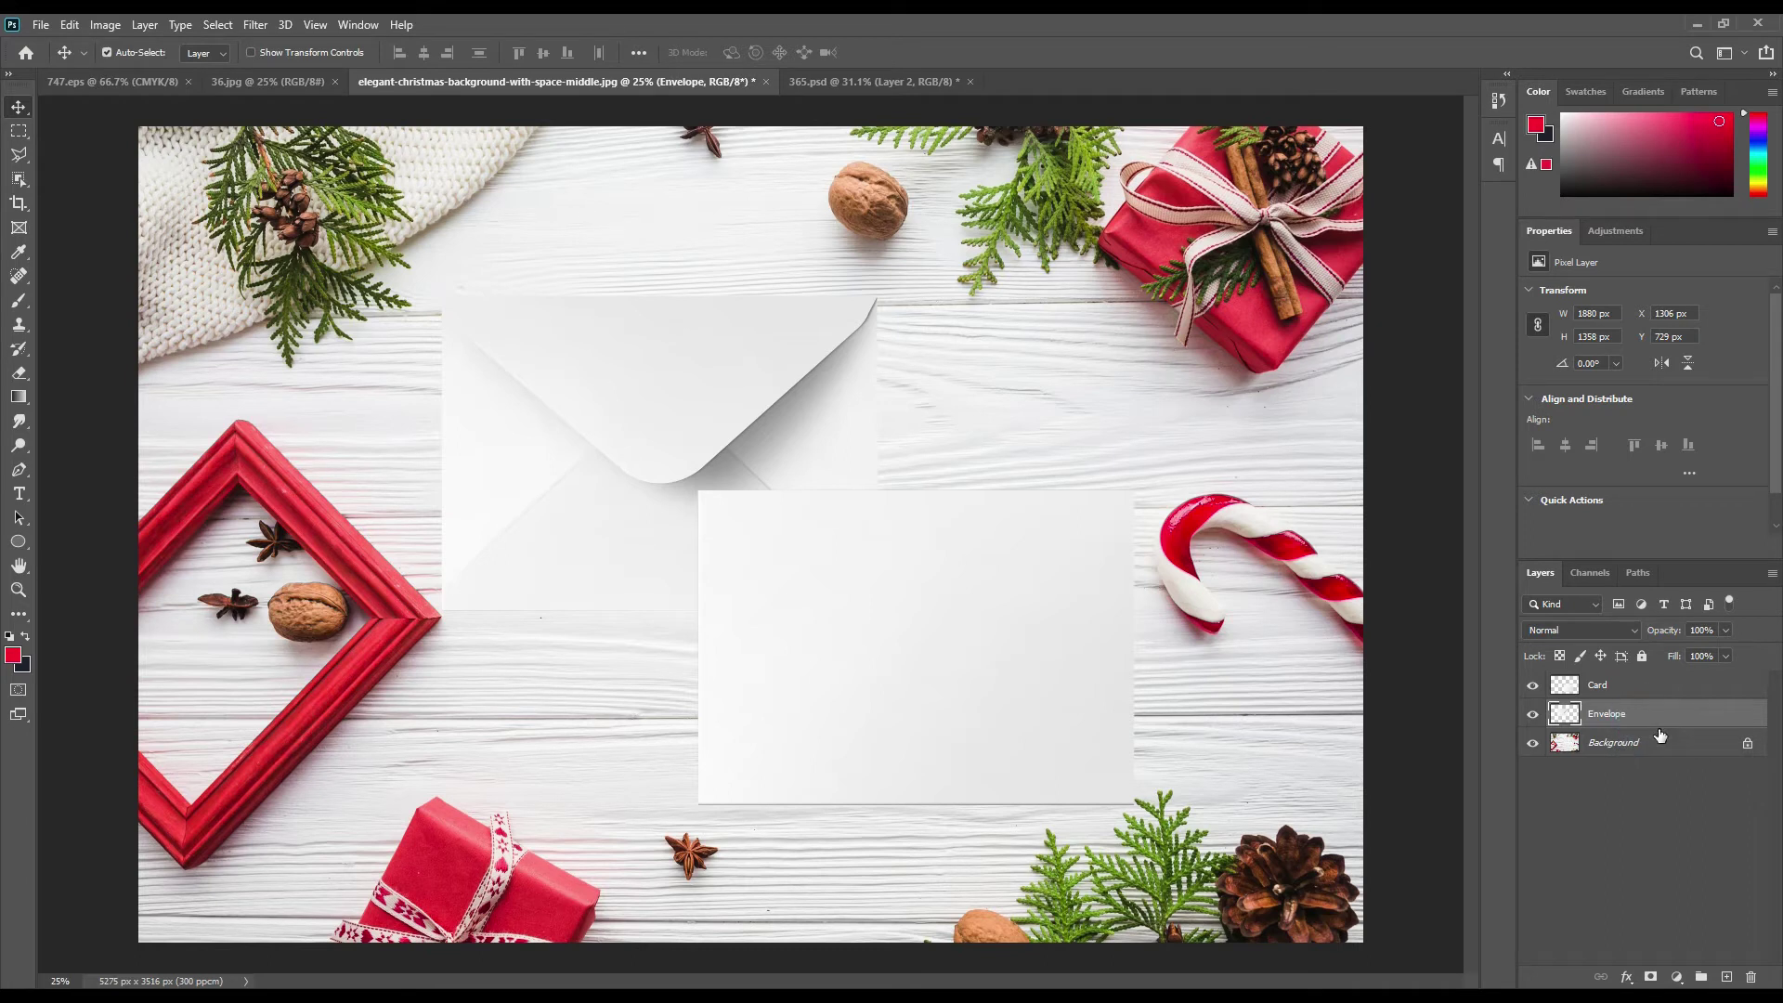
Step: Draw a red rectangle about 1949 × 1416 px covering the envelope and convert it to a Smart Object
left_click(18, 541)
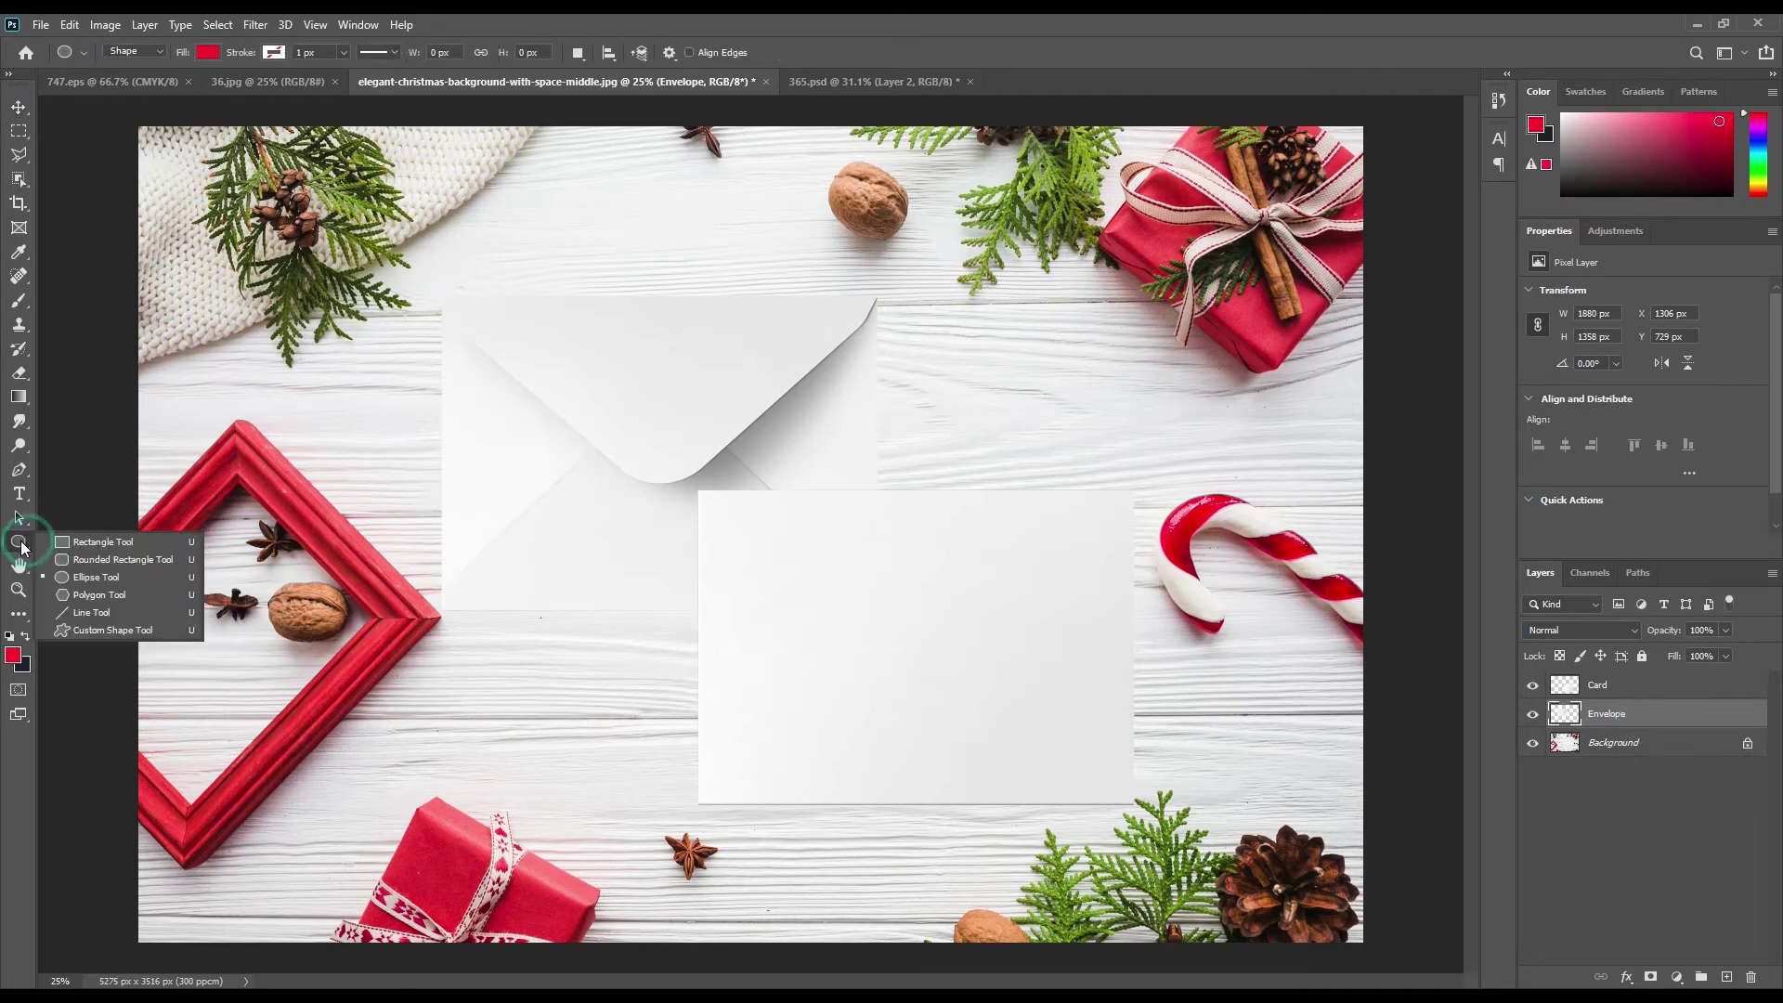
key("Escape")
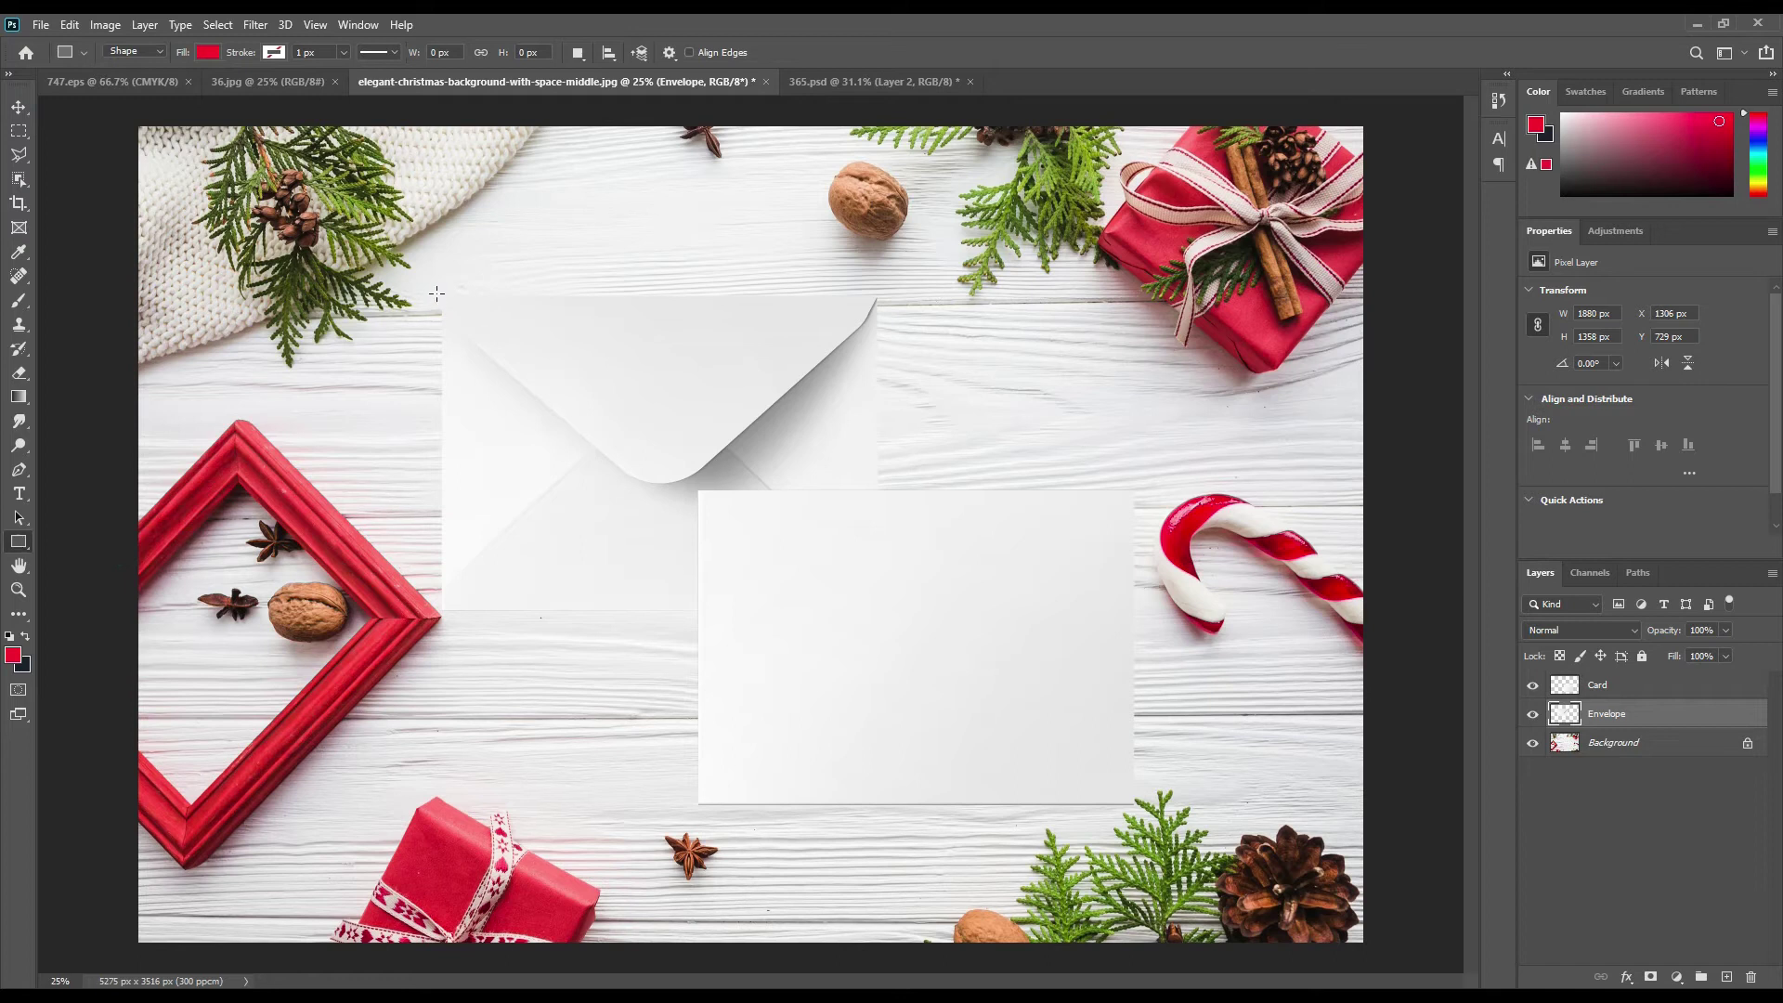
left_click_drag(434, 290, 885, 618)
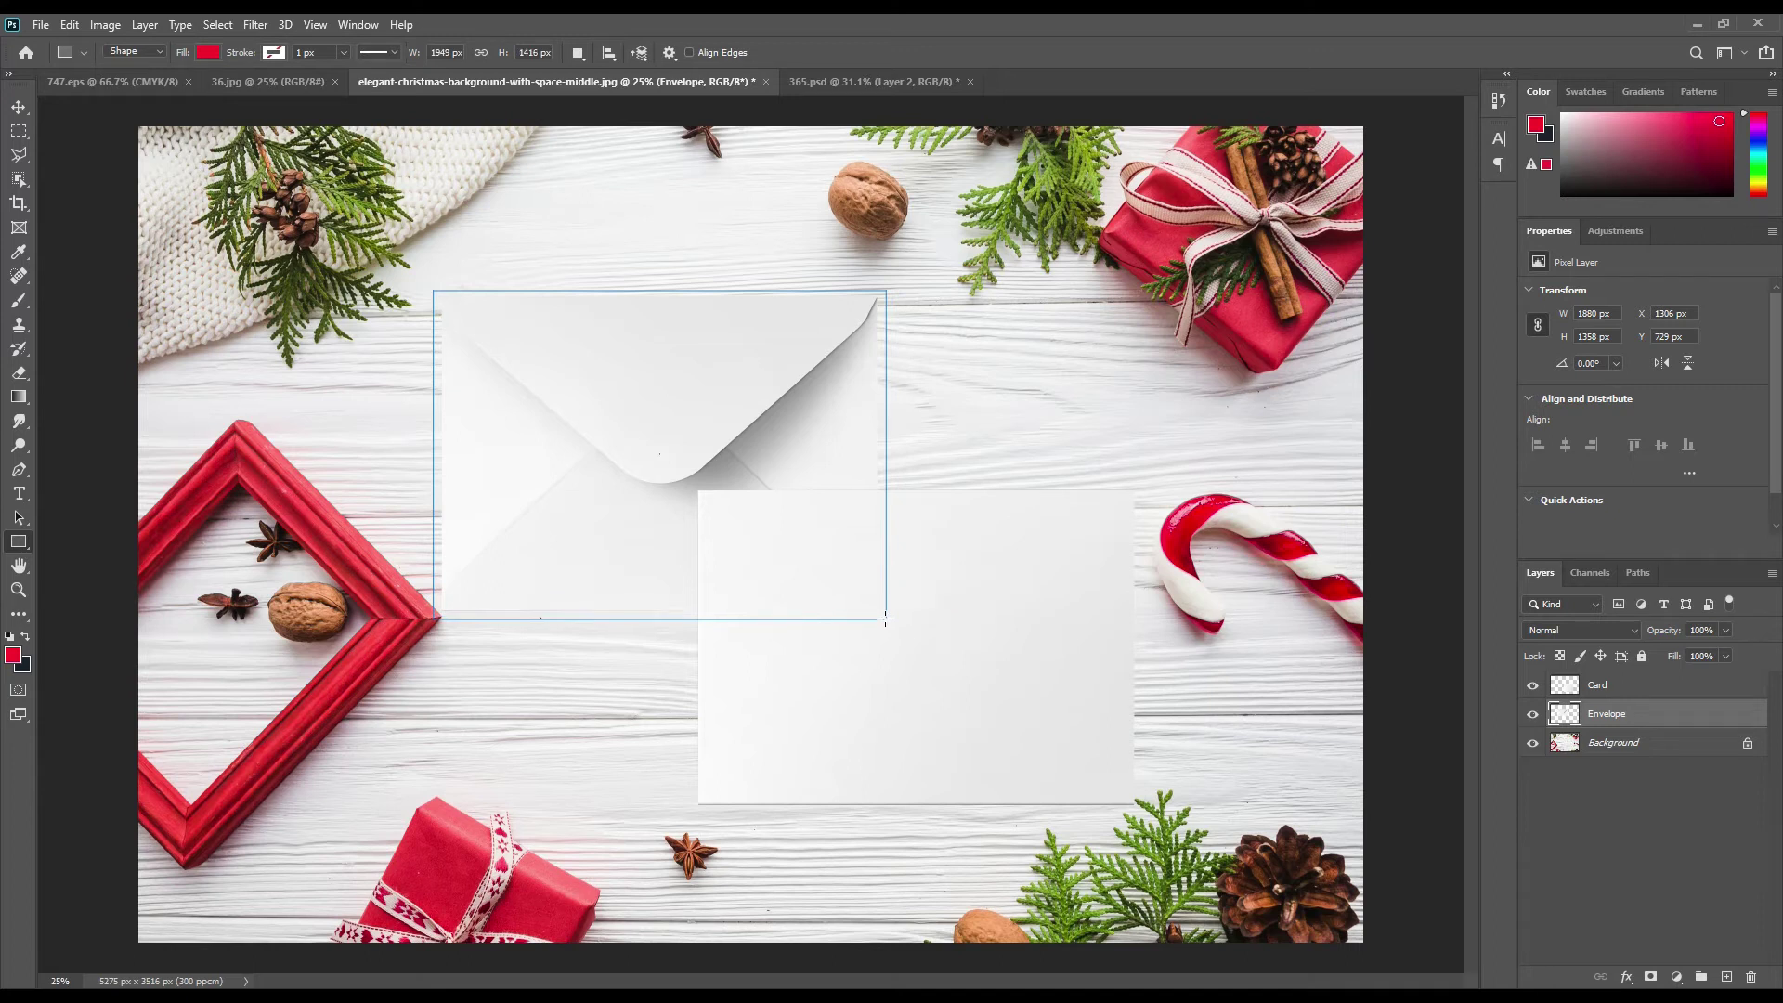
right_click(1642, 721)
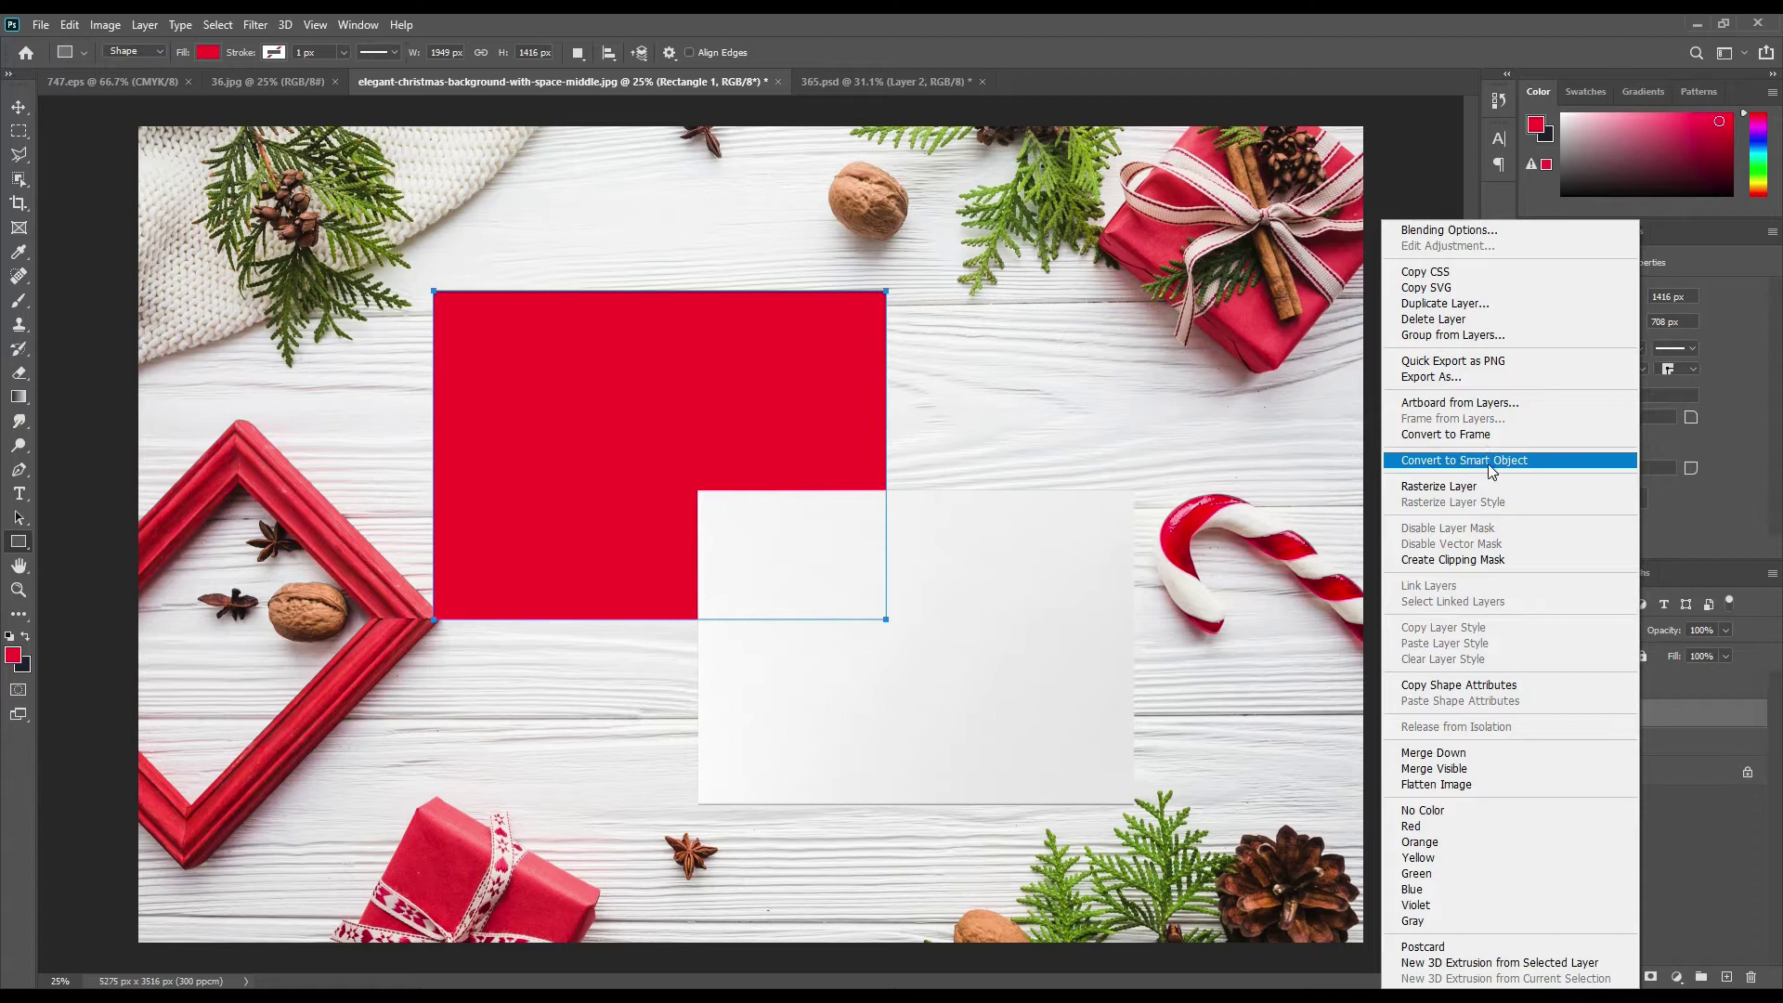
left_click(1492, 464)
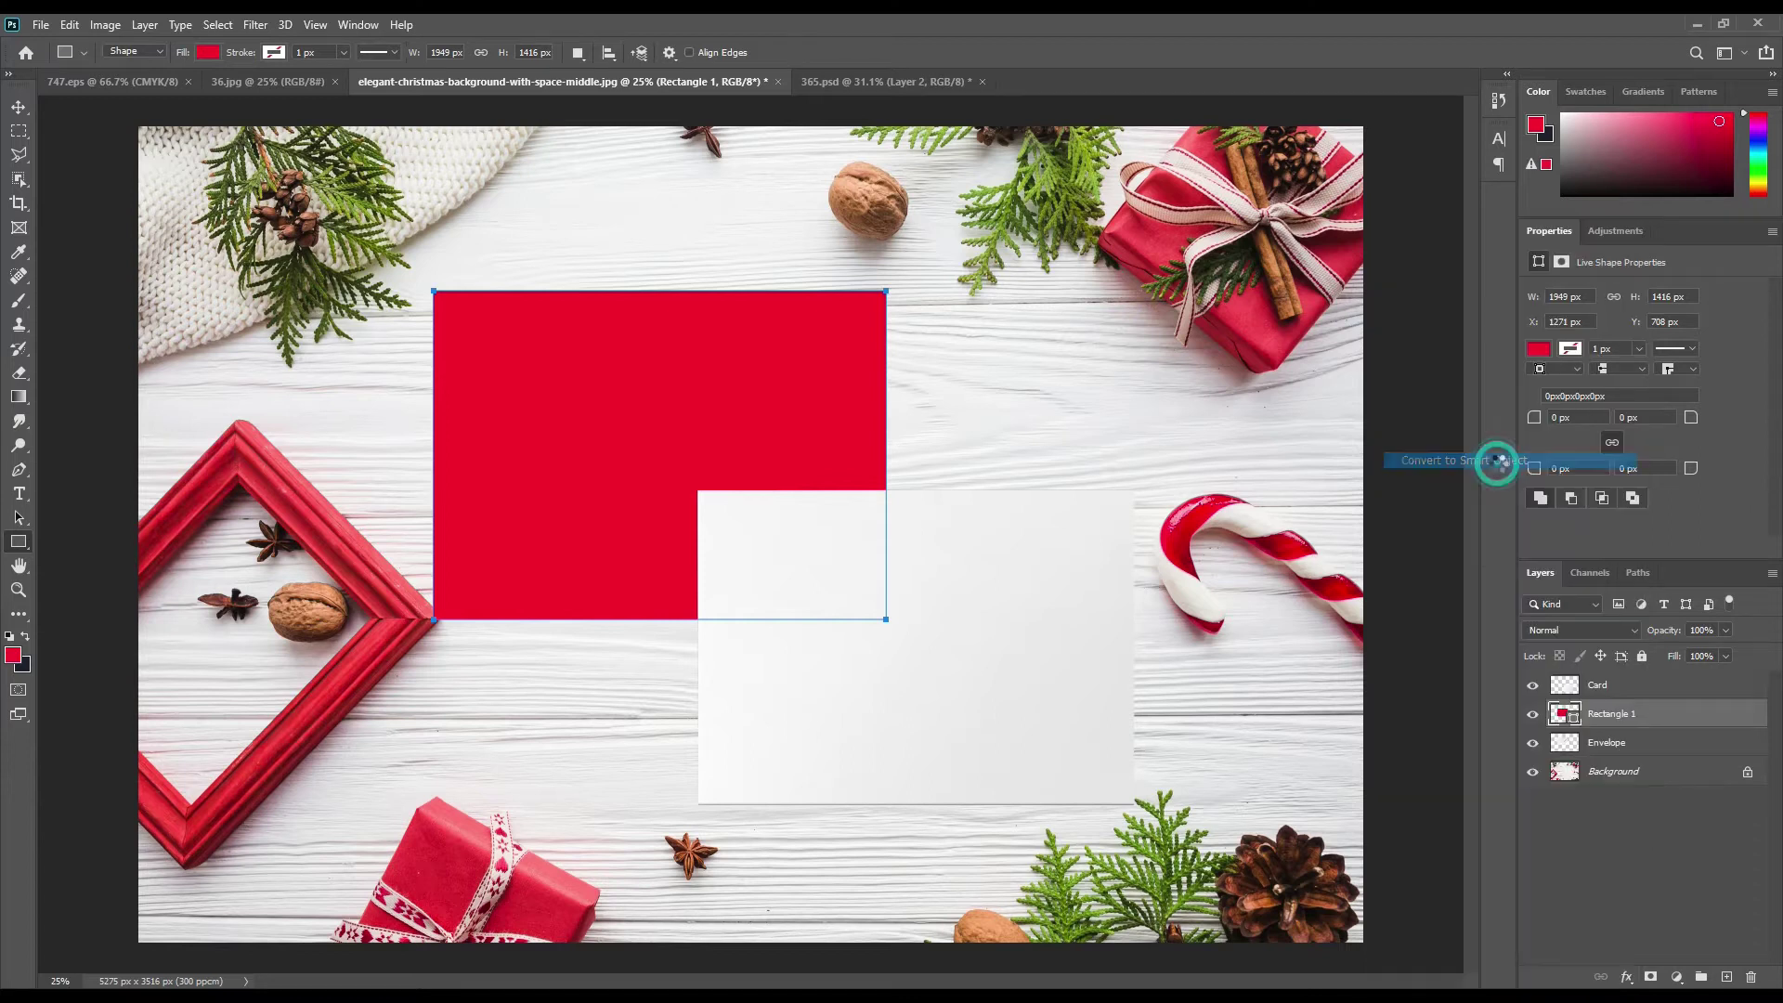
Step: Clip the red rectangle Smart Object to the Envelope layer with a clipping mask
left_click(1657, 717)
right_click(1683, 718)
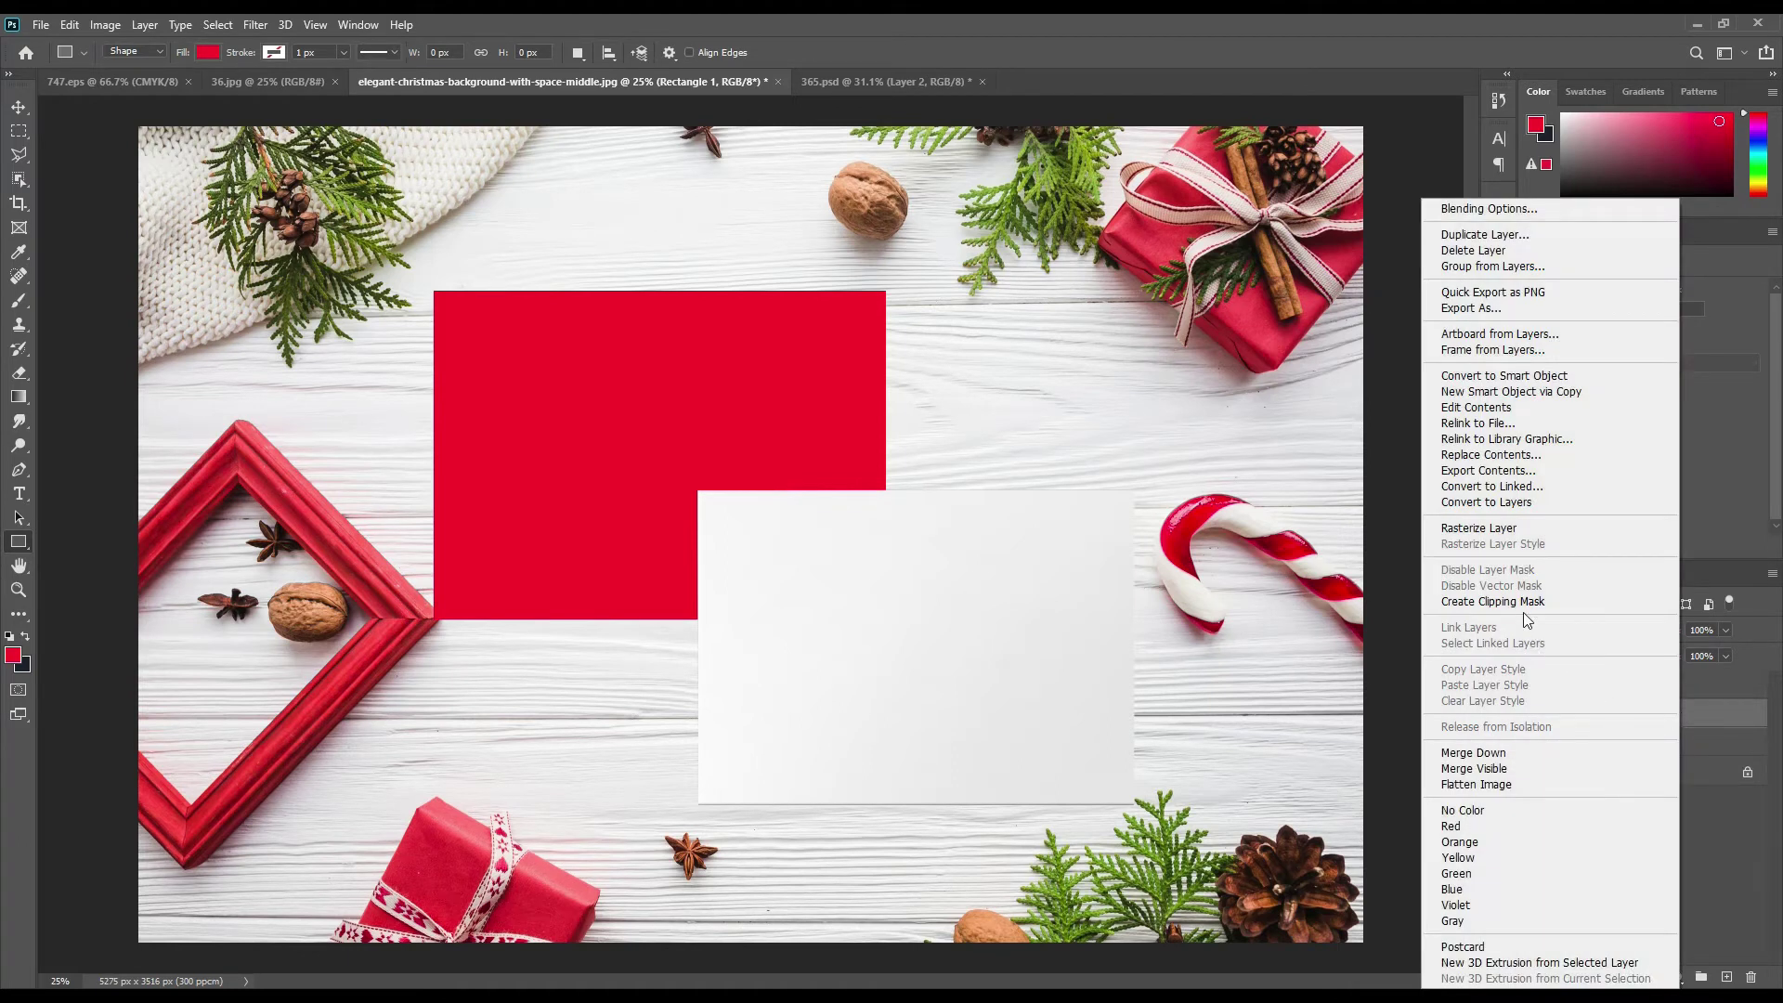
left_click(1533, 604)
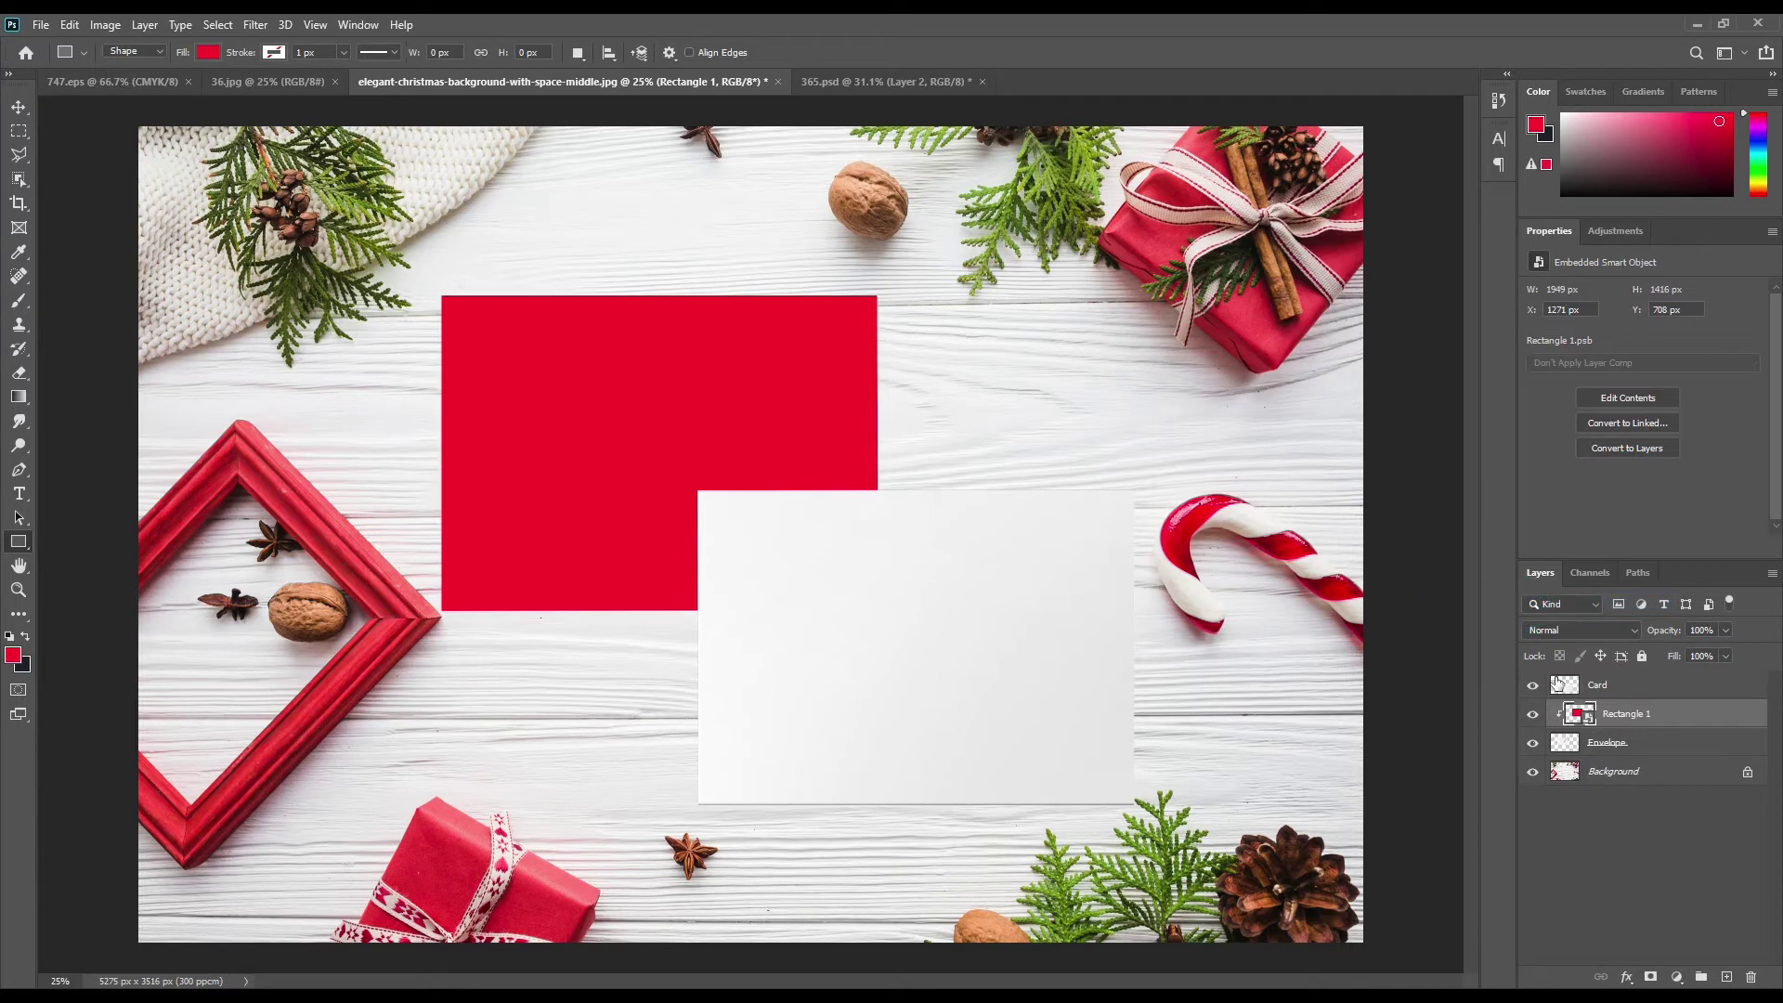
Step: Duplicate the Envelope layer and move the original Envelope layer above the Rectangle 1 Smart Object
left_click(1691, 717)
left_click(1660, 746)
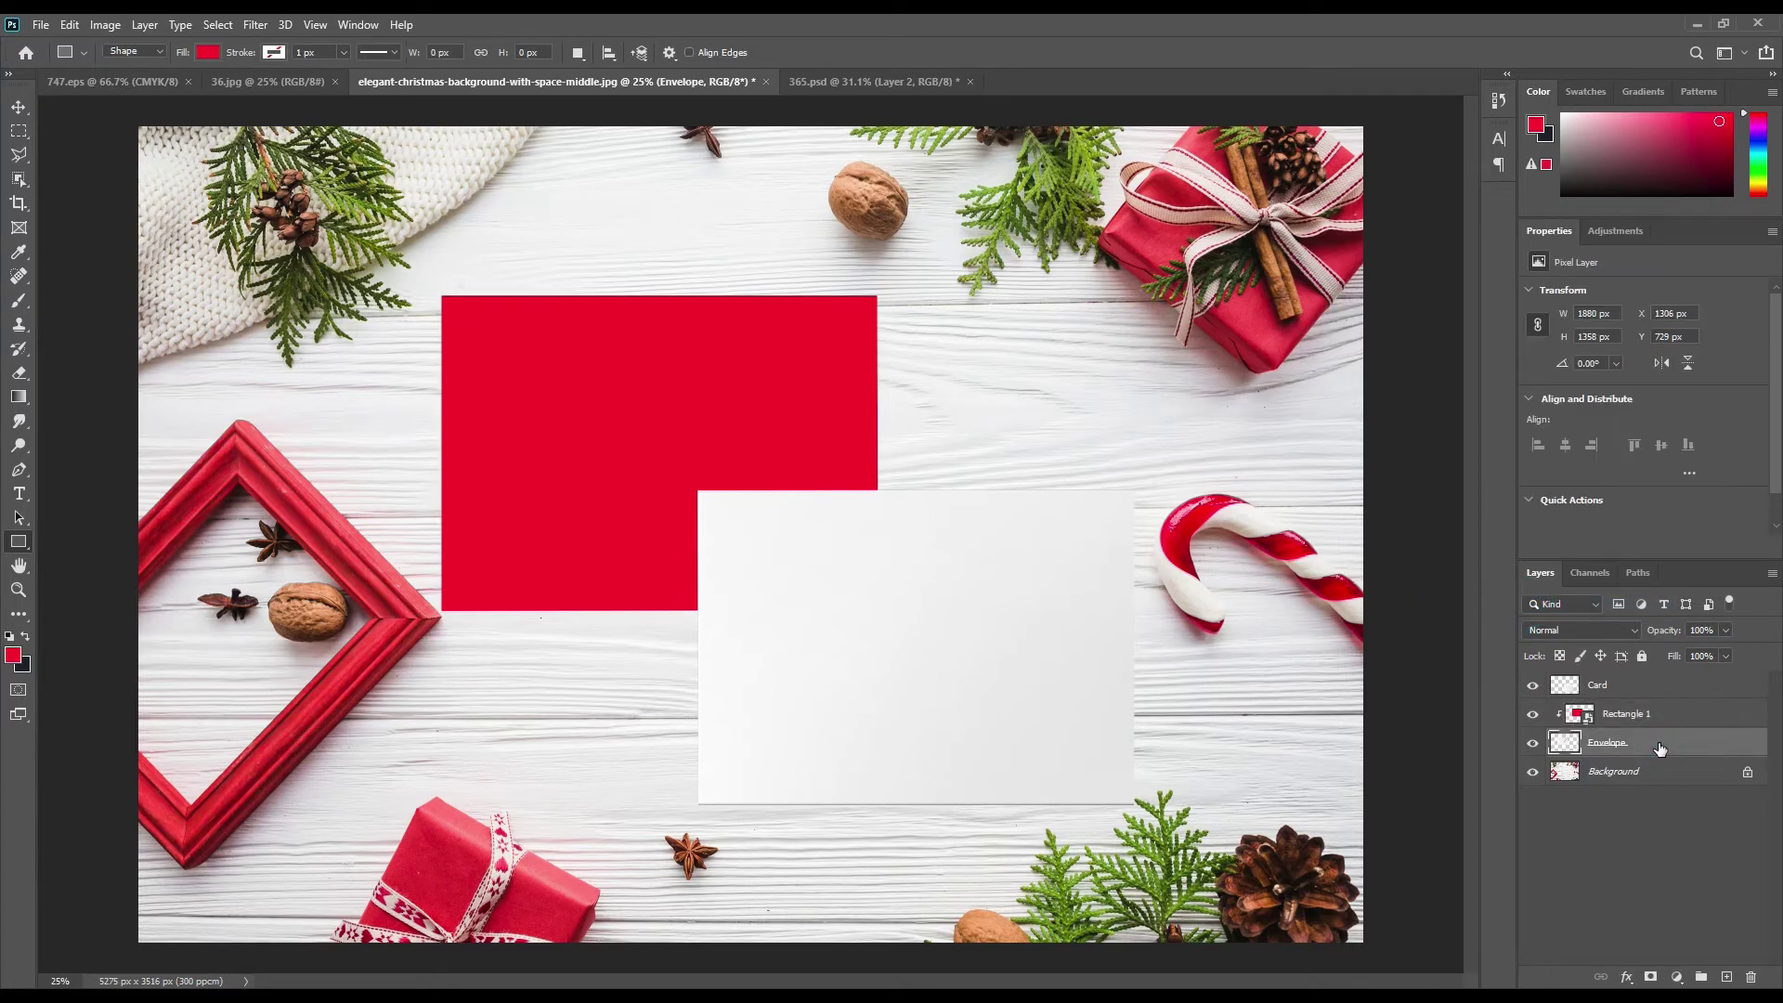
key("ctrl+j")
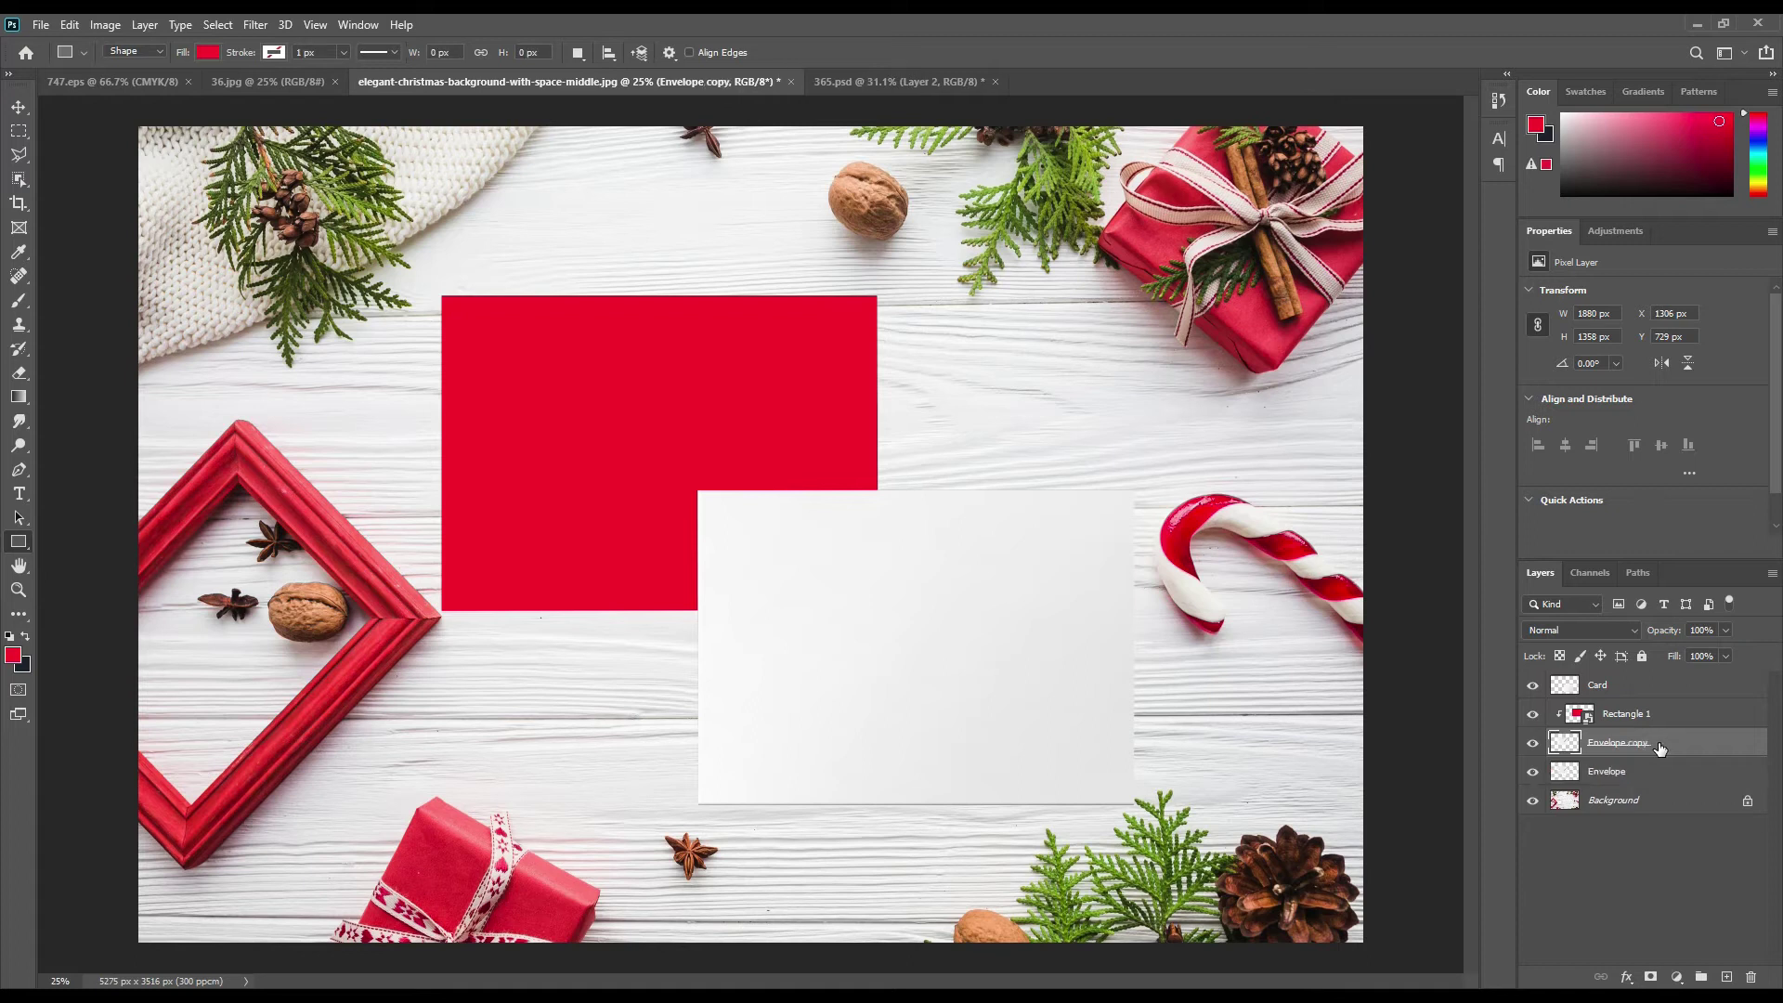
left_click_drag(1652, 771, 1688, 704)
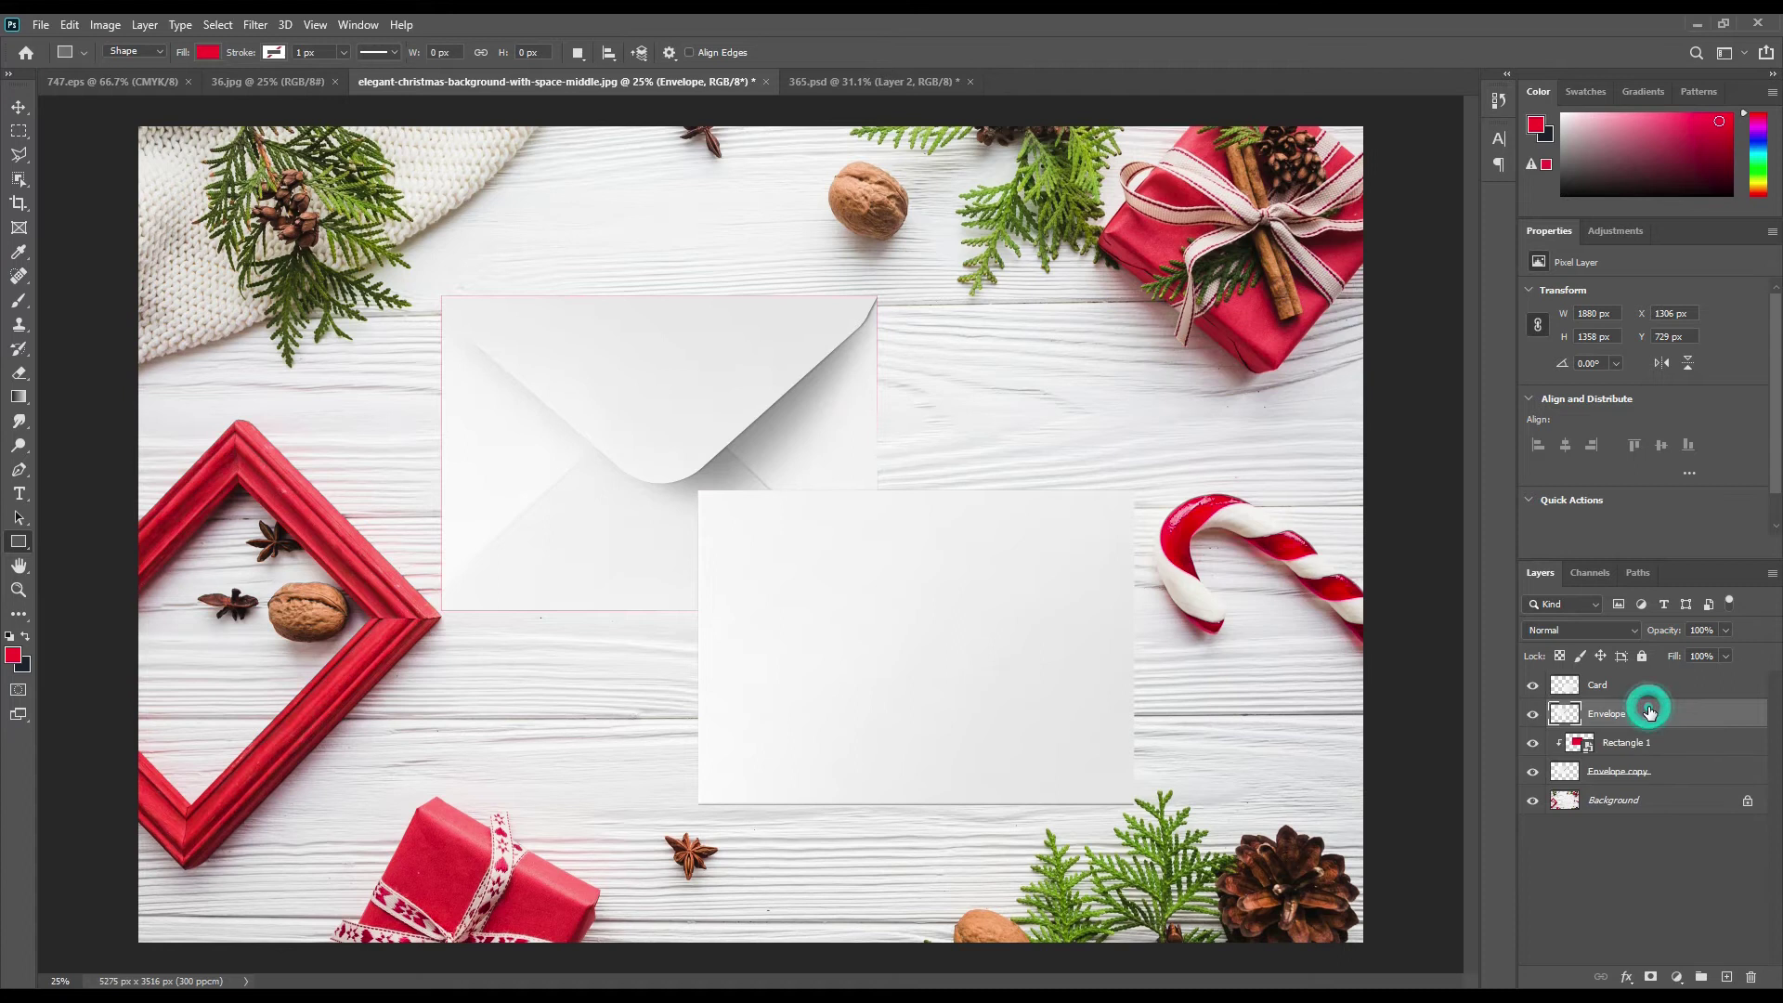
Step: Clip the upper Envelope layer with a clipping mask and set its blend mode to Screen
right_click(1648, 706)
left_click(1505, 560)
left_click(1596, 626)
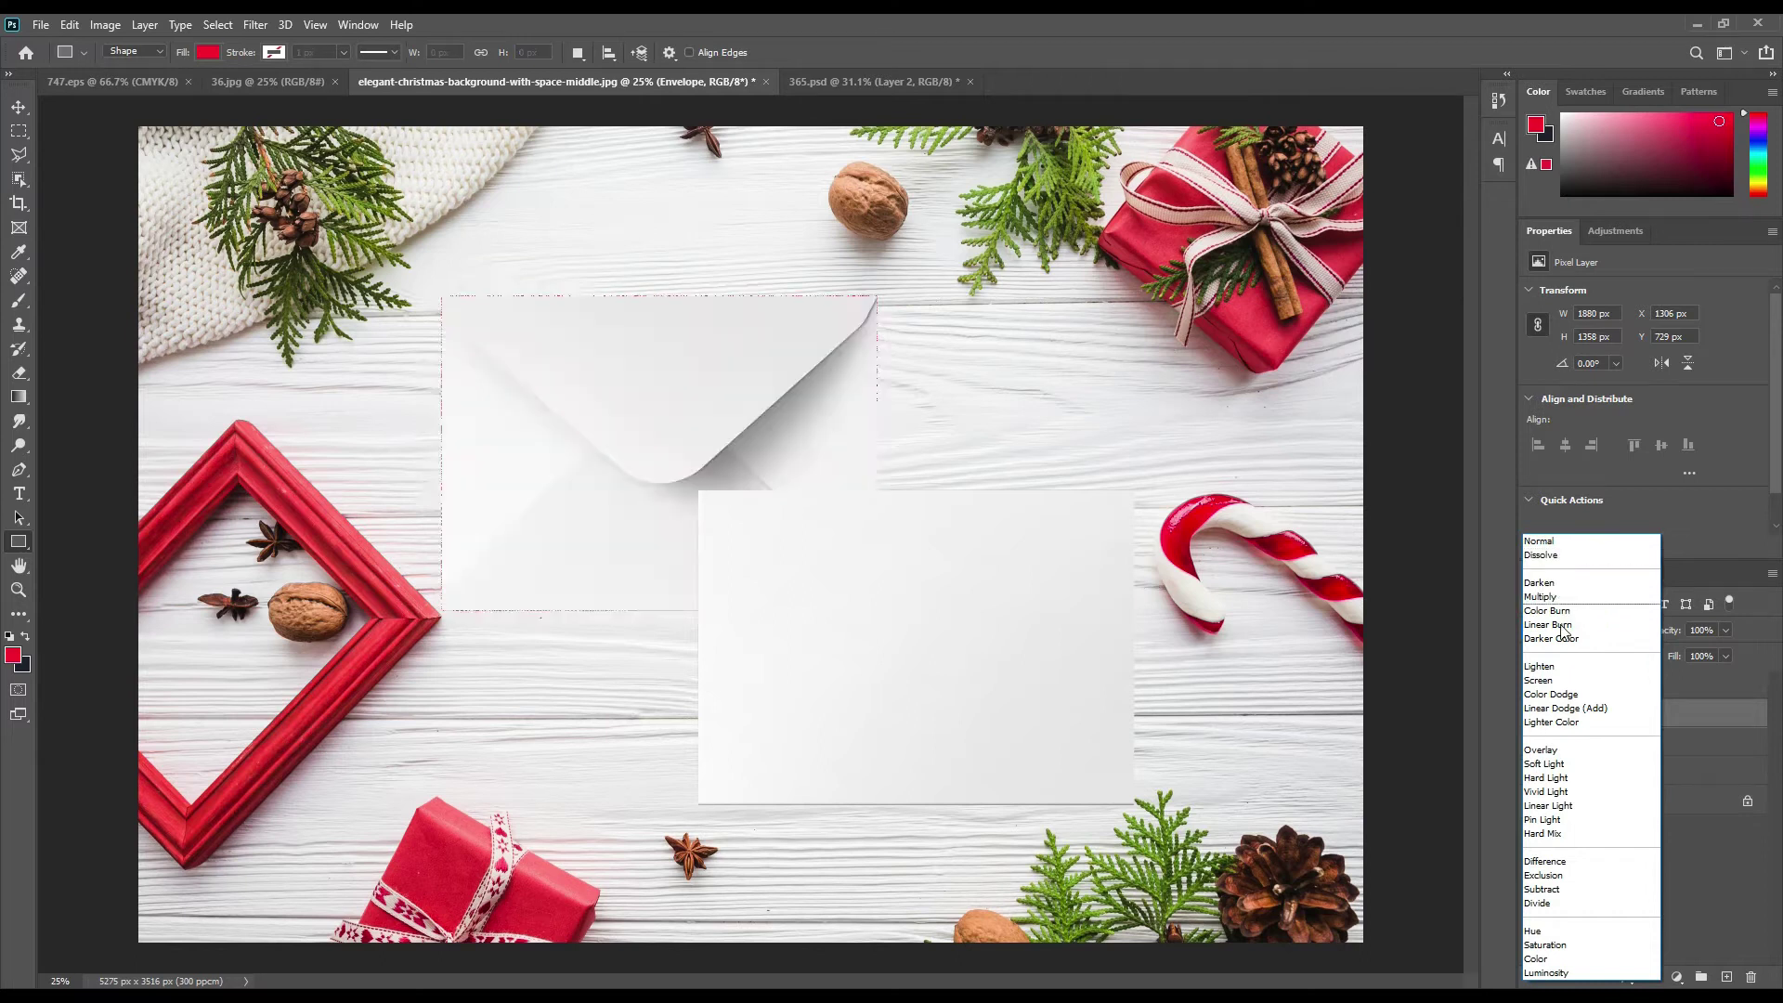
left_click(1567, 687)
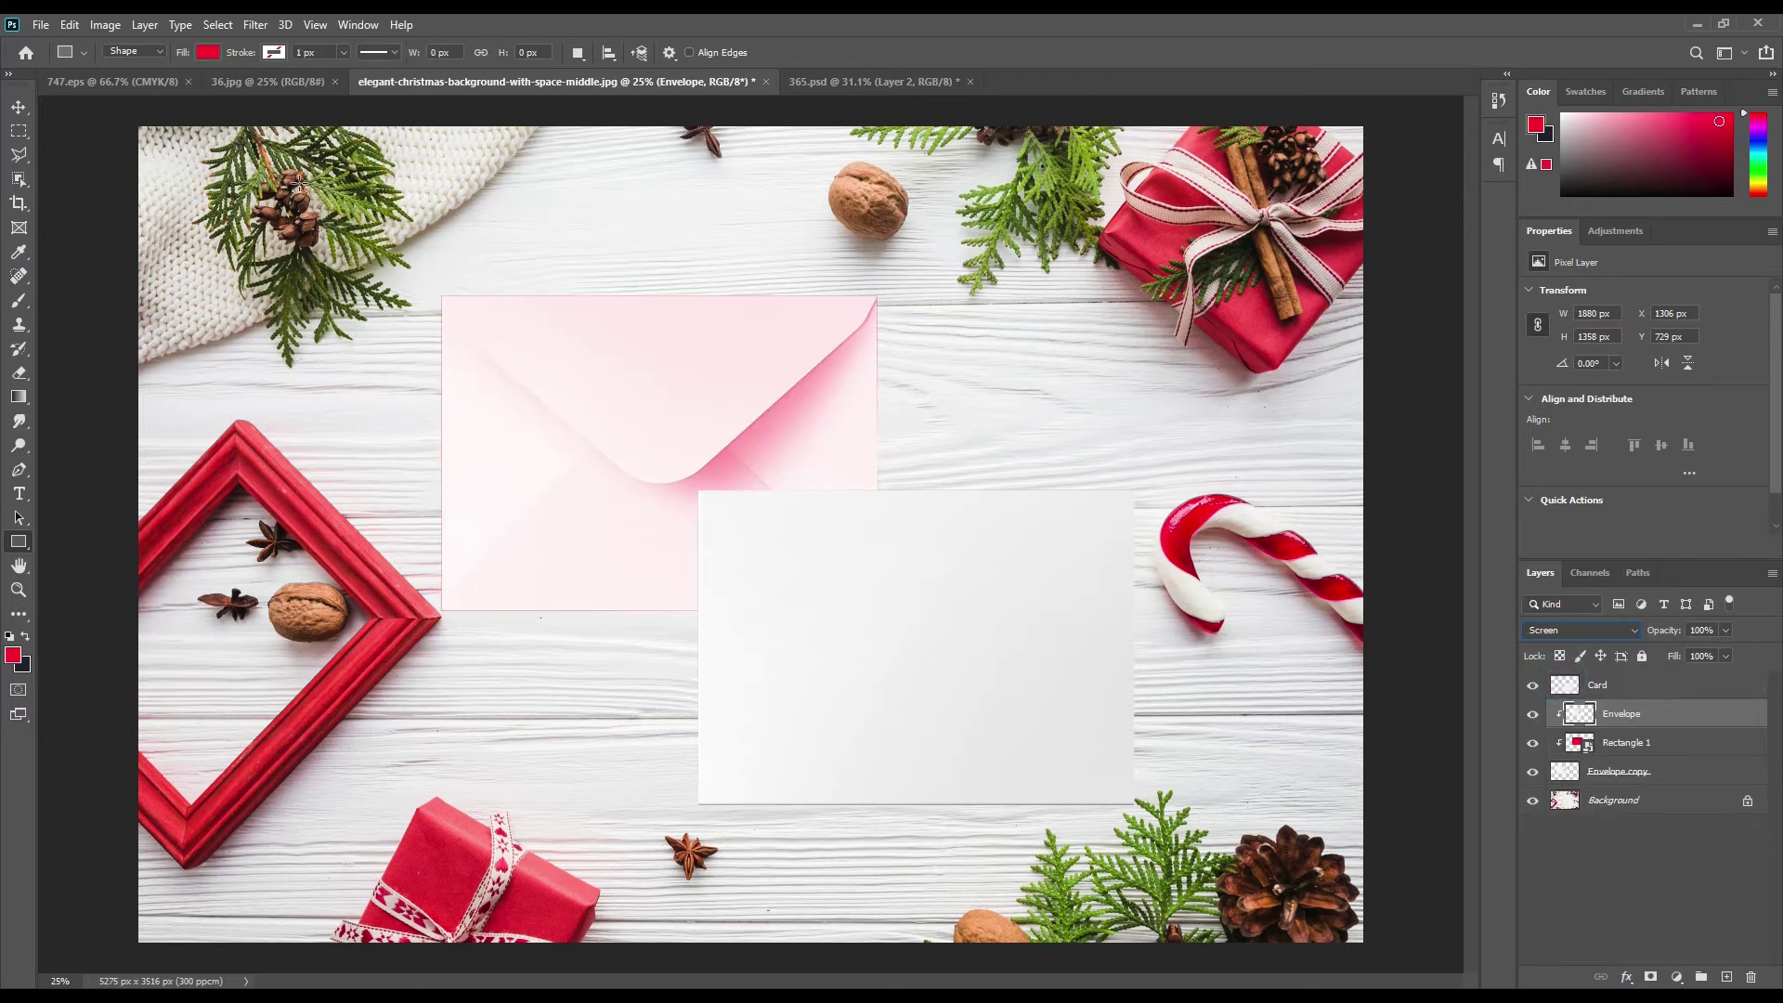
Step: Apply a Levels adjustment to the clipped Envelope layer with input black level 202 and output white level 90
left_click(106, 25)
mouse_move(139, 73)
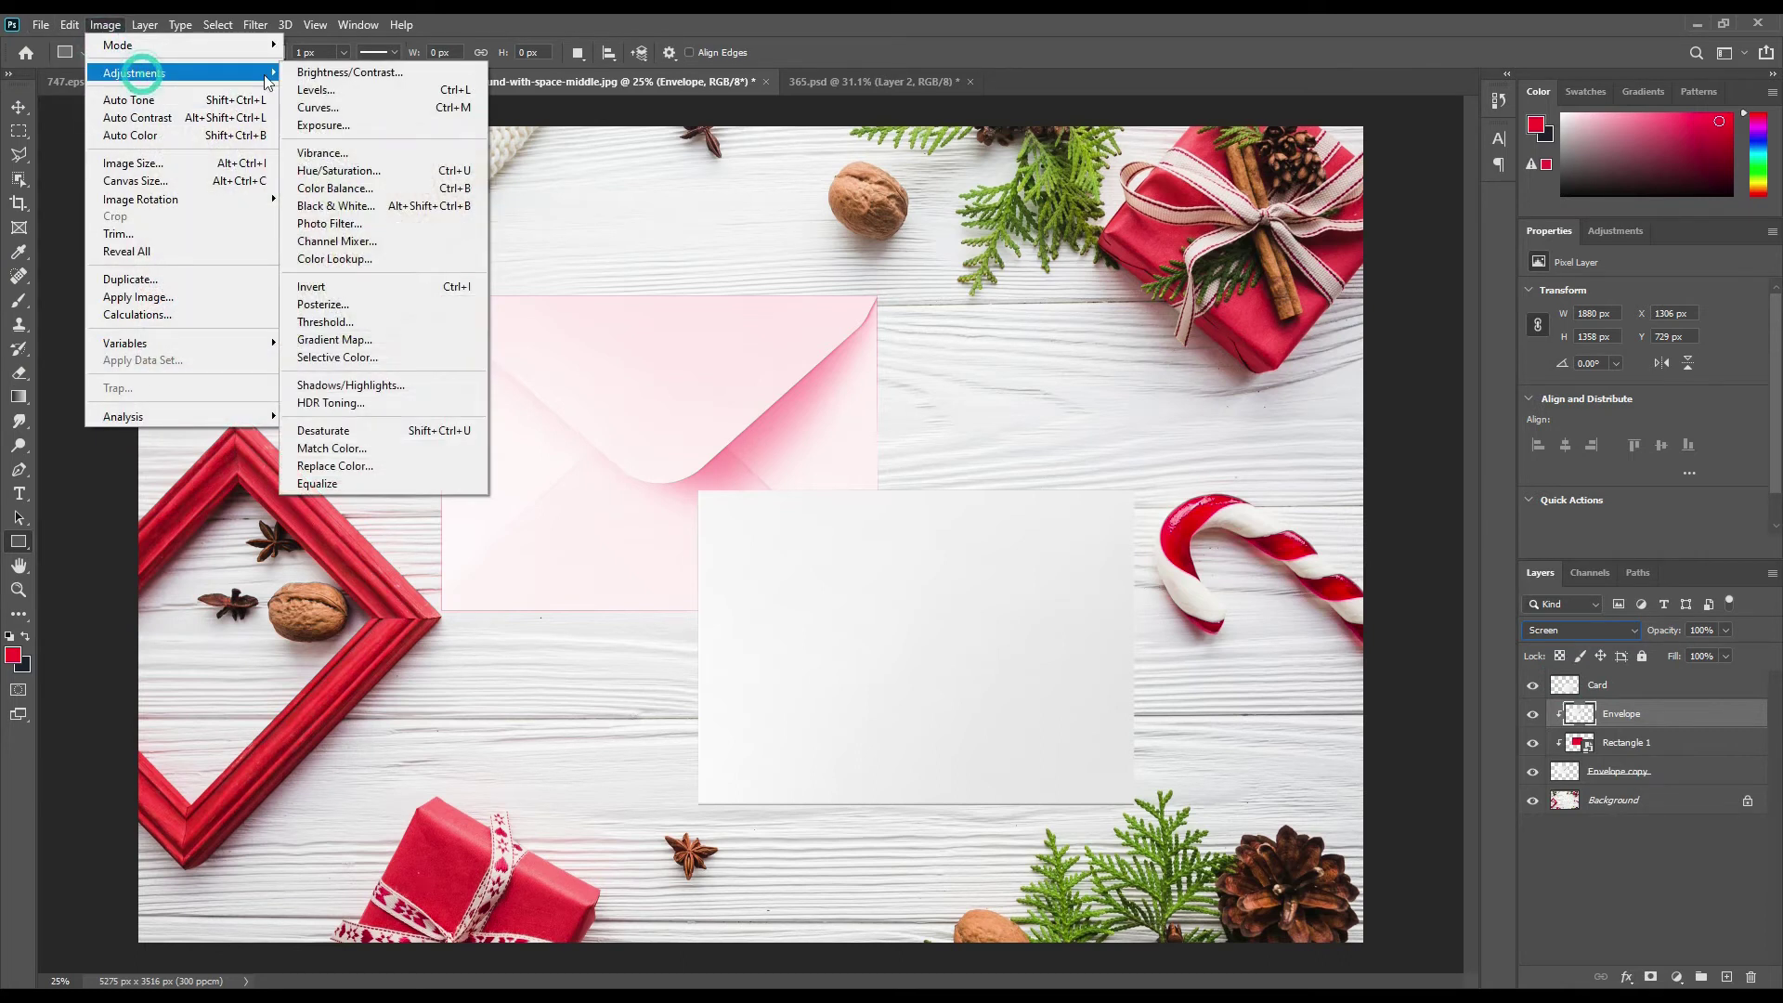
left_click(337, 91)
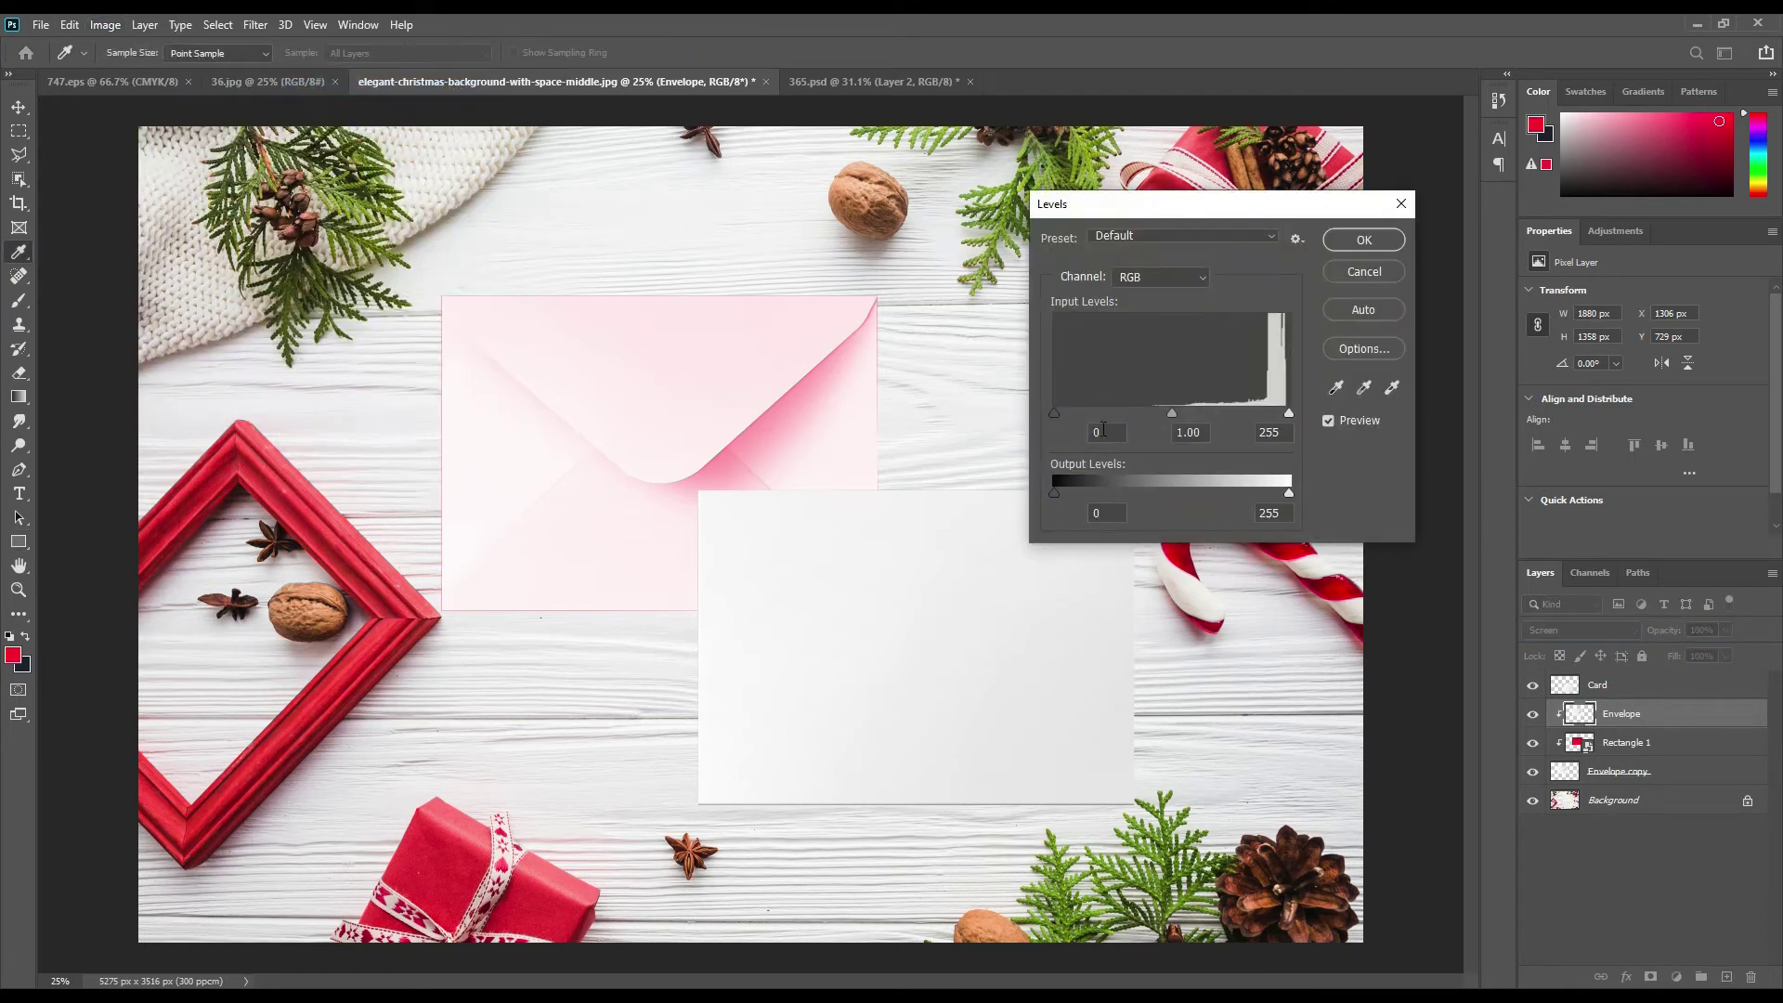
left_click_drag(1055, 412, 1240, 411)
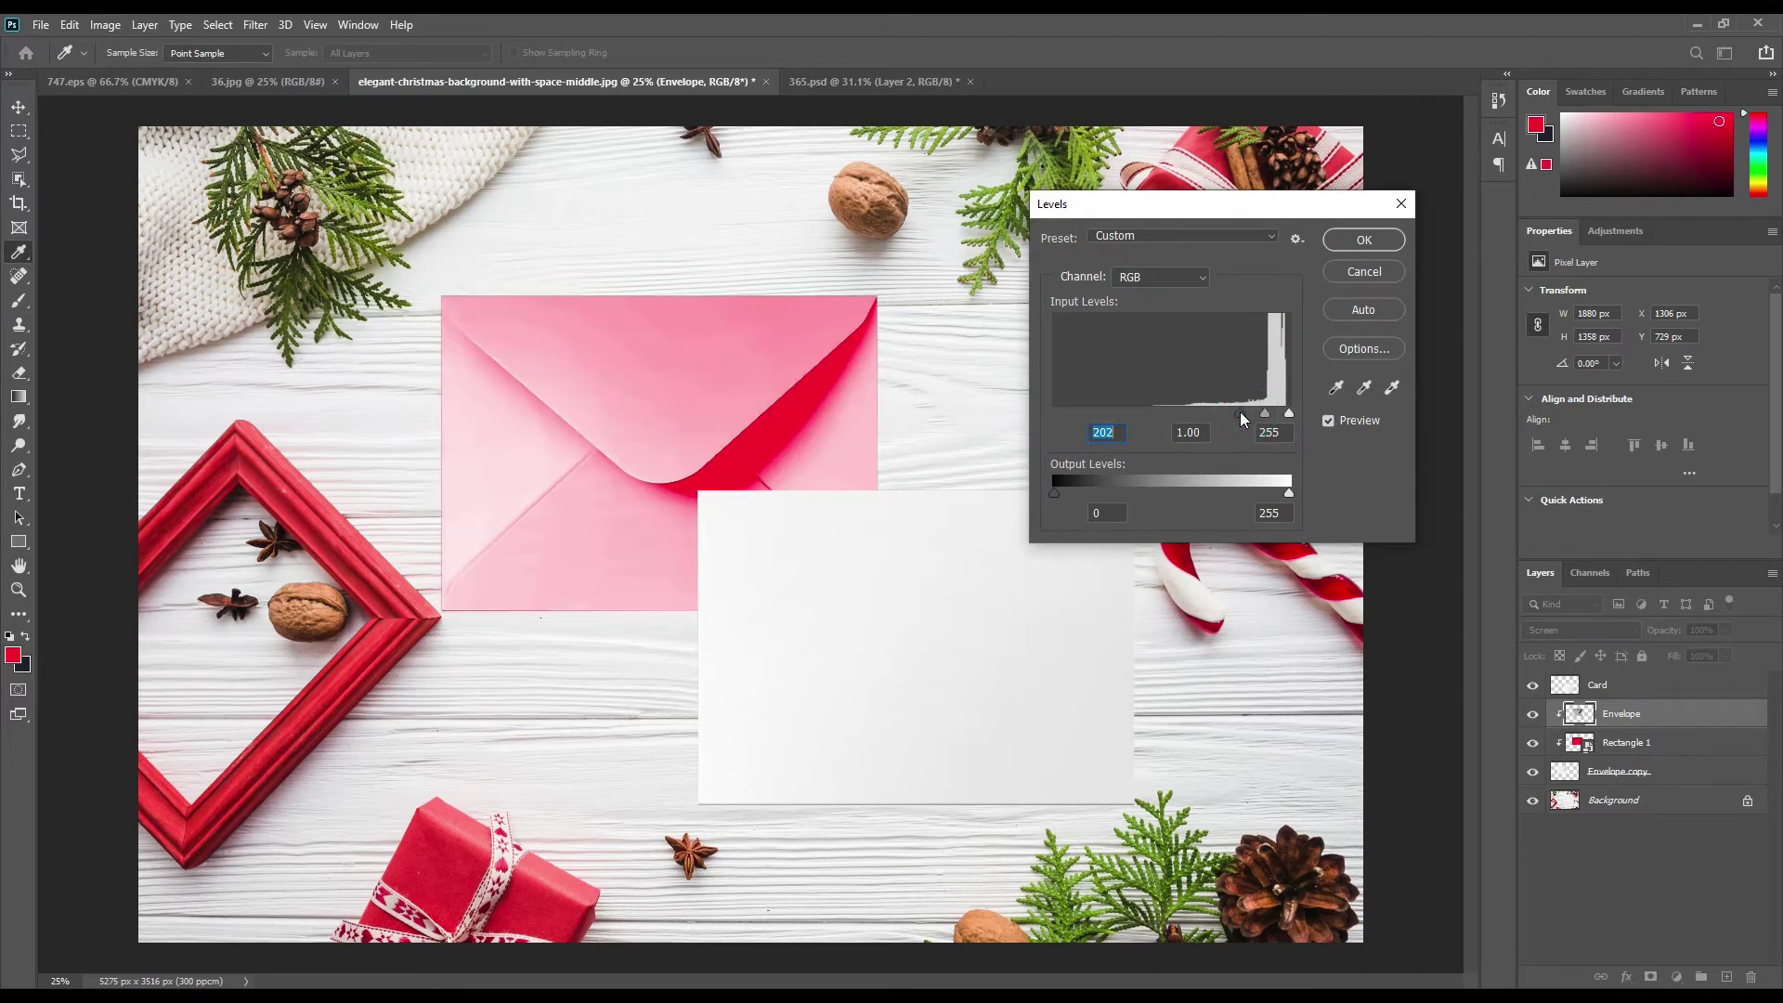
left_click_drag(1289, 493, 1142, 493)
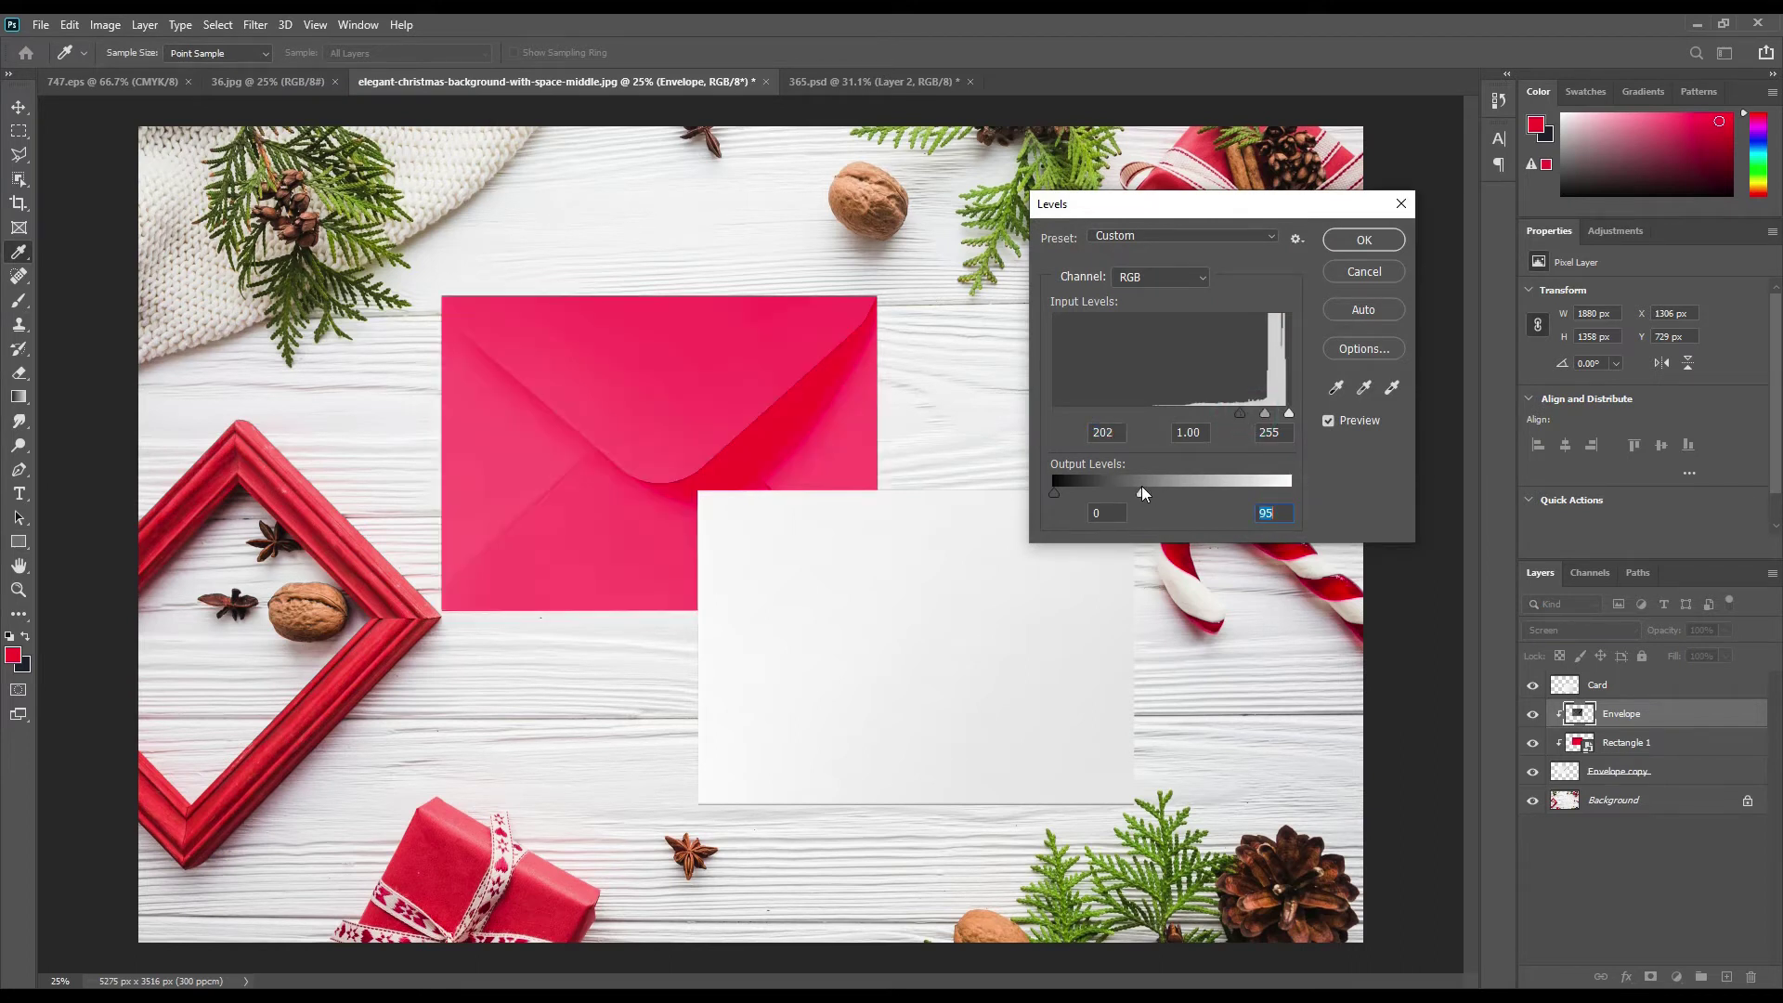
left_click(1142, 491)
left_click_drag(1141, 493, 1139, 494)
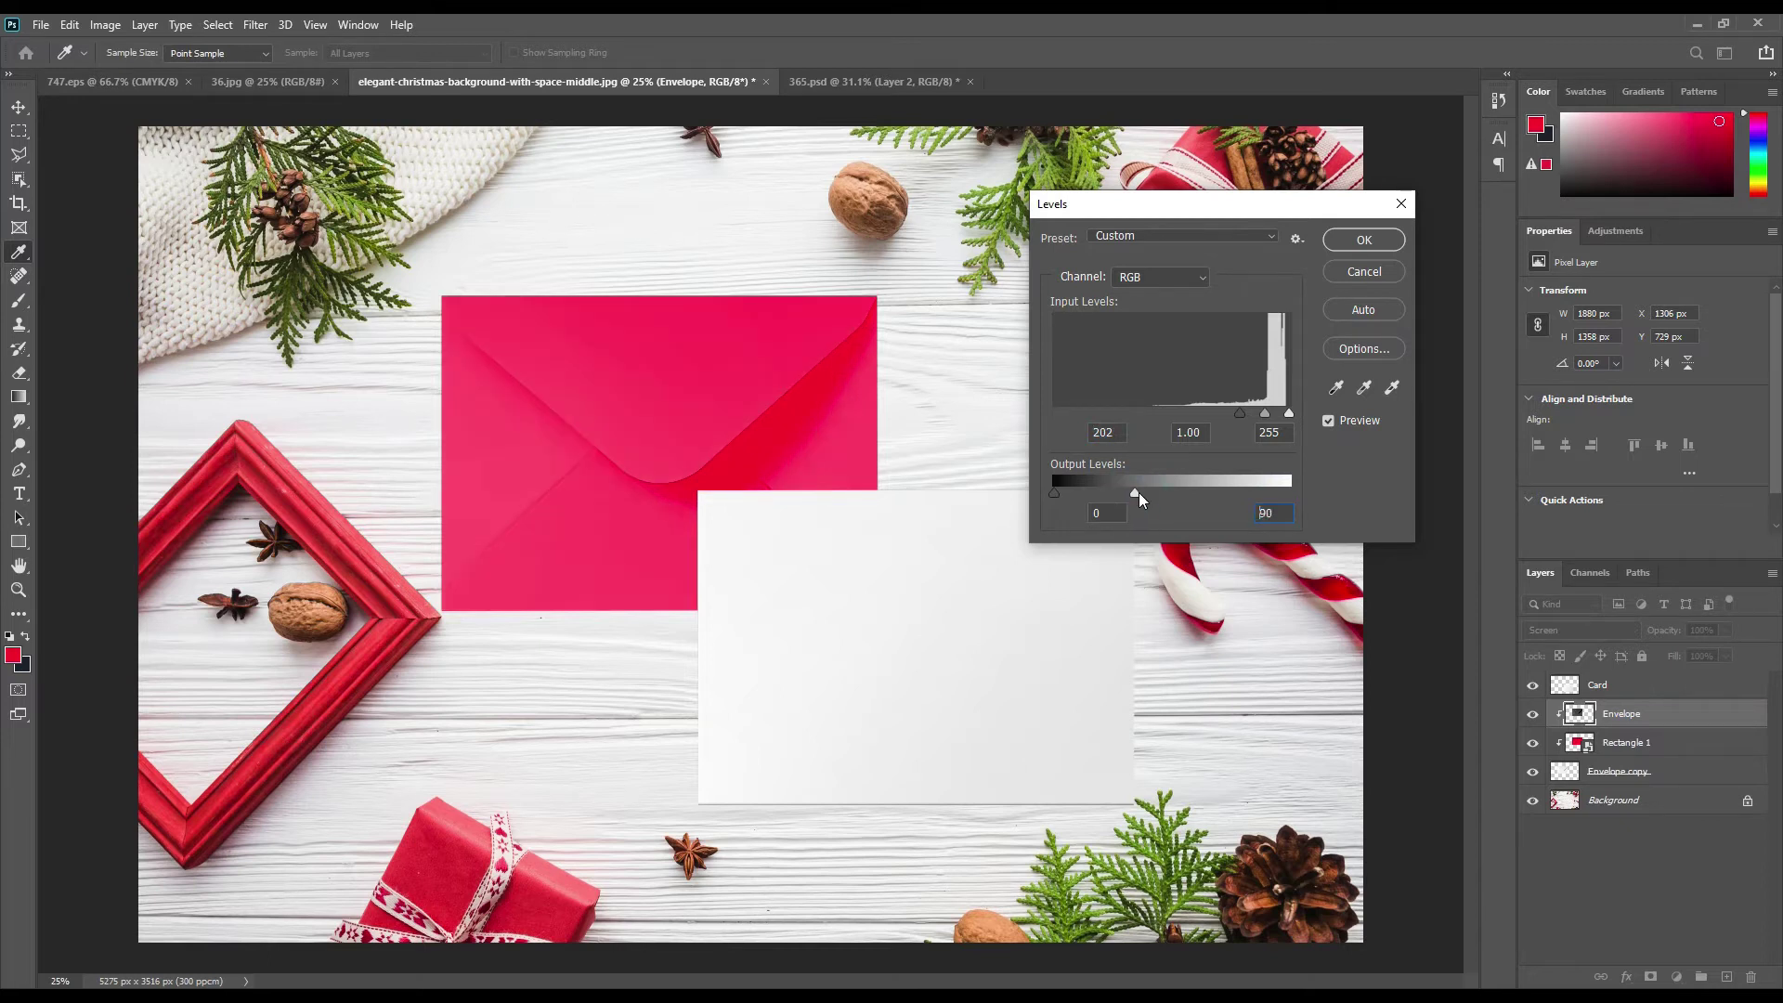
left_click(1360, 240)
Step: Give the Rectangle 1 layer a red color label and set its blend mode to Multiply
left_click(1718, 721)
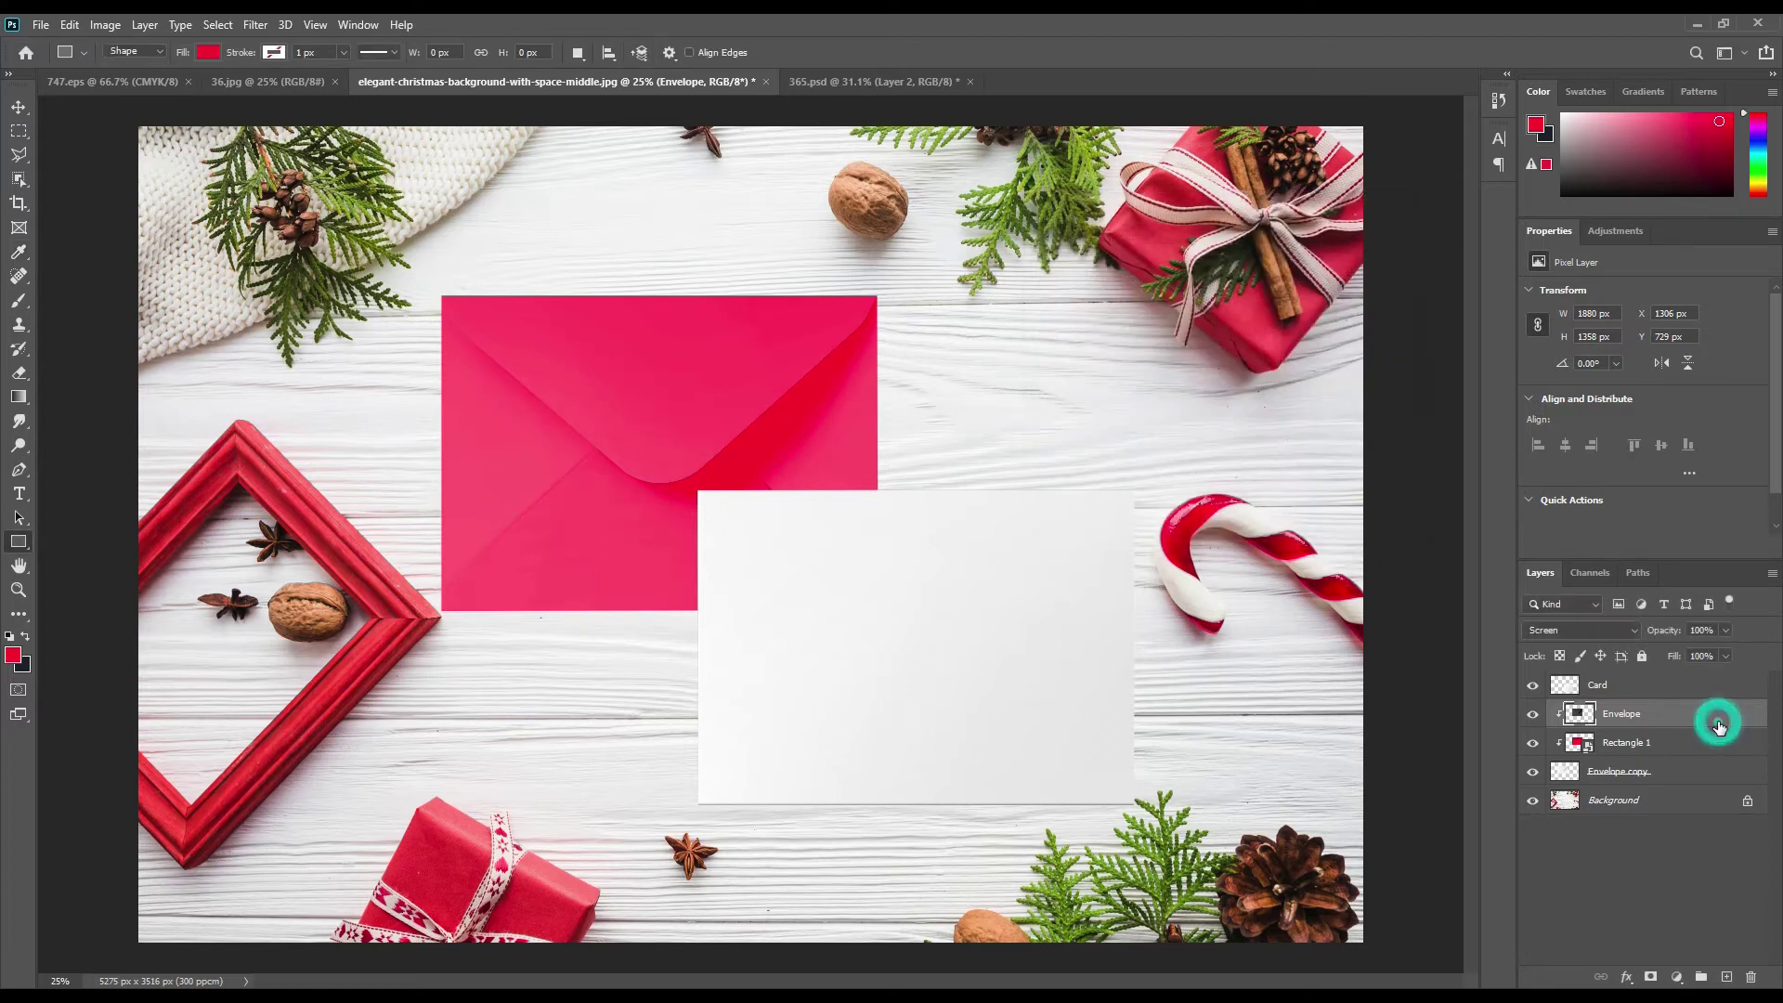
left_click(1683, 742)
right_click(1683, 746)
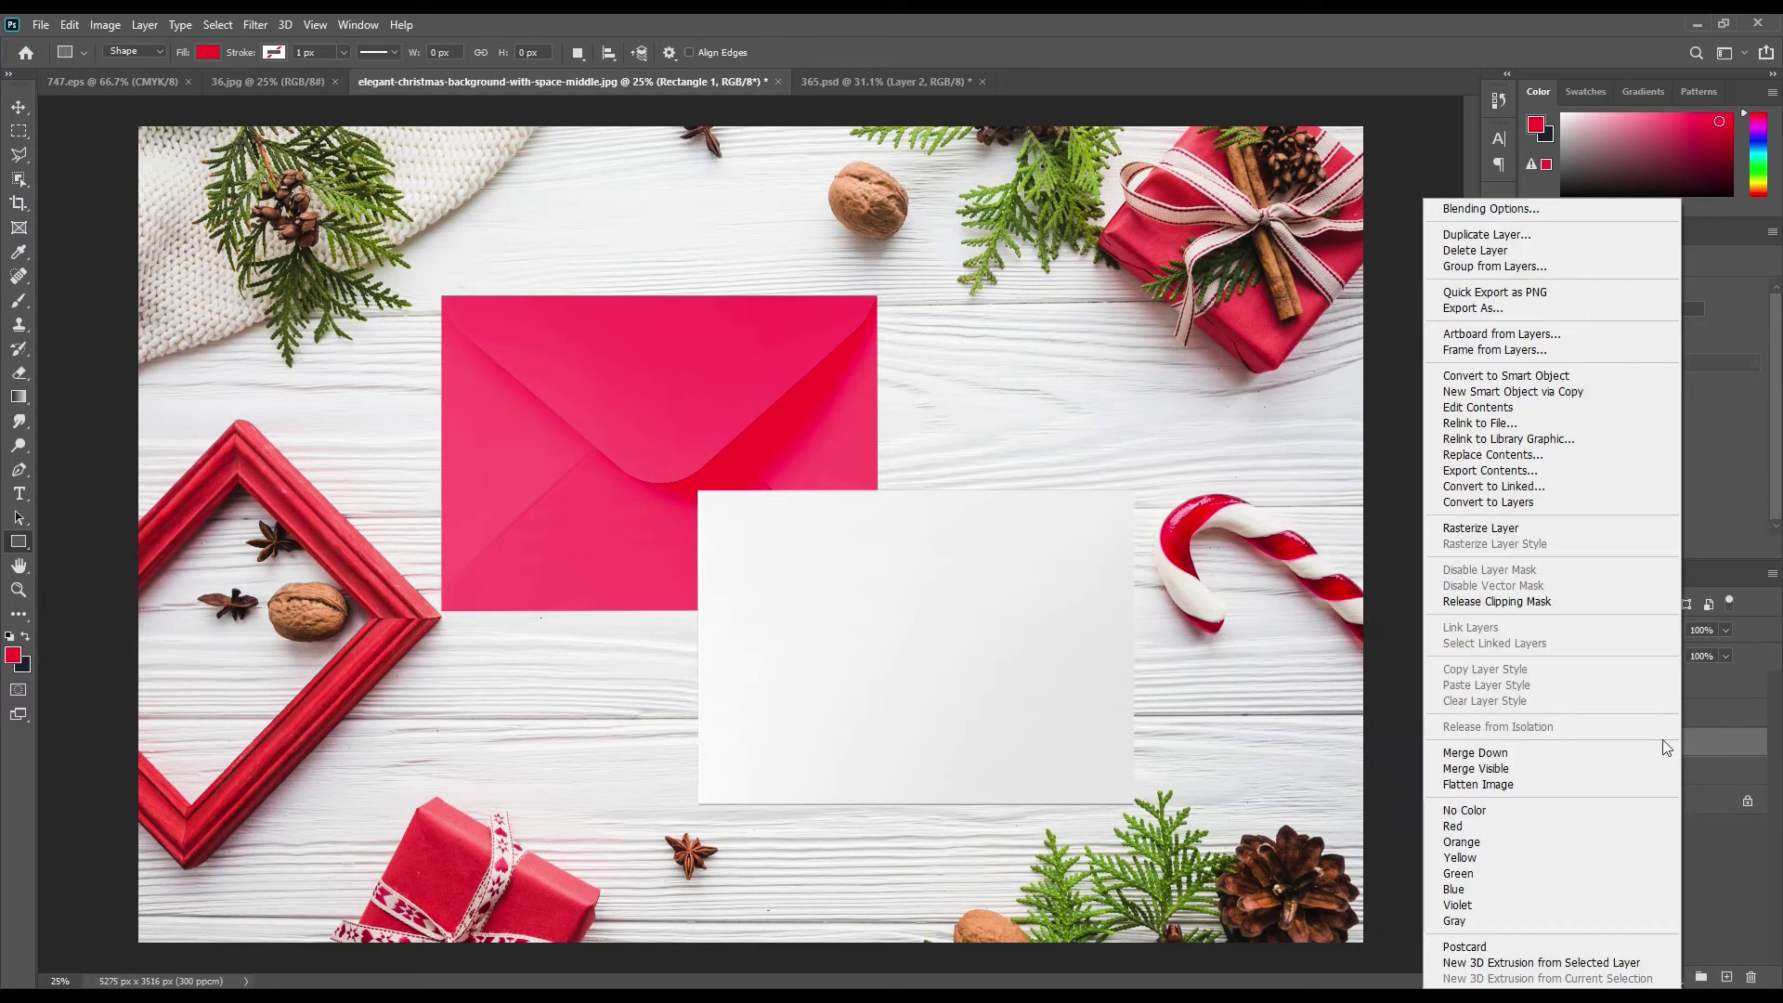
left_click(1455, 826)
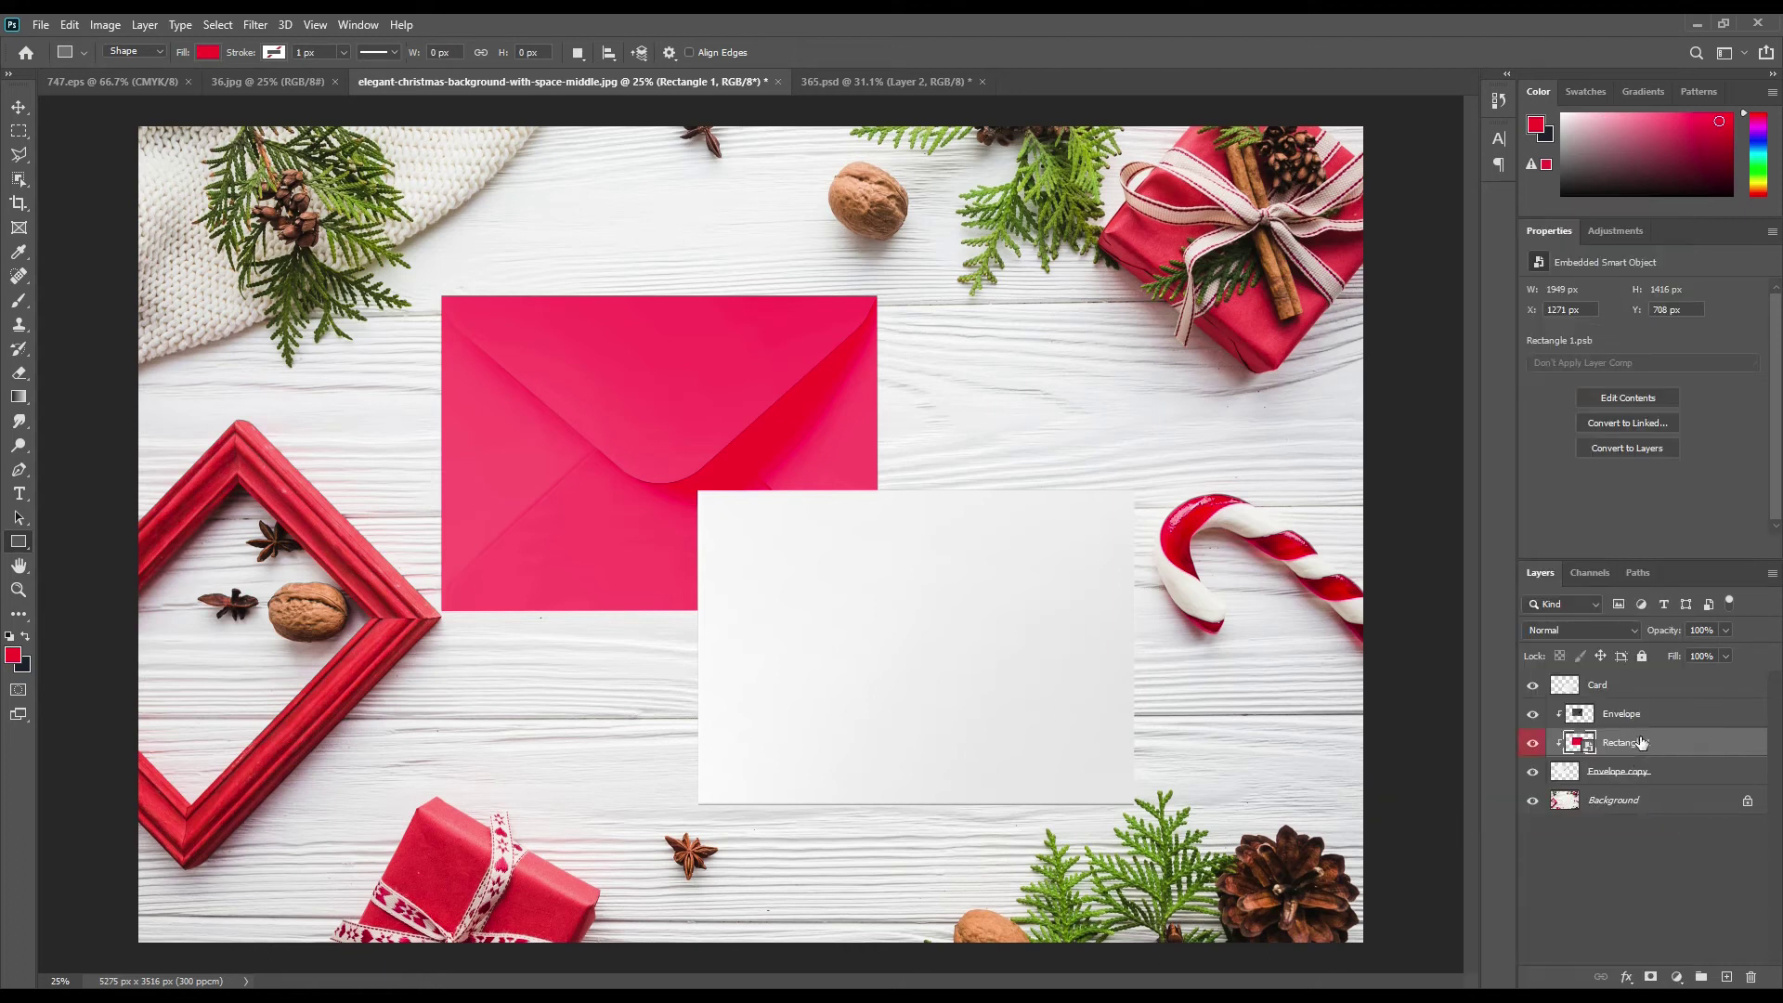
left_click(1596, 630)
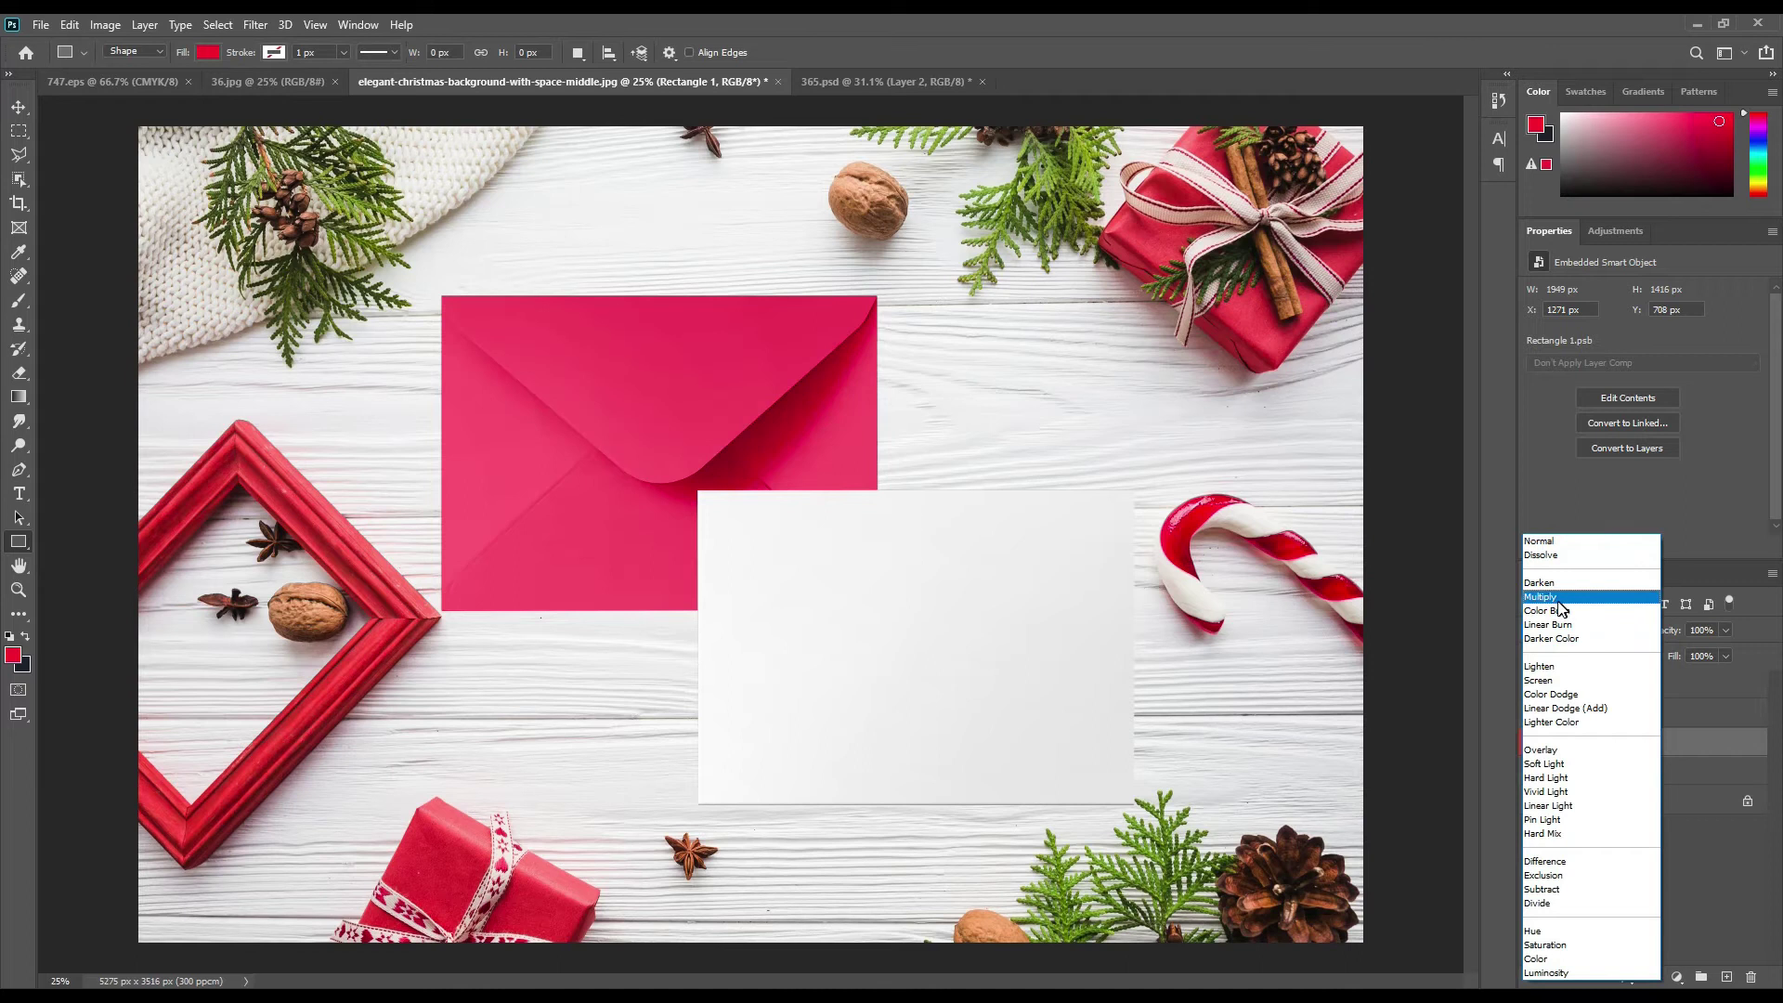
left_click(1566, 597)
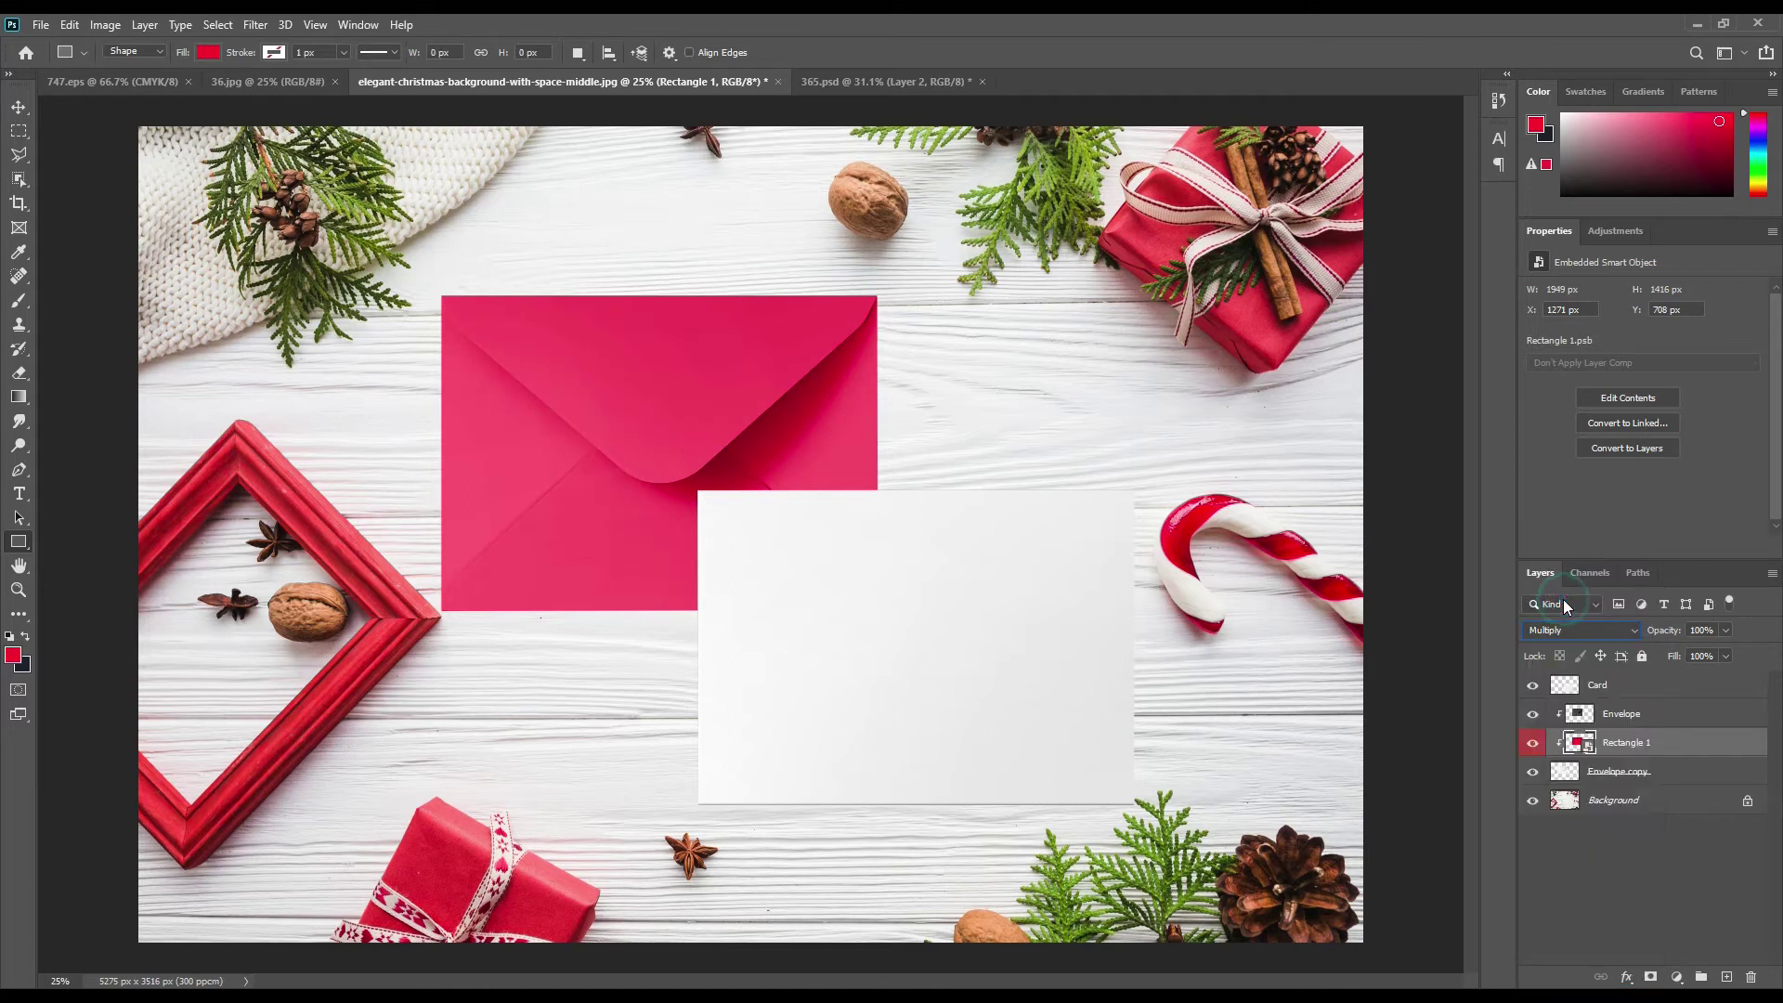
left_click(1662, 862)
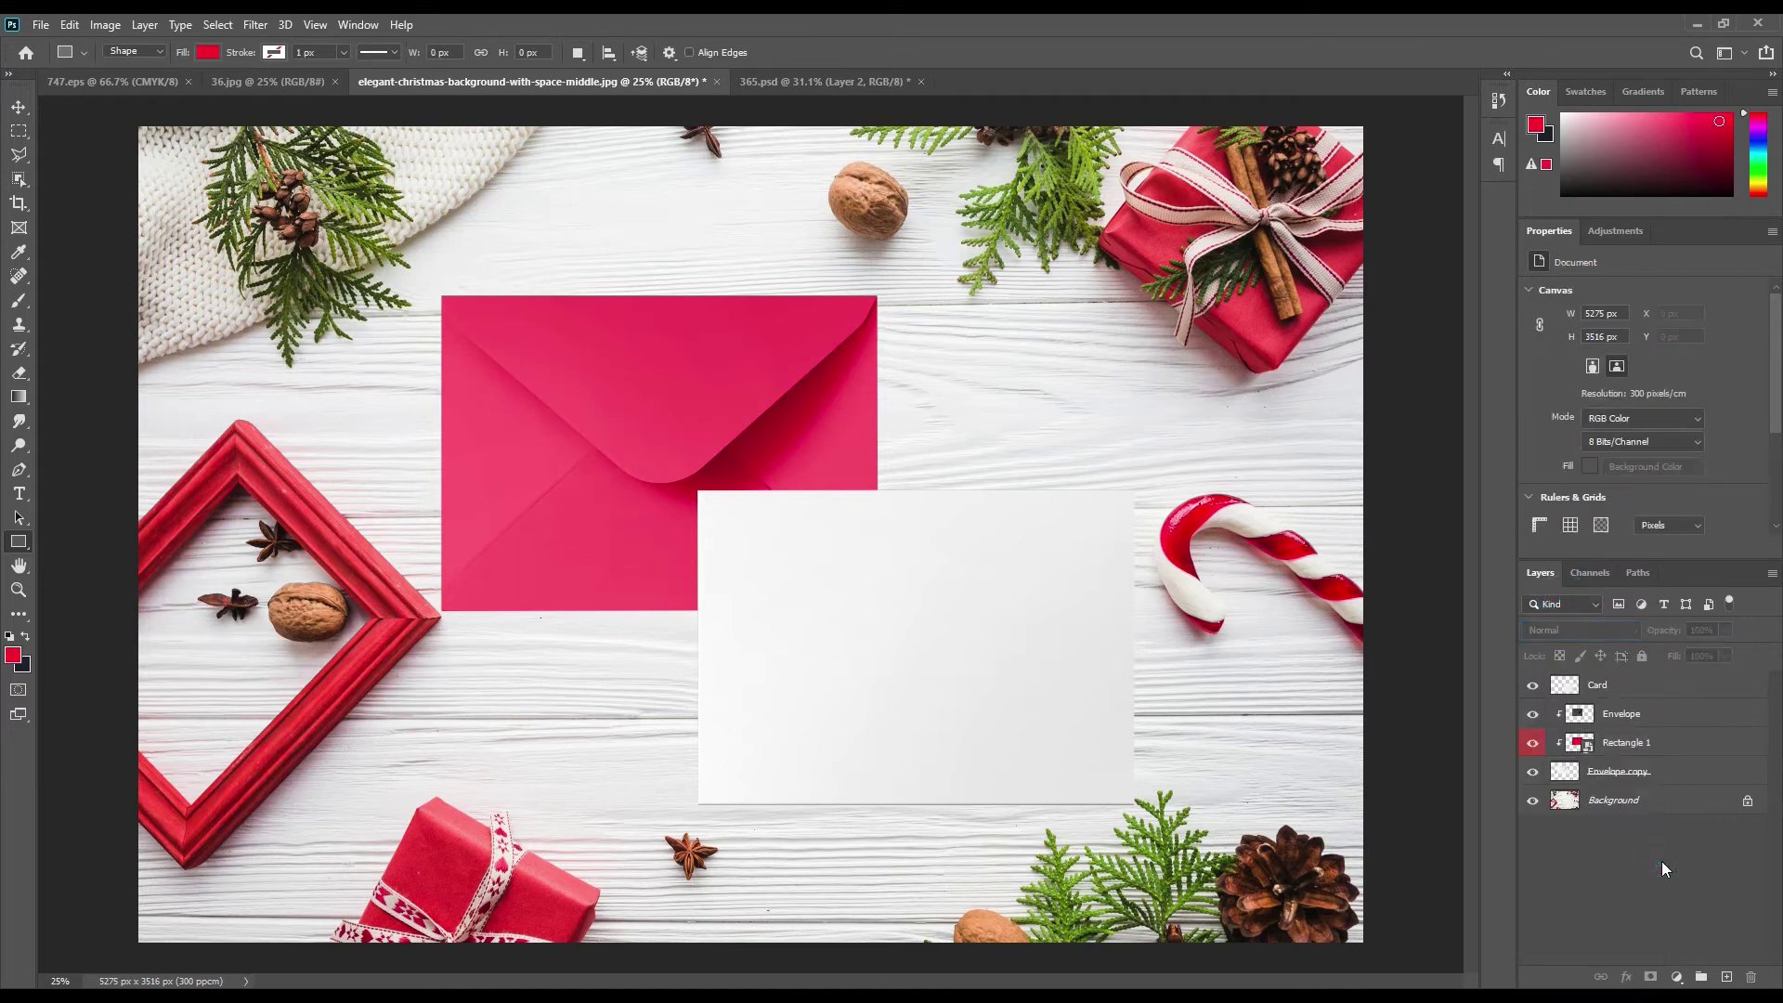
left_click(1632, 687)
left_click(1634, 715)
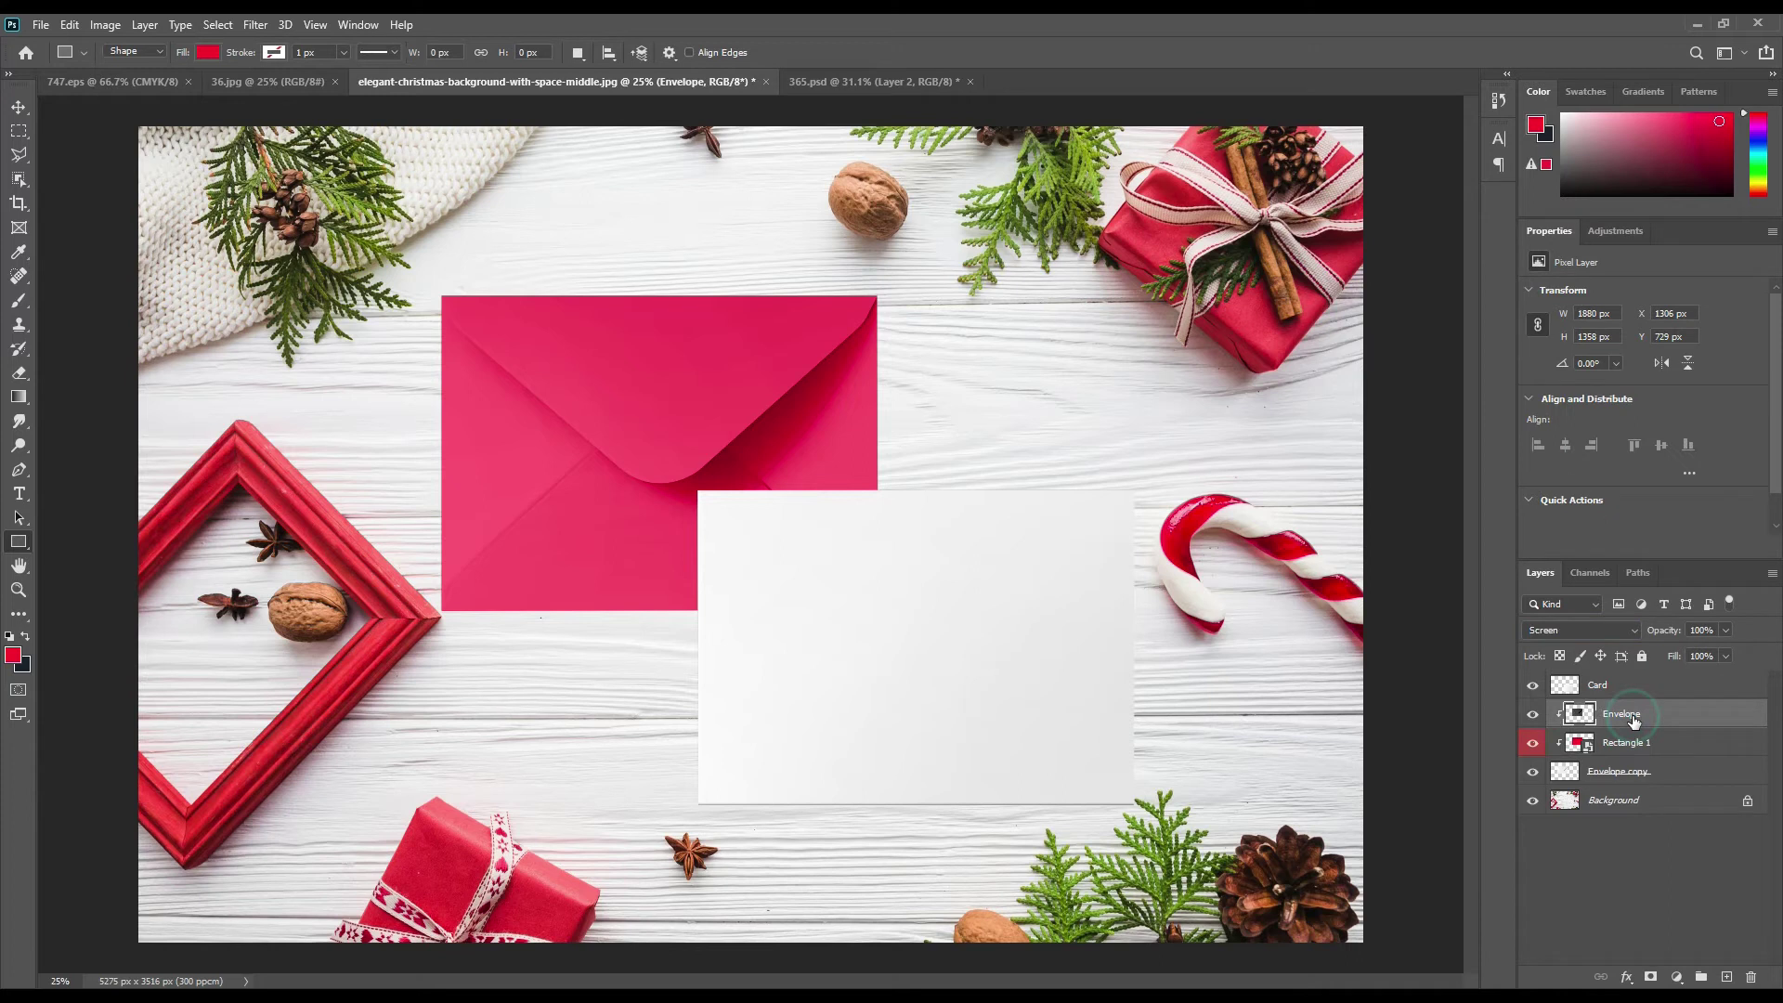
left_click(1637, 781)
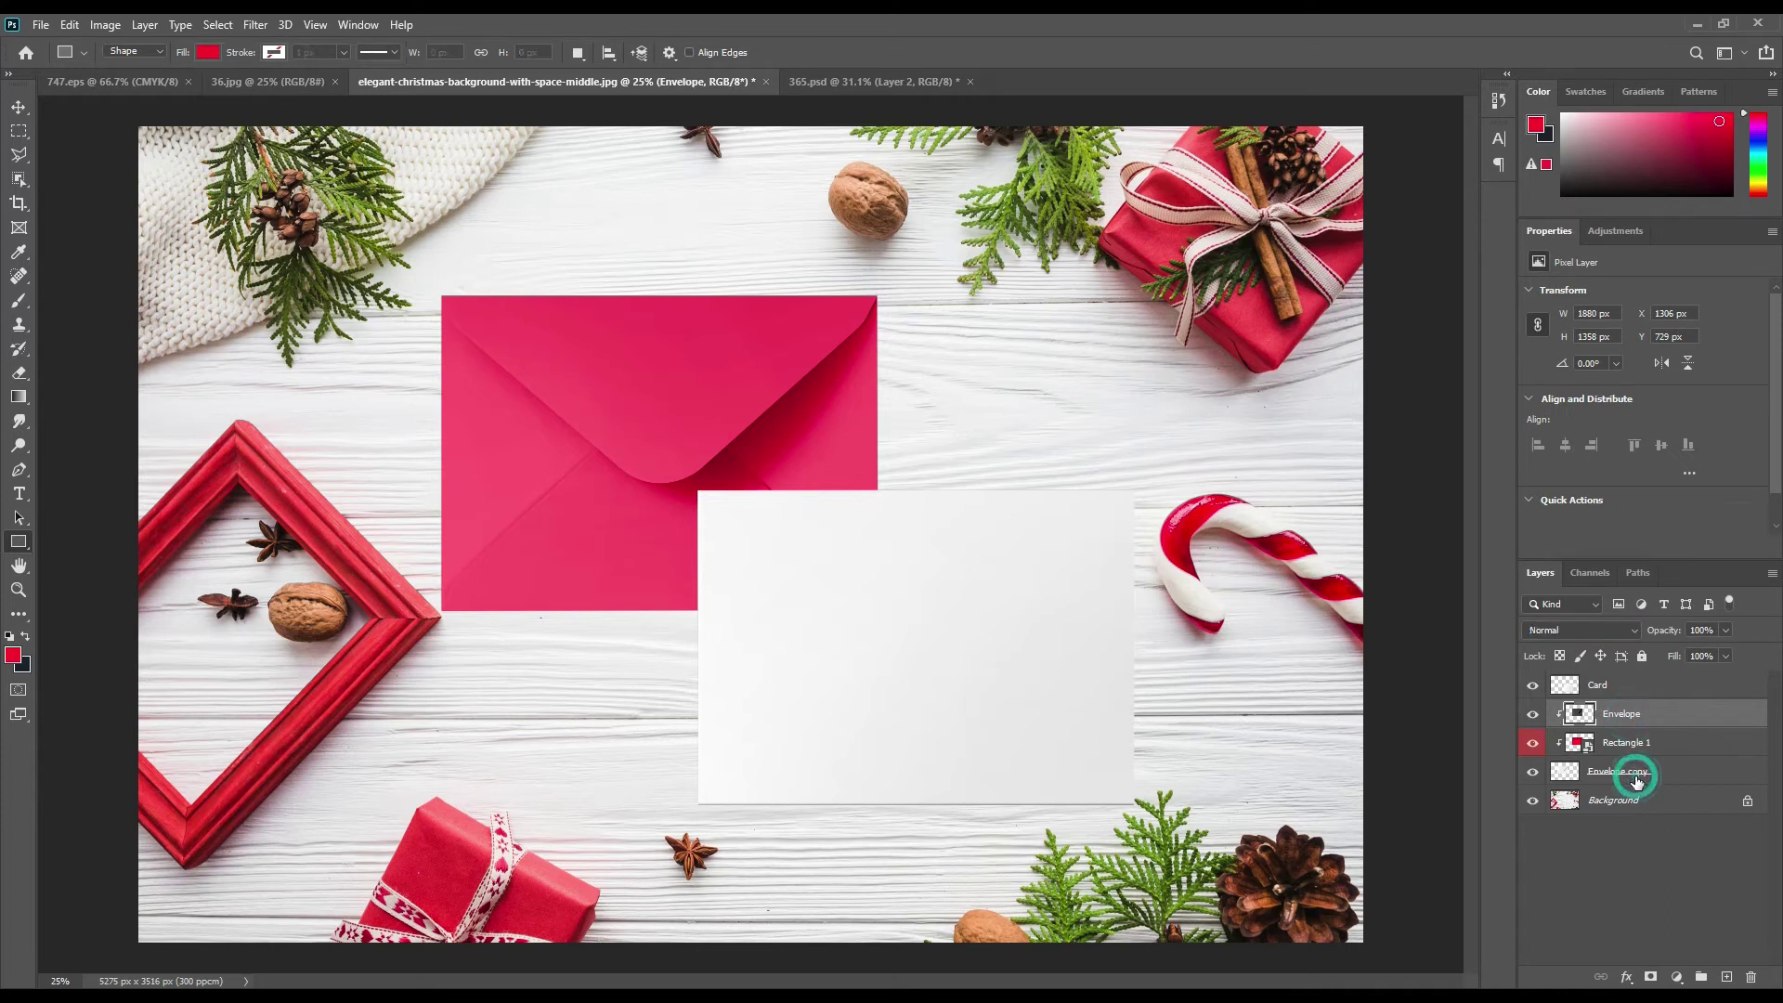
Step: Draw a red rectangle about 1917 × 1384 px covering the card and convert it to a Smart Object
left_click(1632, 688)
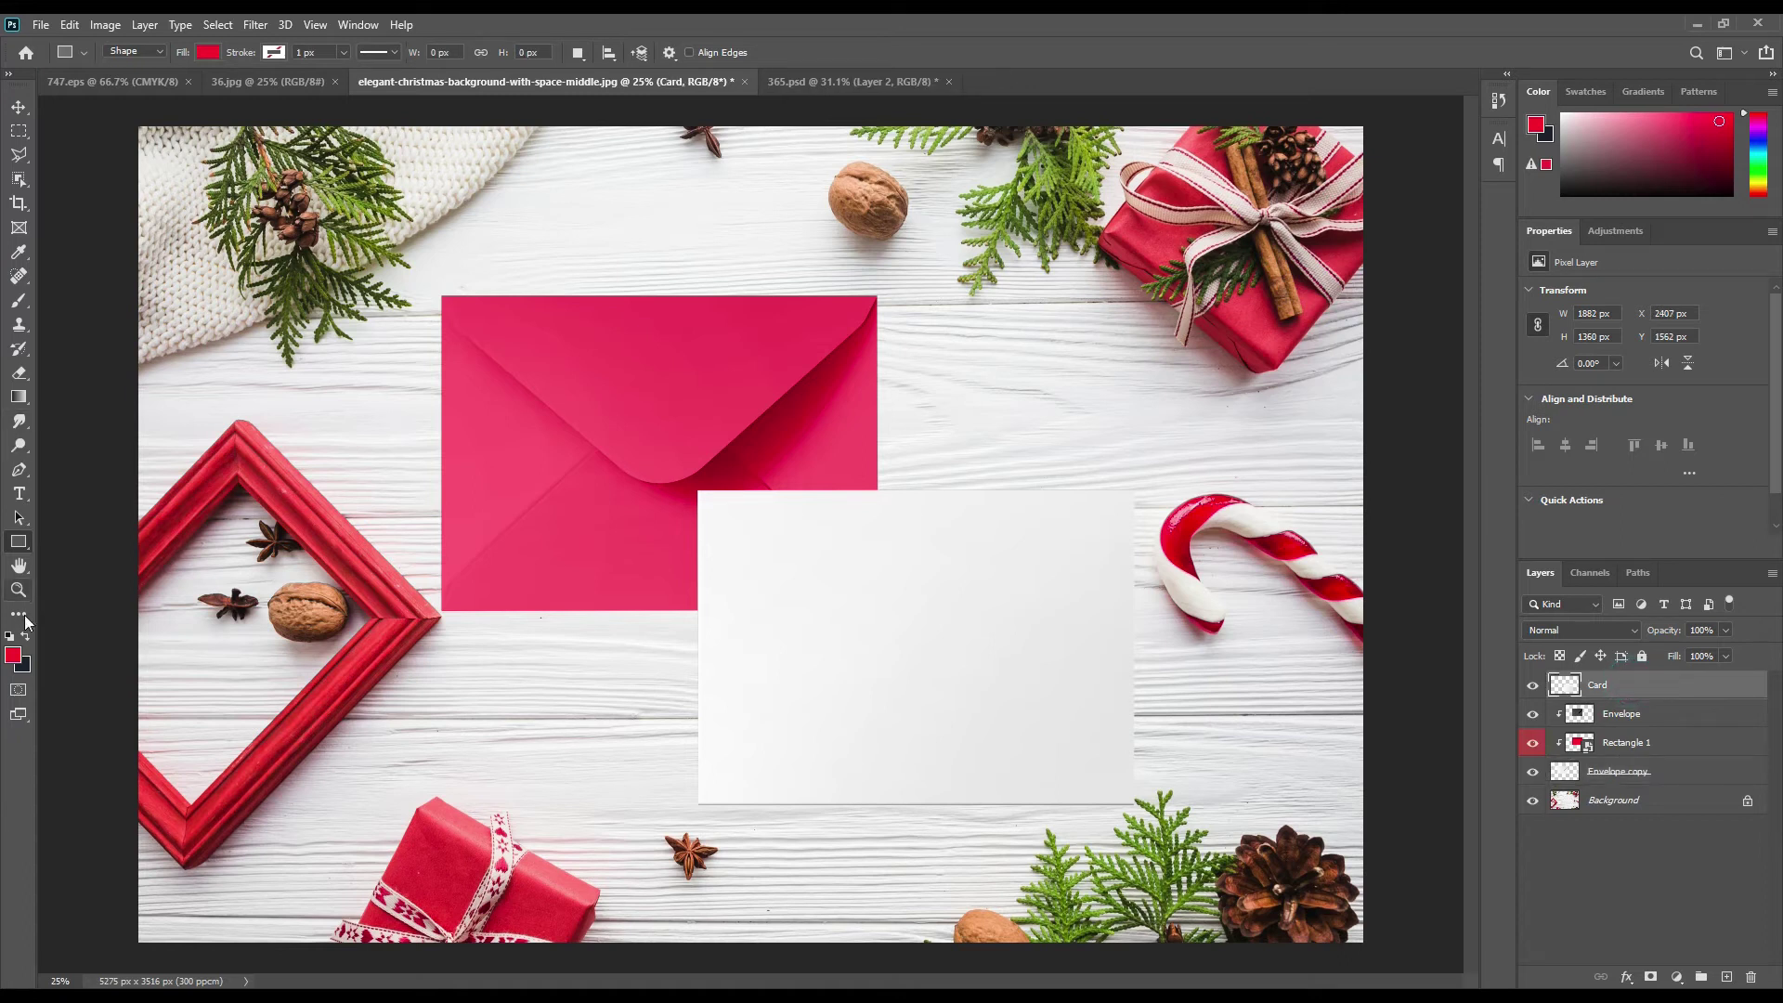
left_click(18, 544)
left_click_drag(694, 487, 1138, 809)
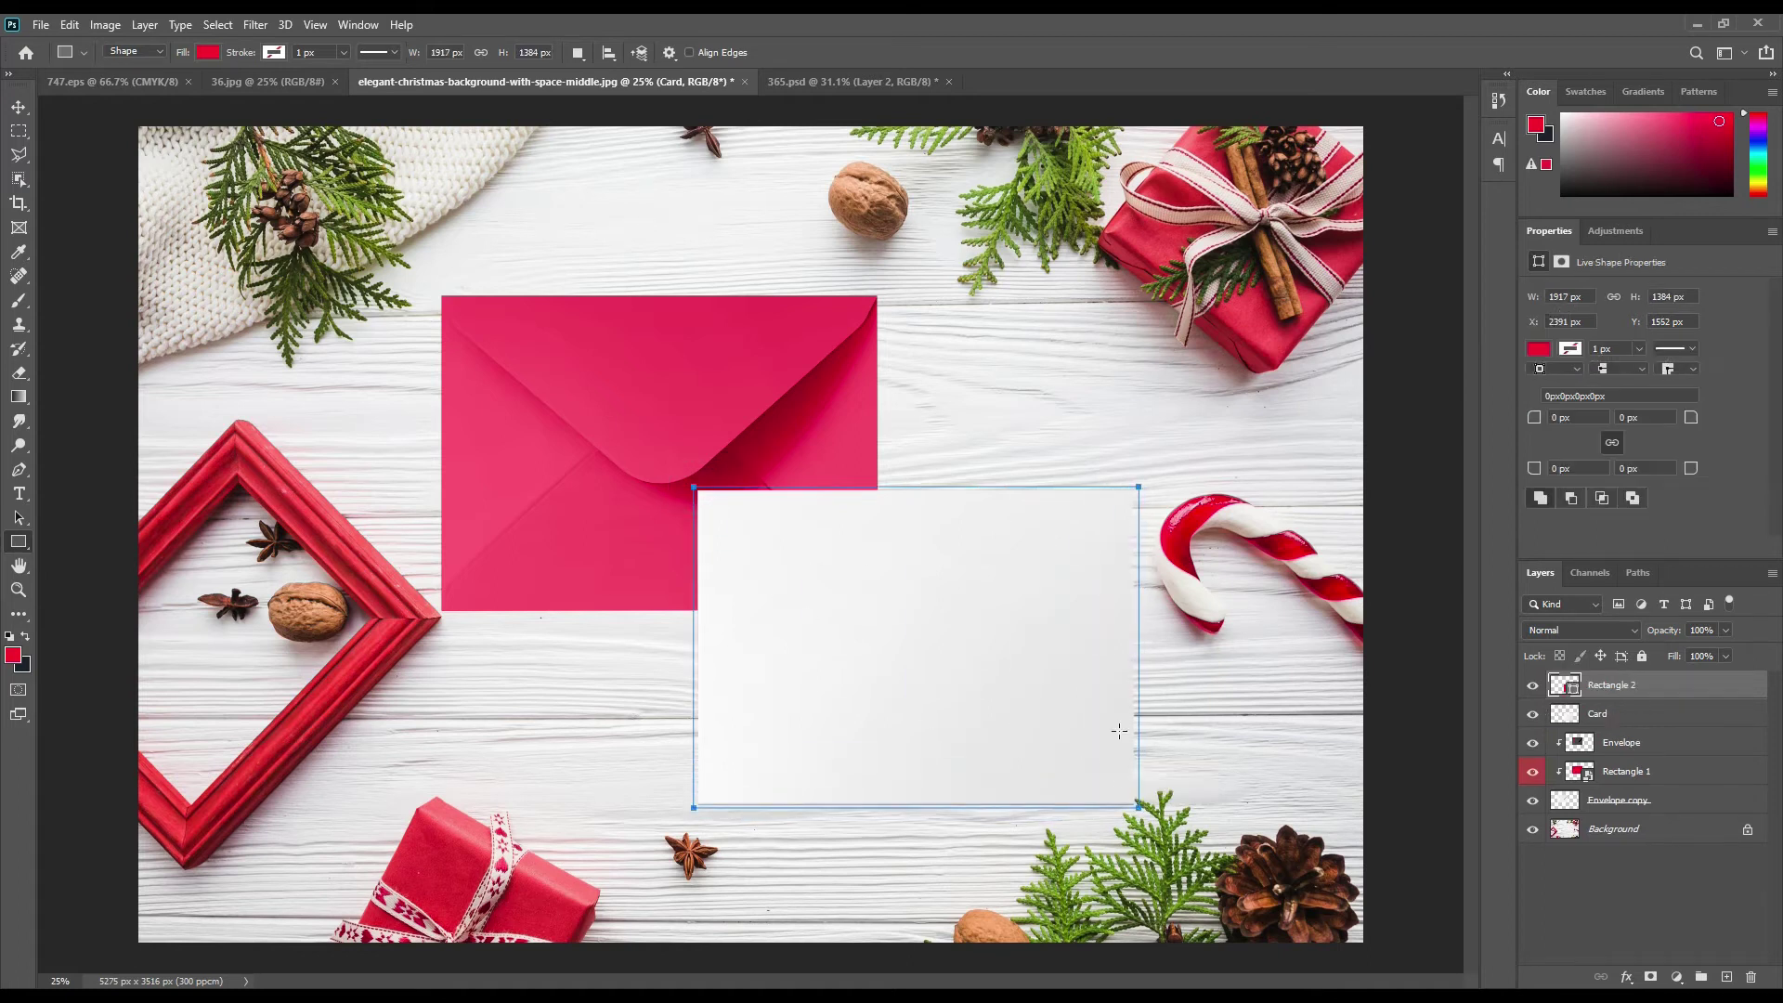
right_click(1638, 685)
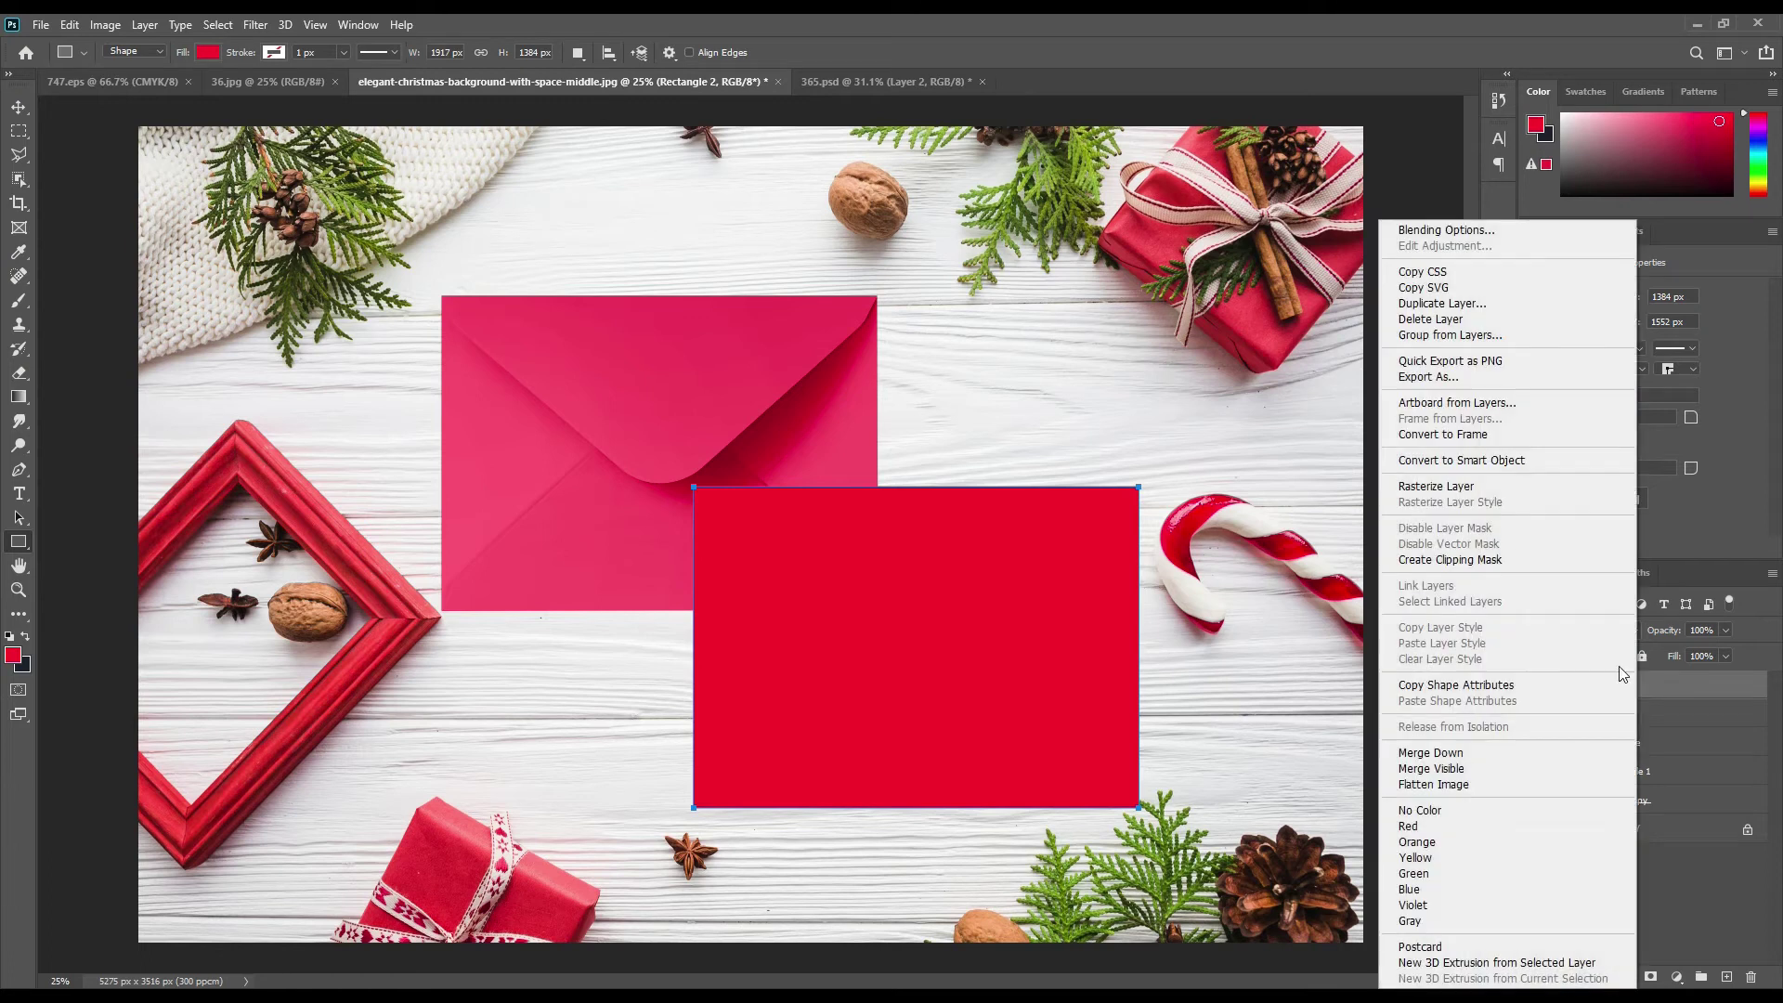
left_click(1711, 688)
right_click(1711, 689)
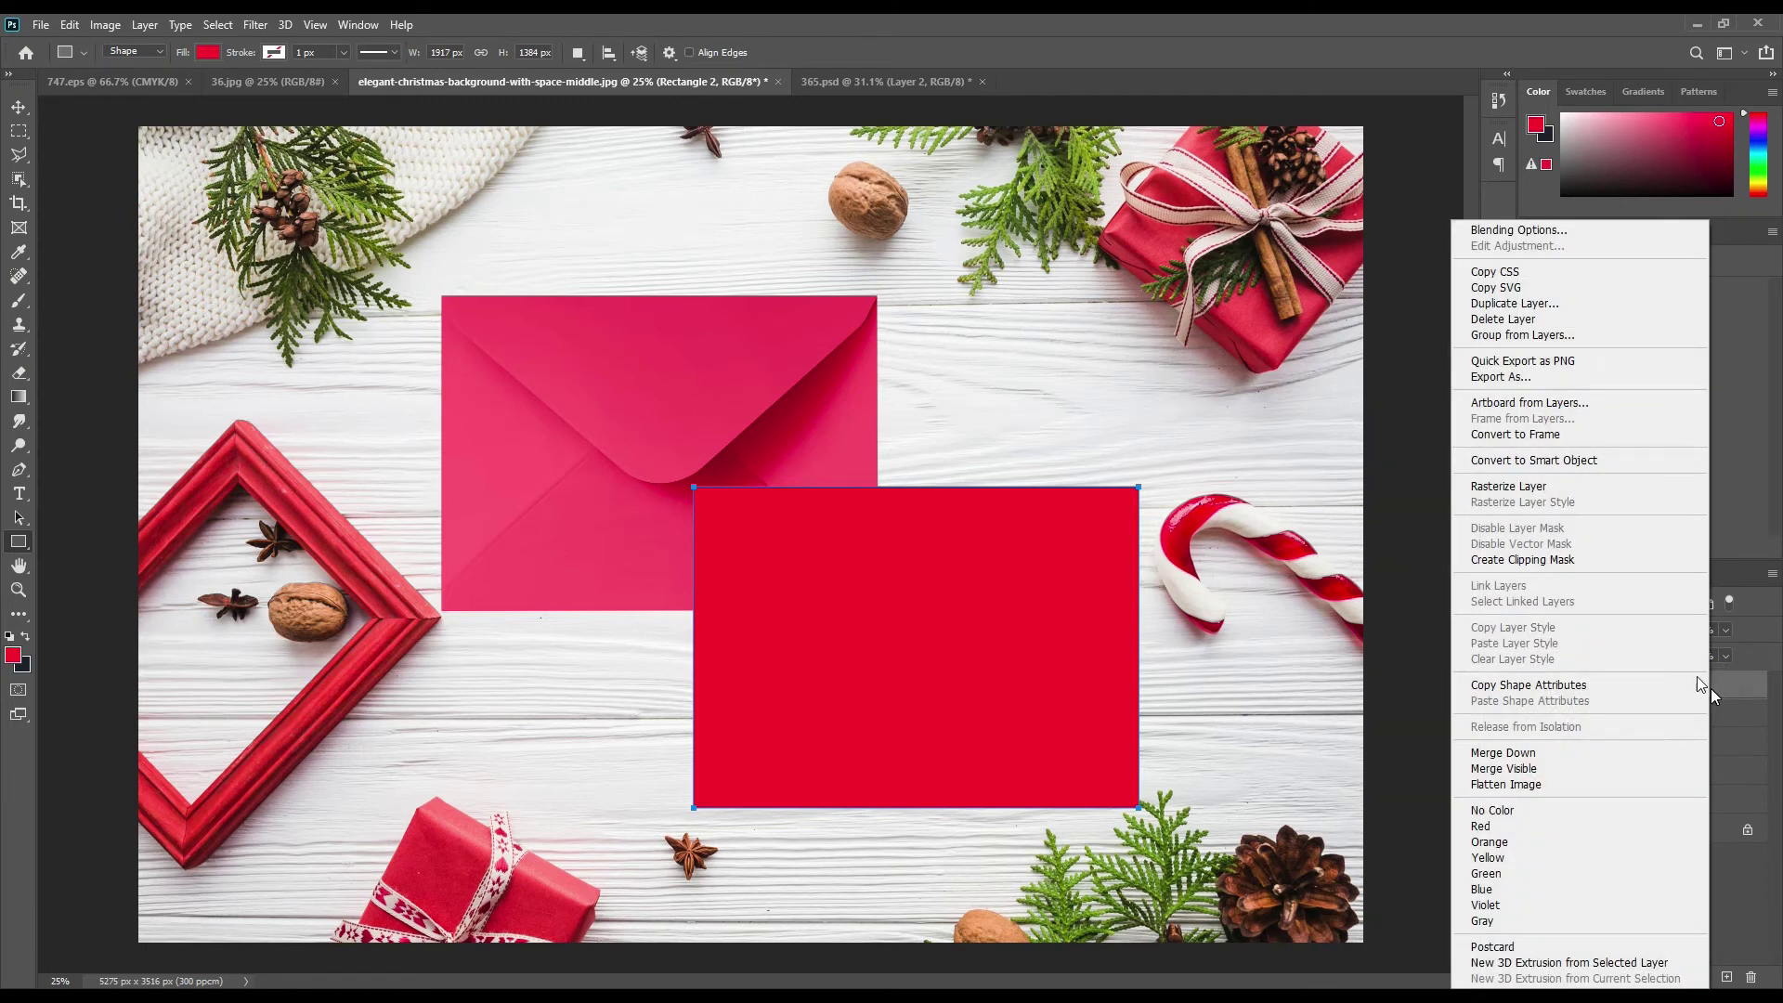
left_click(1575, 468)
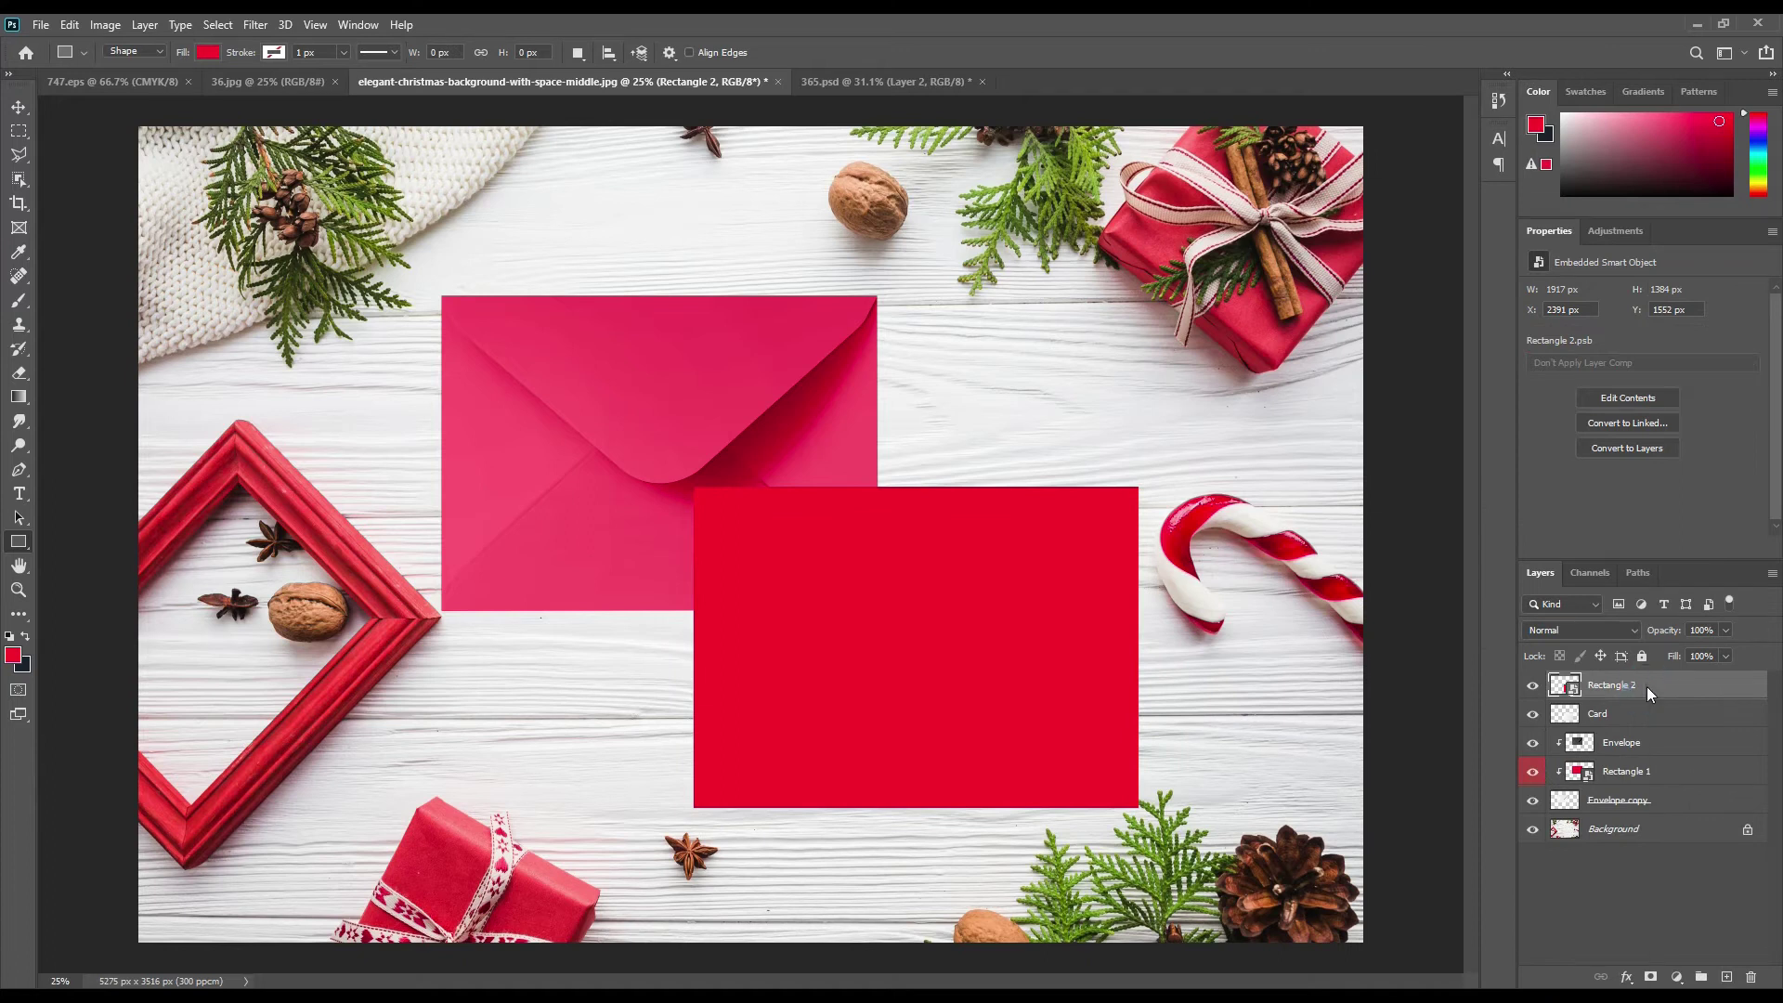
Step: Clip the Rectangle 2 Smart Object to the Card layer with a clipping mask
right_click(1647, 688)
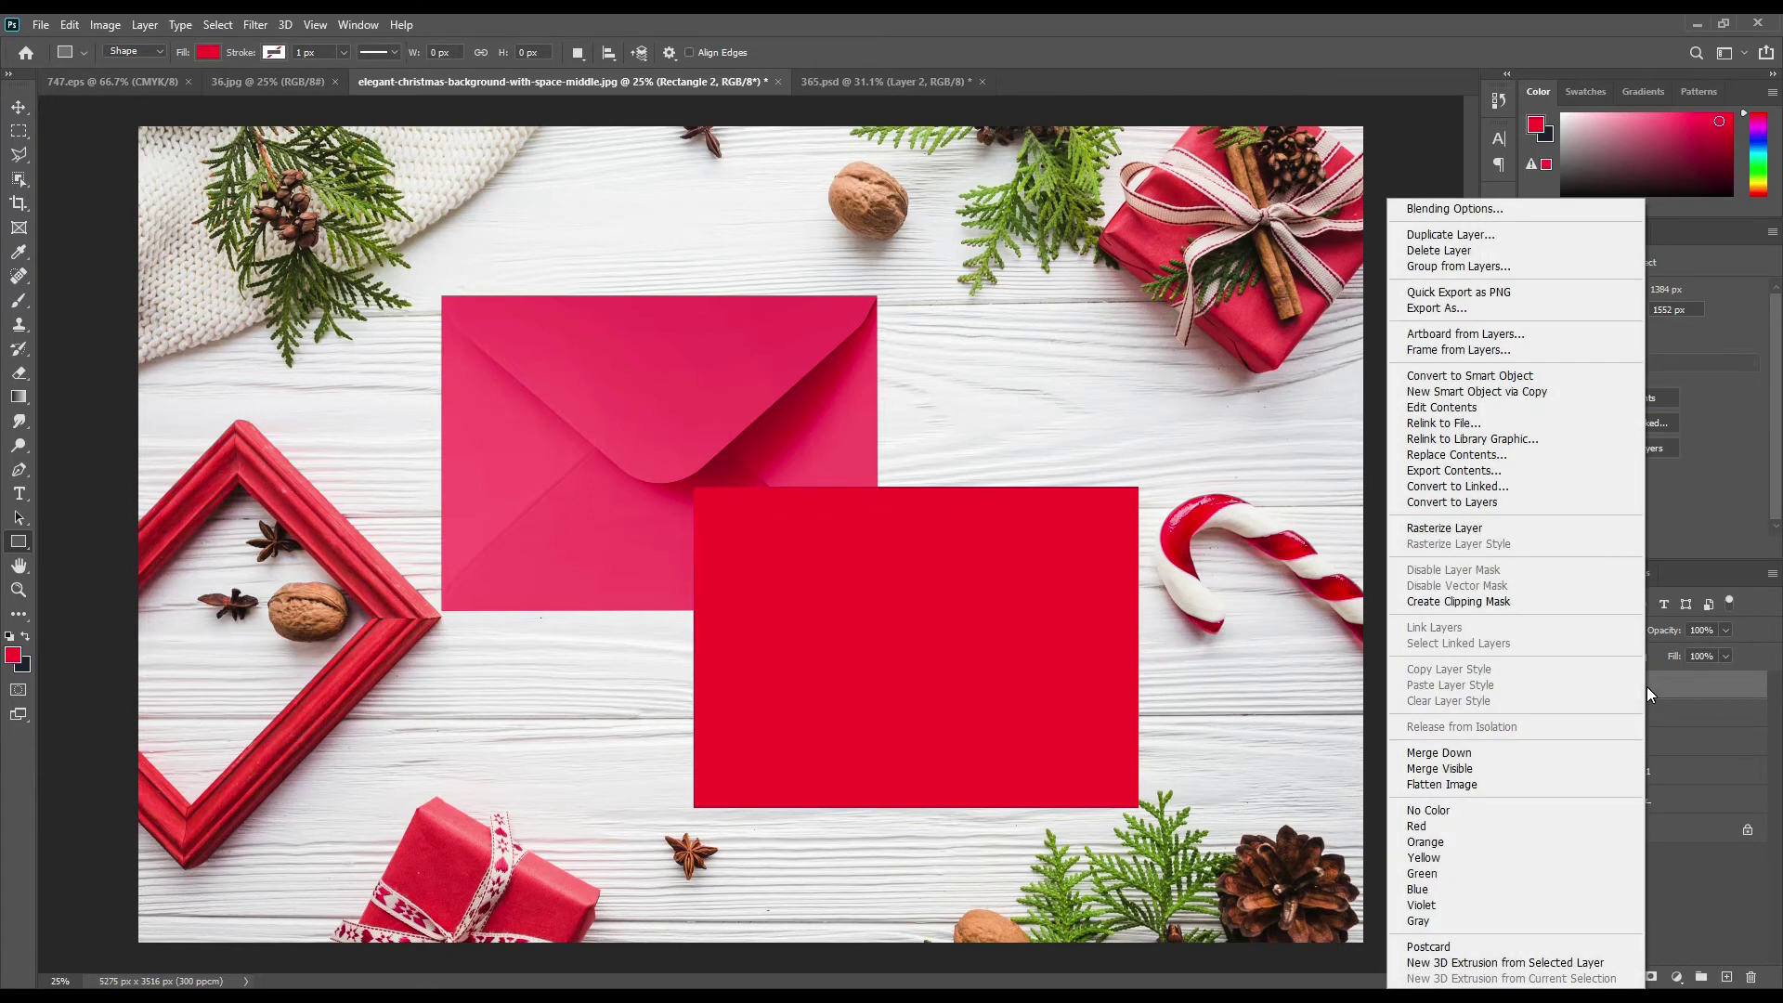
left_click(1497, 602)
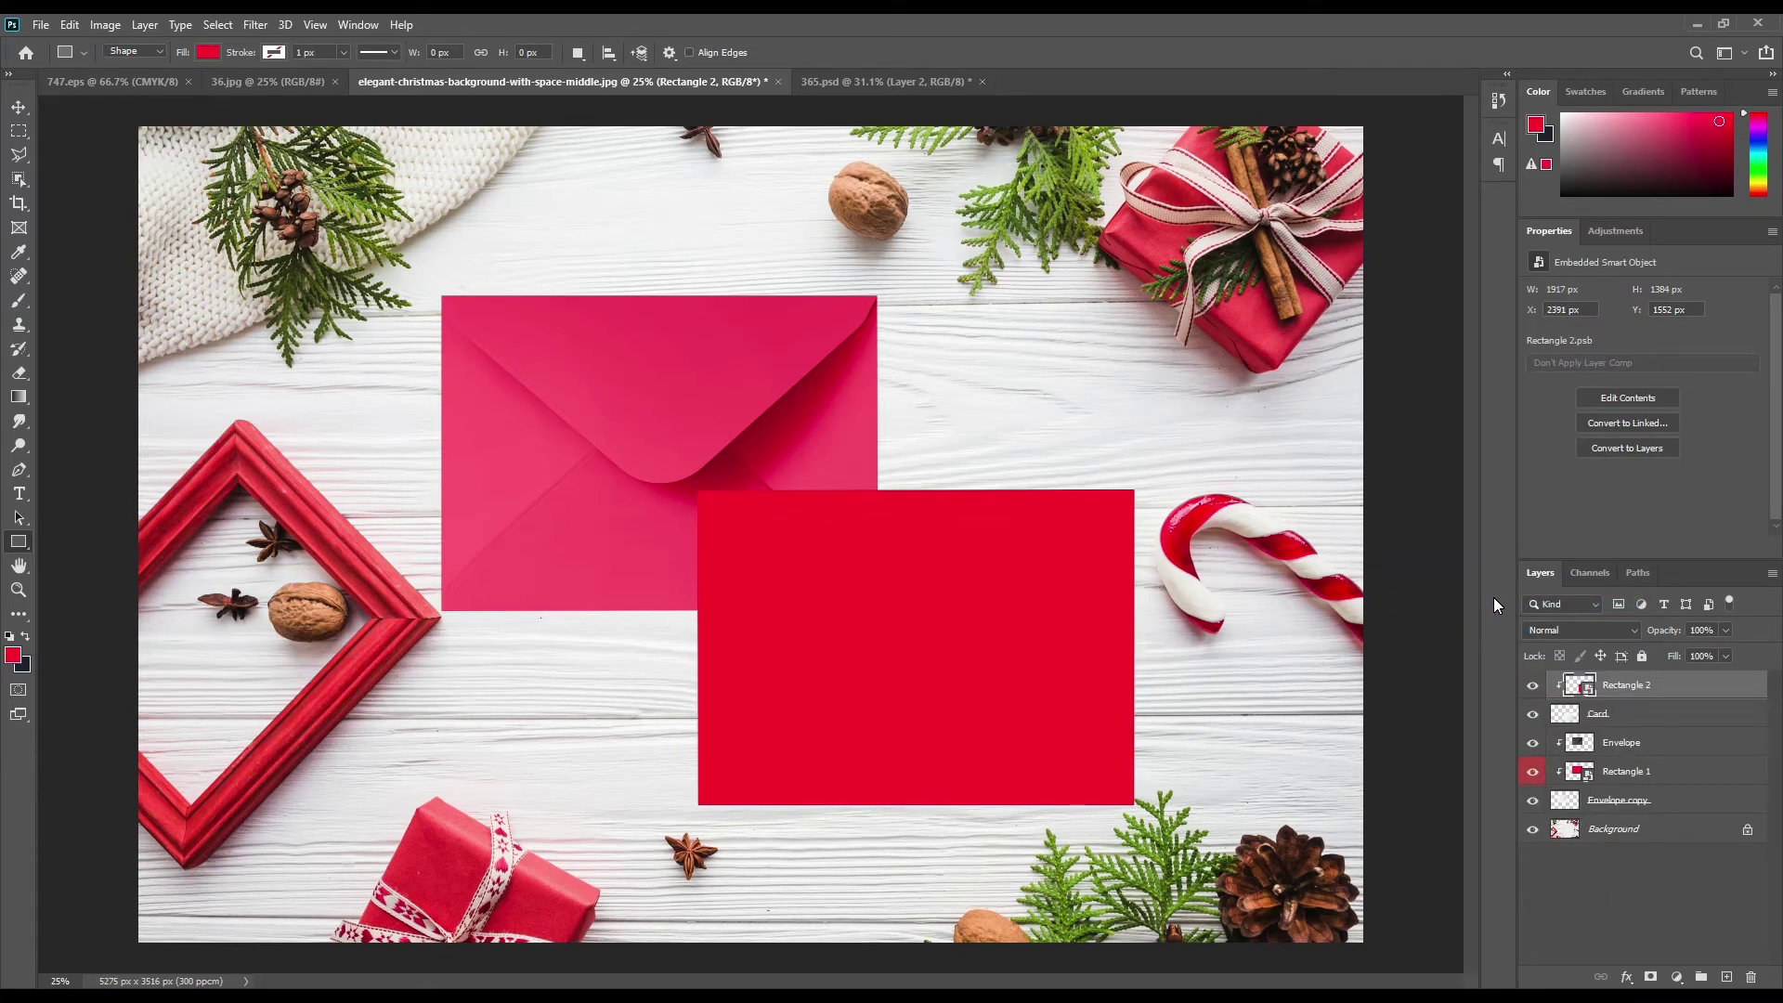
left_click(1656, 686)
left_click(1667, 689)
Step: Duplicate the Card layer and move the original Card layer above the Rectangle 2 Smart Object
left_click(1659, 711)
key("ctrl+j")
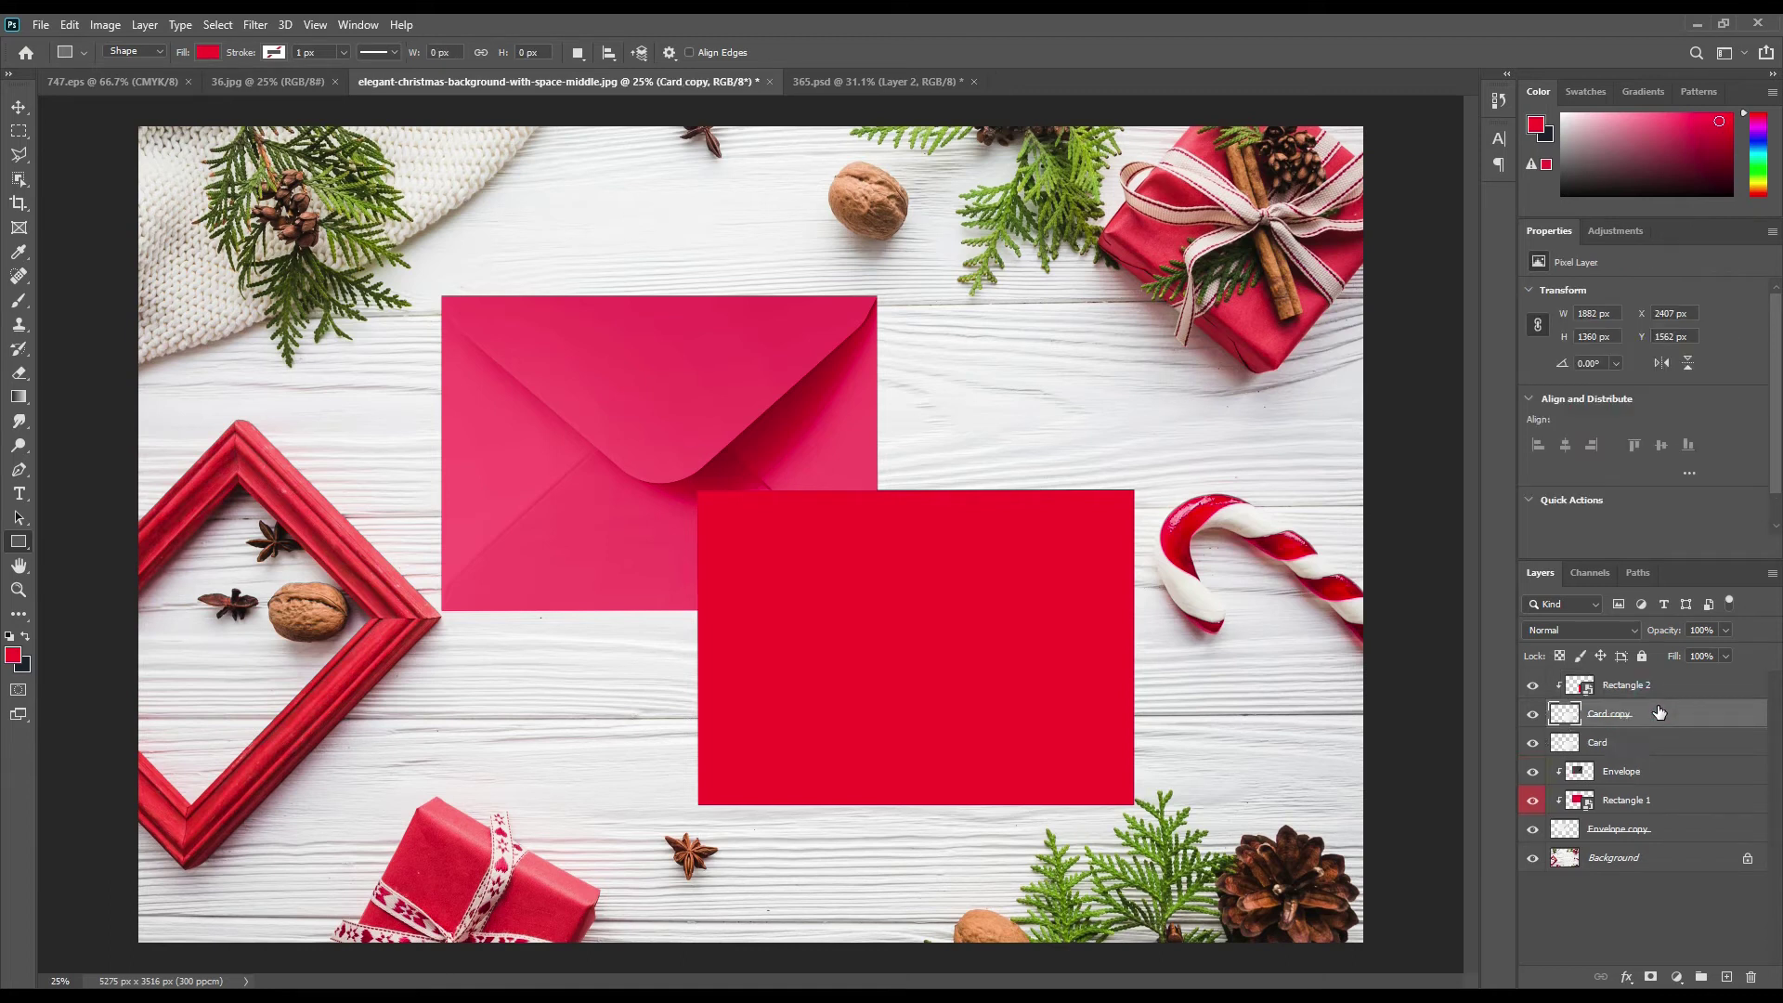
left_click_drag(1597, 756, 1645, 677)
Step: Clip the upper Card layer with a clipping mask and set its blend mode to Screen
right_click(1644, 692)
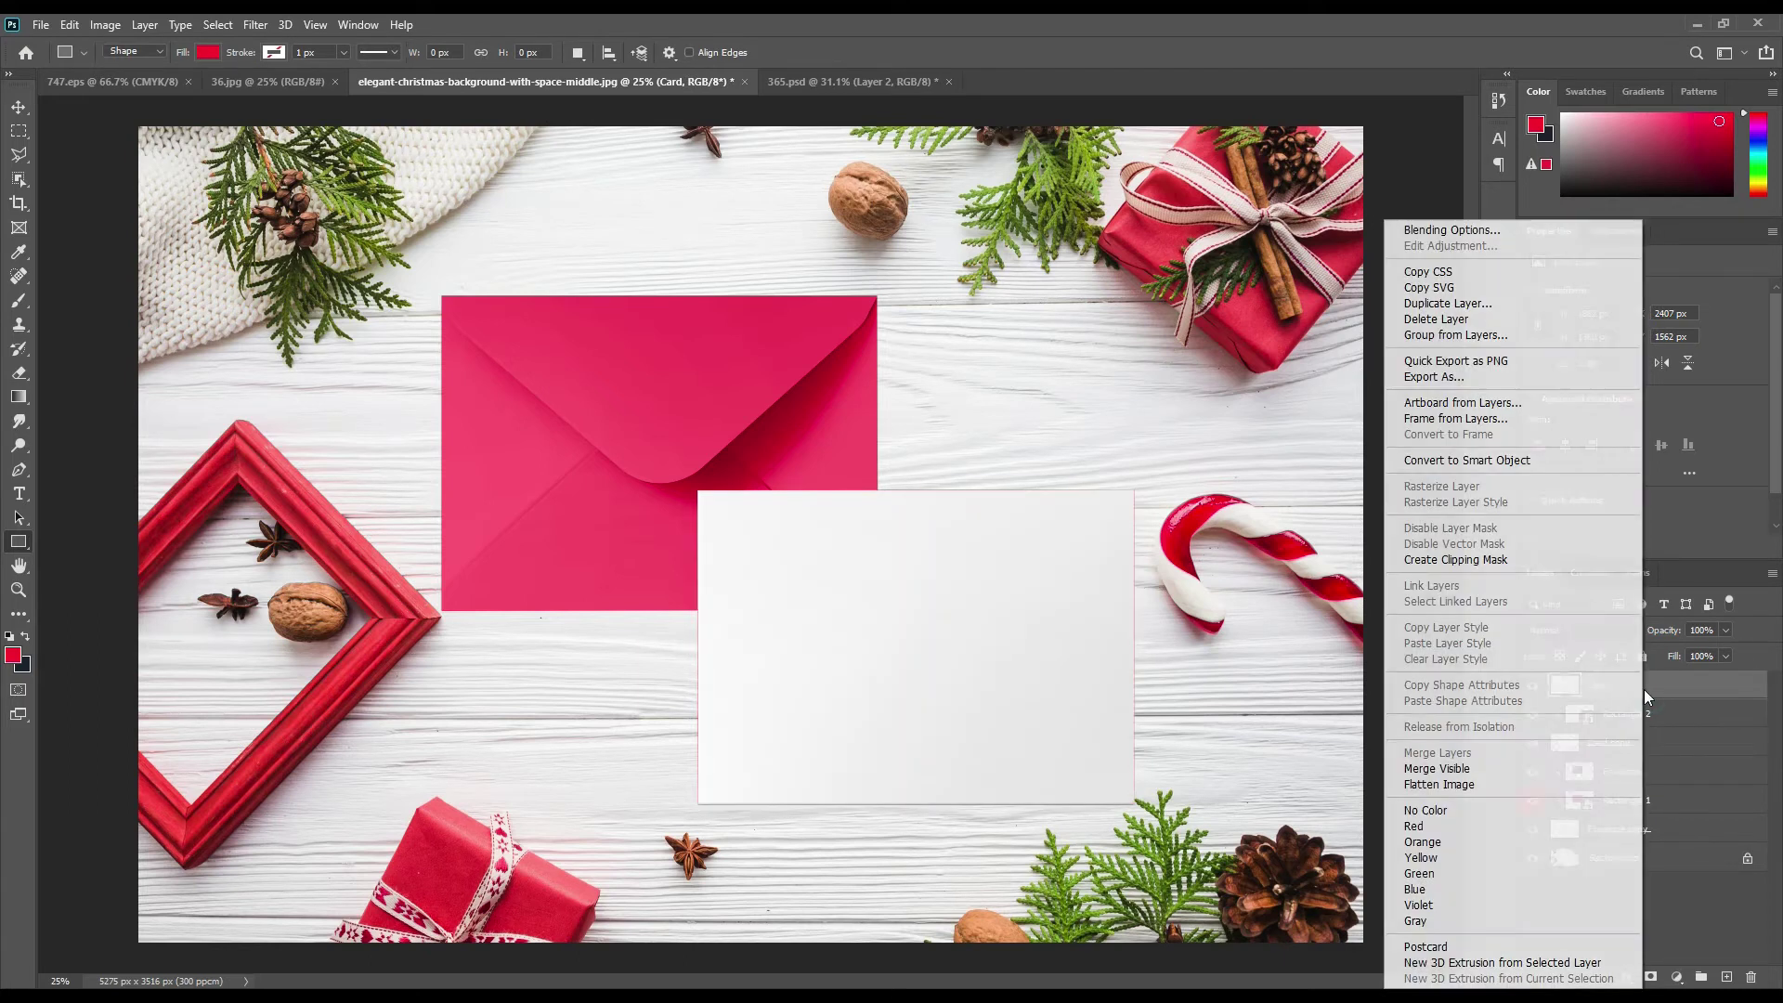
left_click(1505, 560)
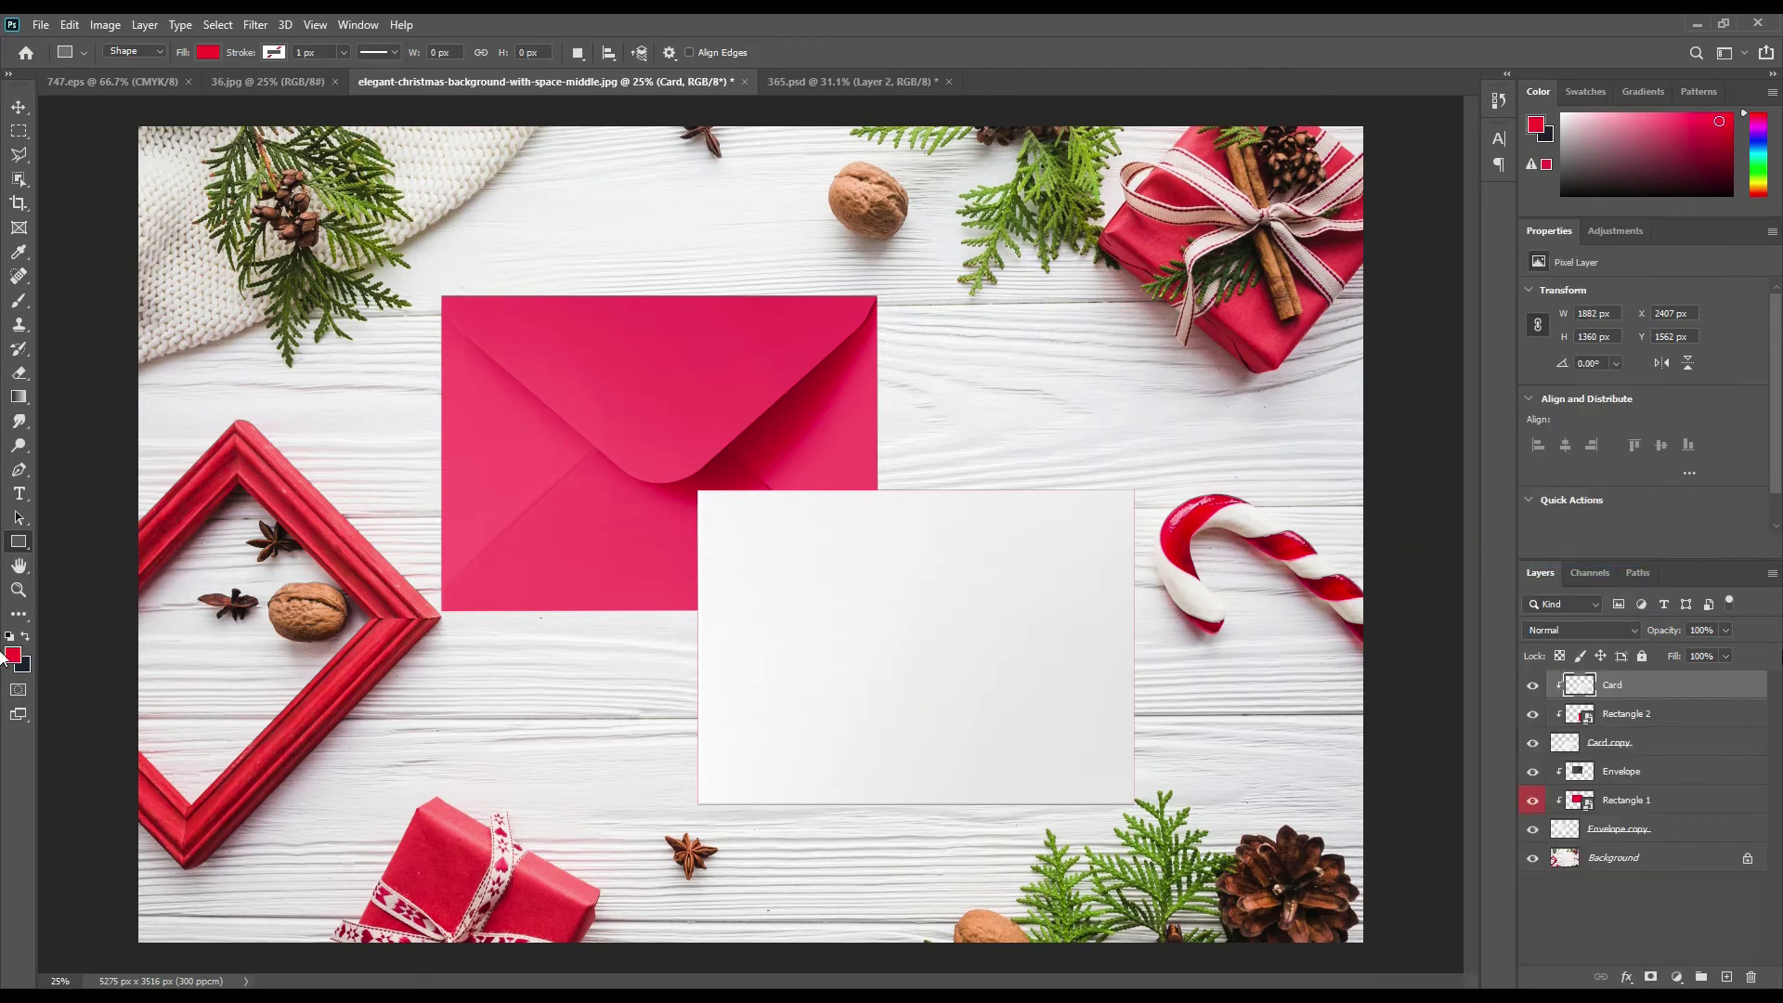
left_click(1605, 628)
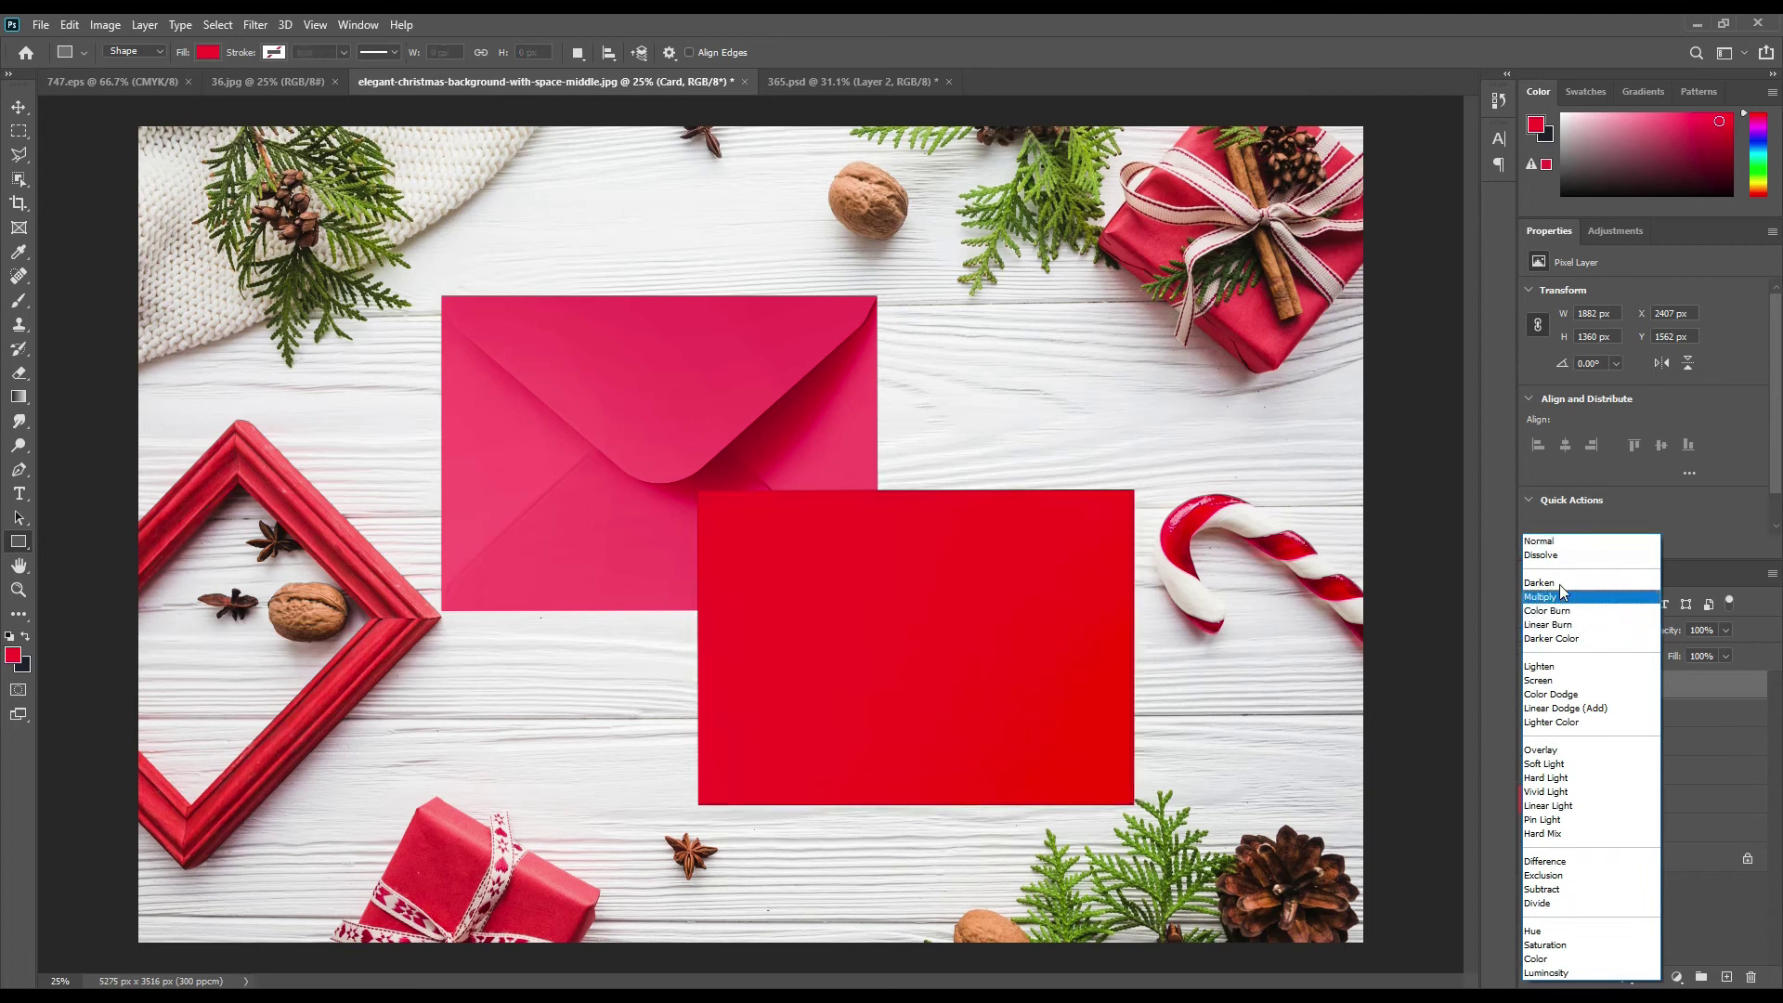
left_click(1553, 681)
left_click(1688, 685)
Step: Apply a Levels adjustment to the clipped Card layer with input black level 211 and output white level 93
left_click(116, 26)
mouse_move(140, 72)
left_click(363, 91)
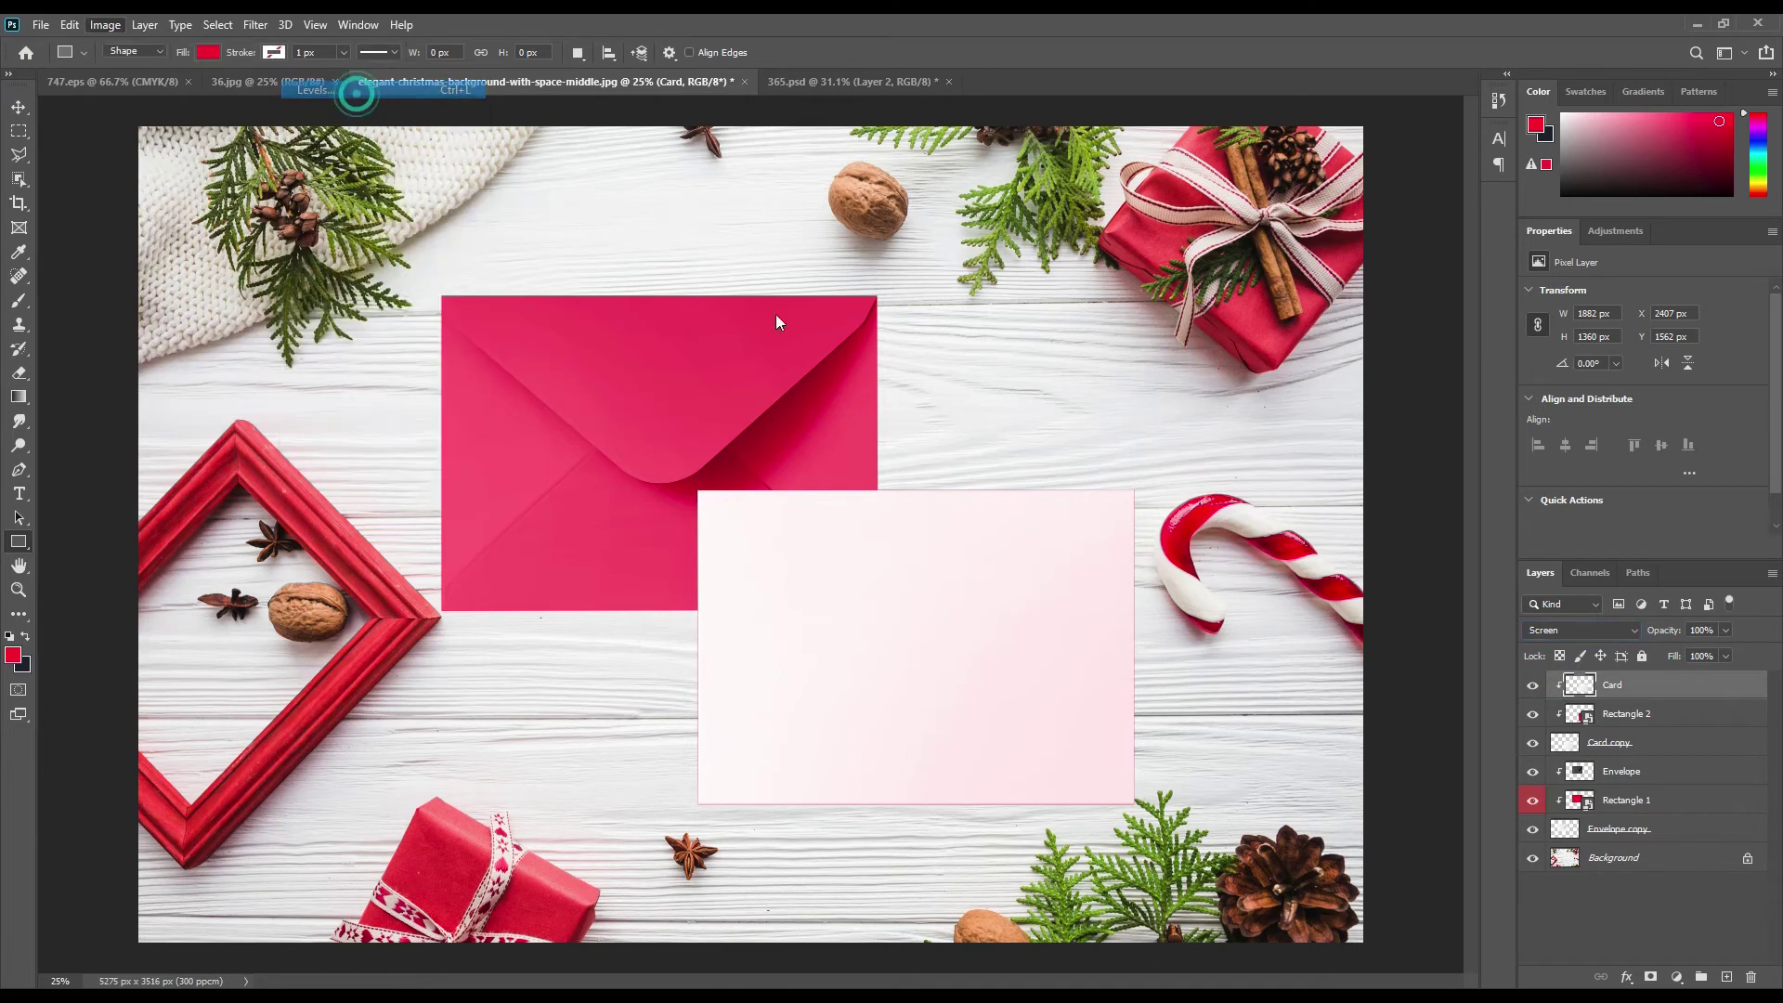
left_click_drag(1056, 412, 1248, 409)
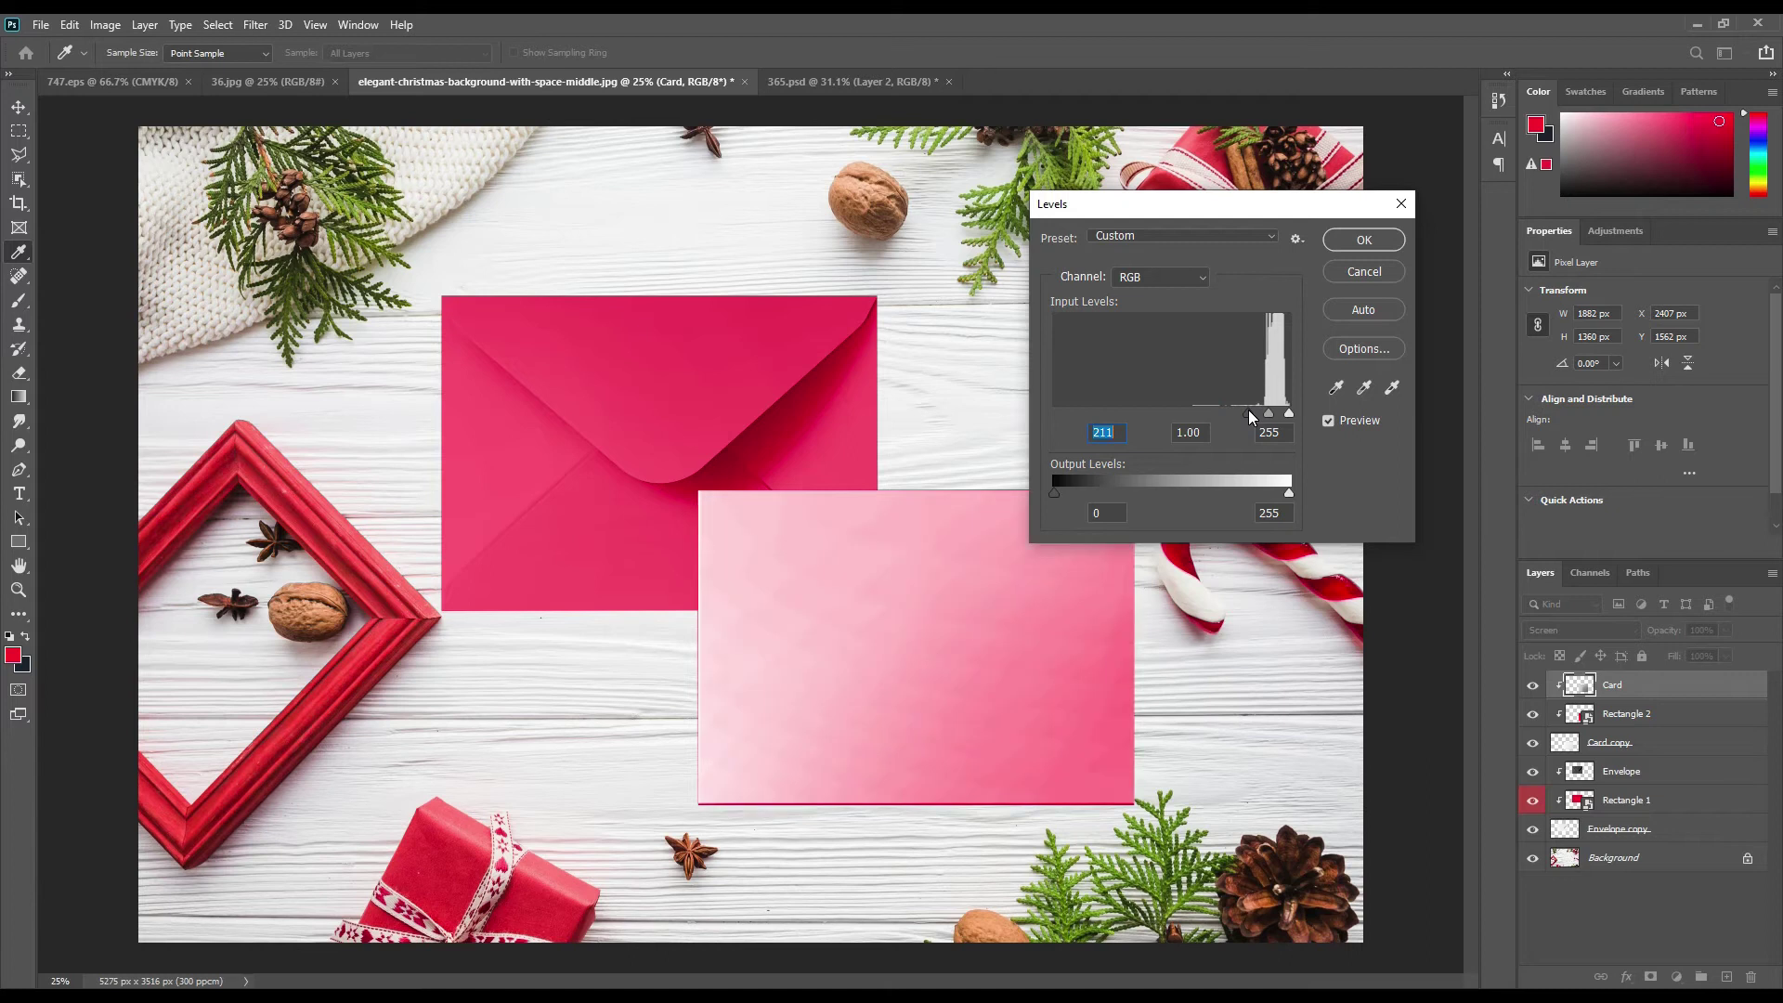
left_click_drag(1167, 499, 1140, 495)
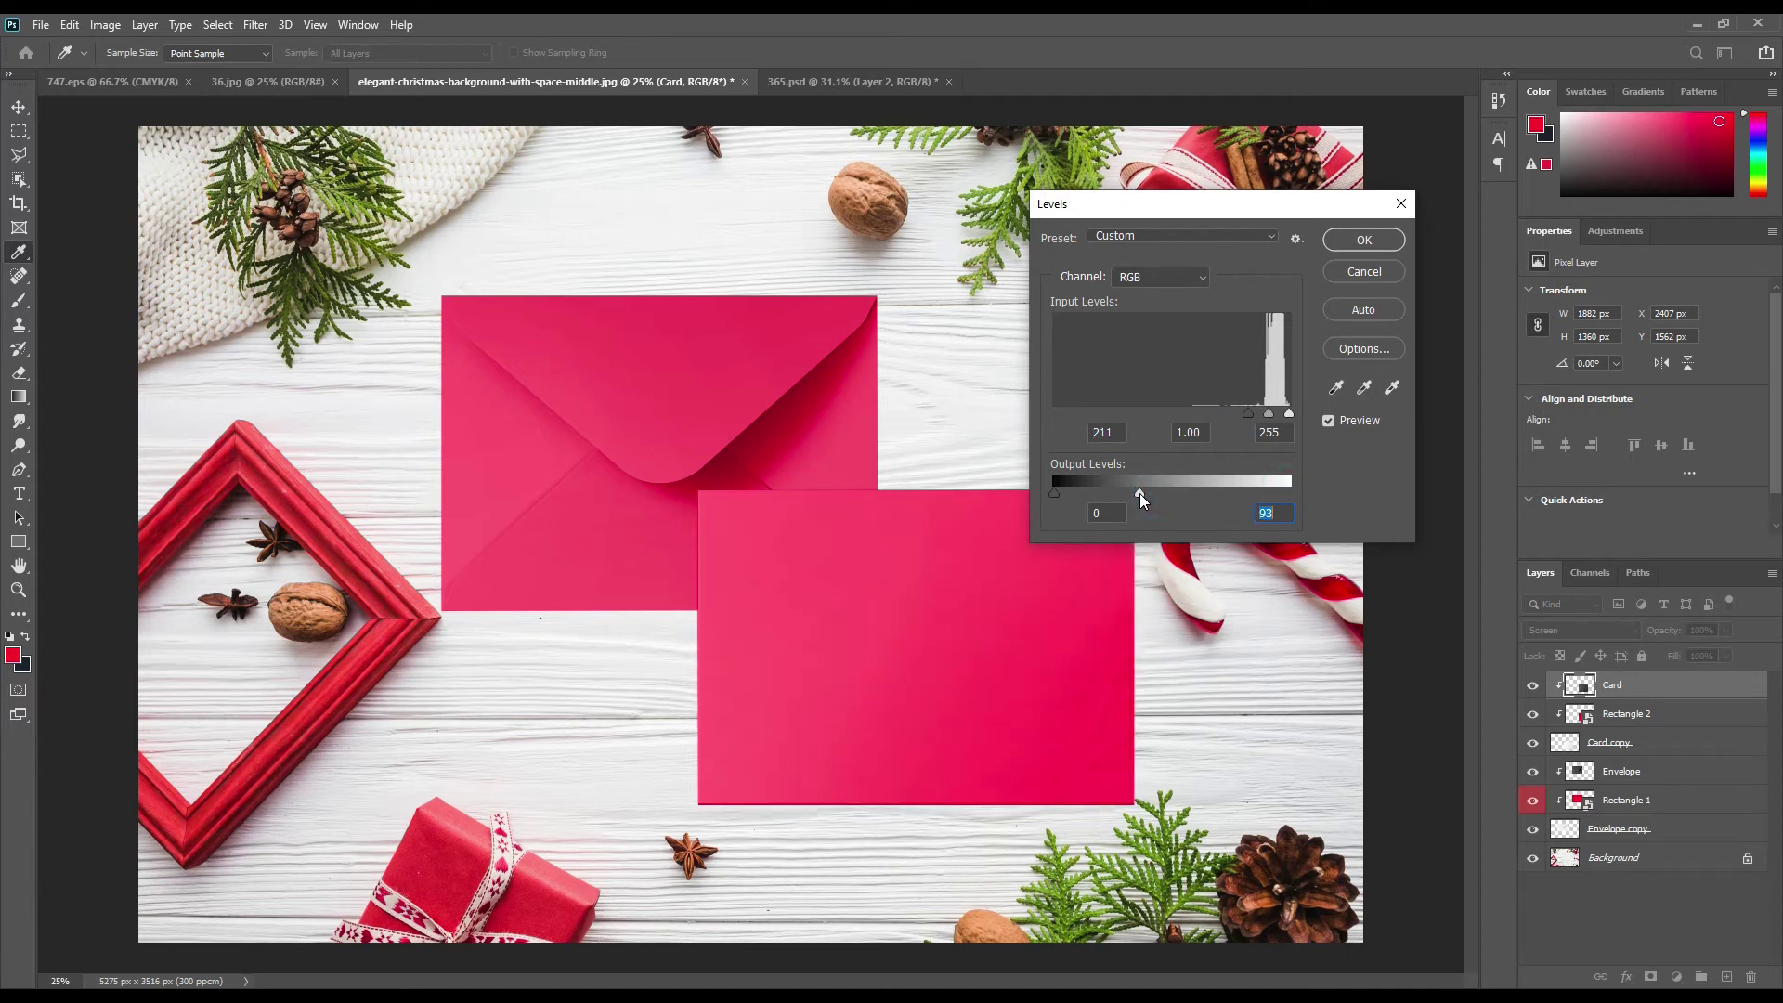
left_click(1363, 247)
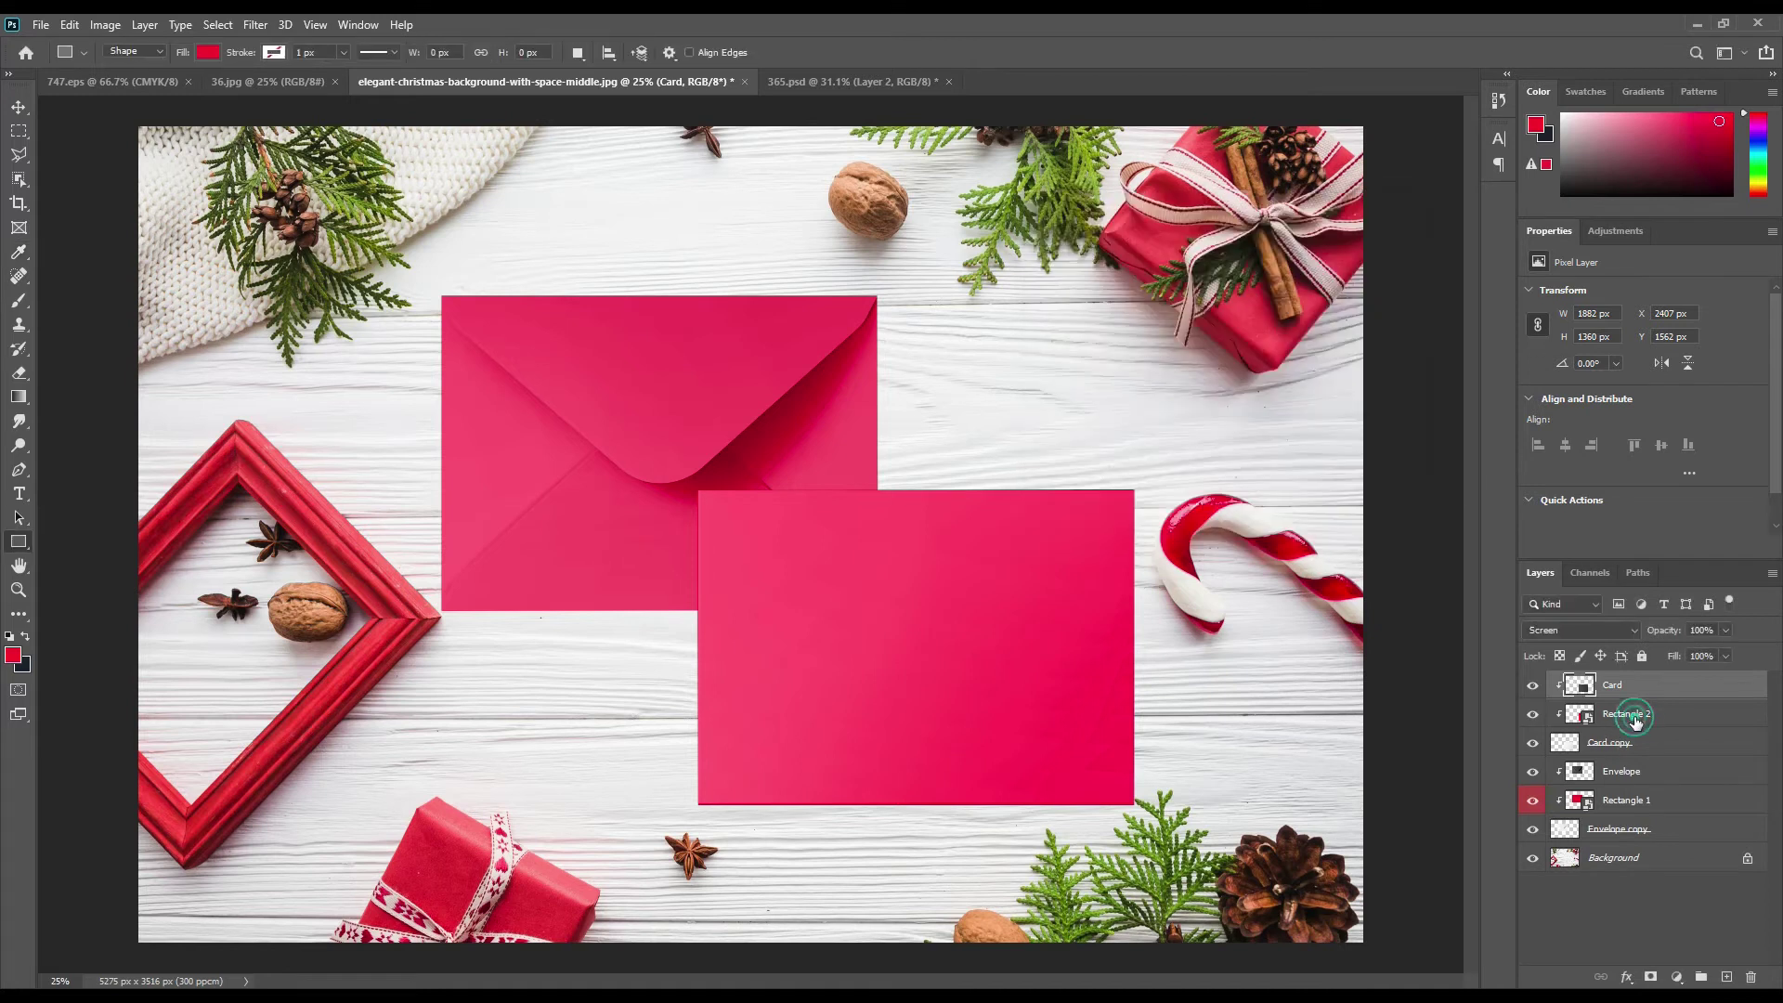
Step: Label the Rectangle 2 layer red and set its blend mode to Multiply
left_click(1635, 716)
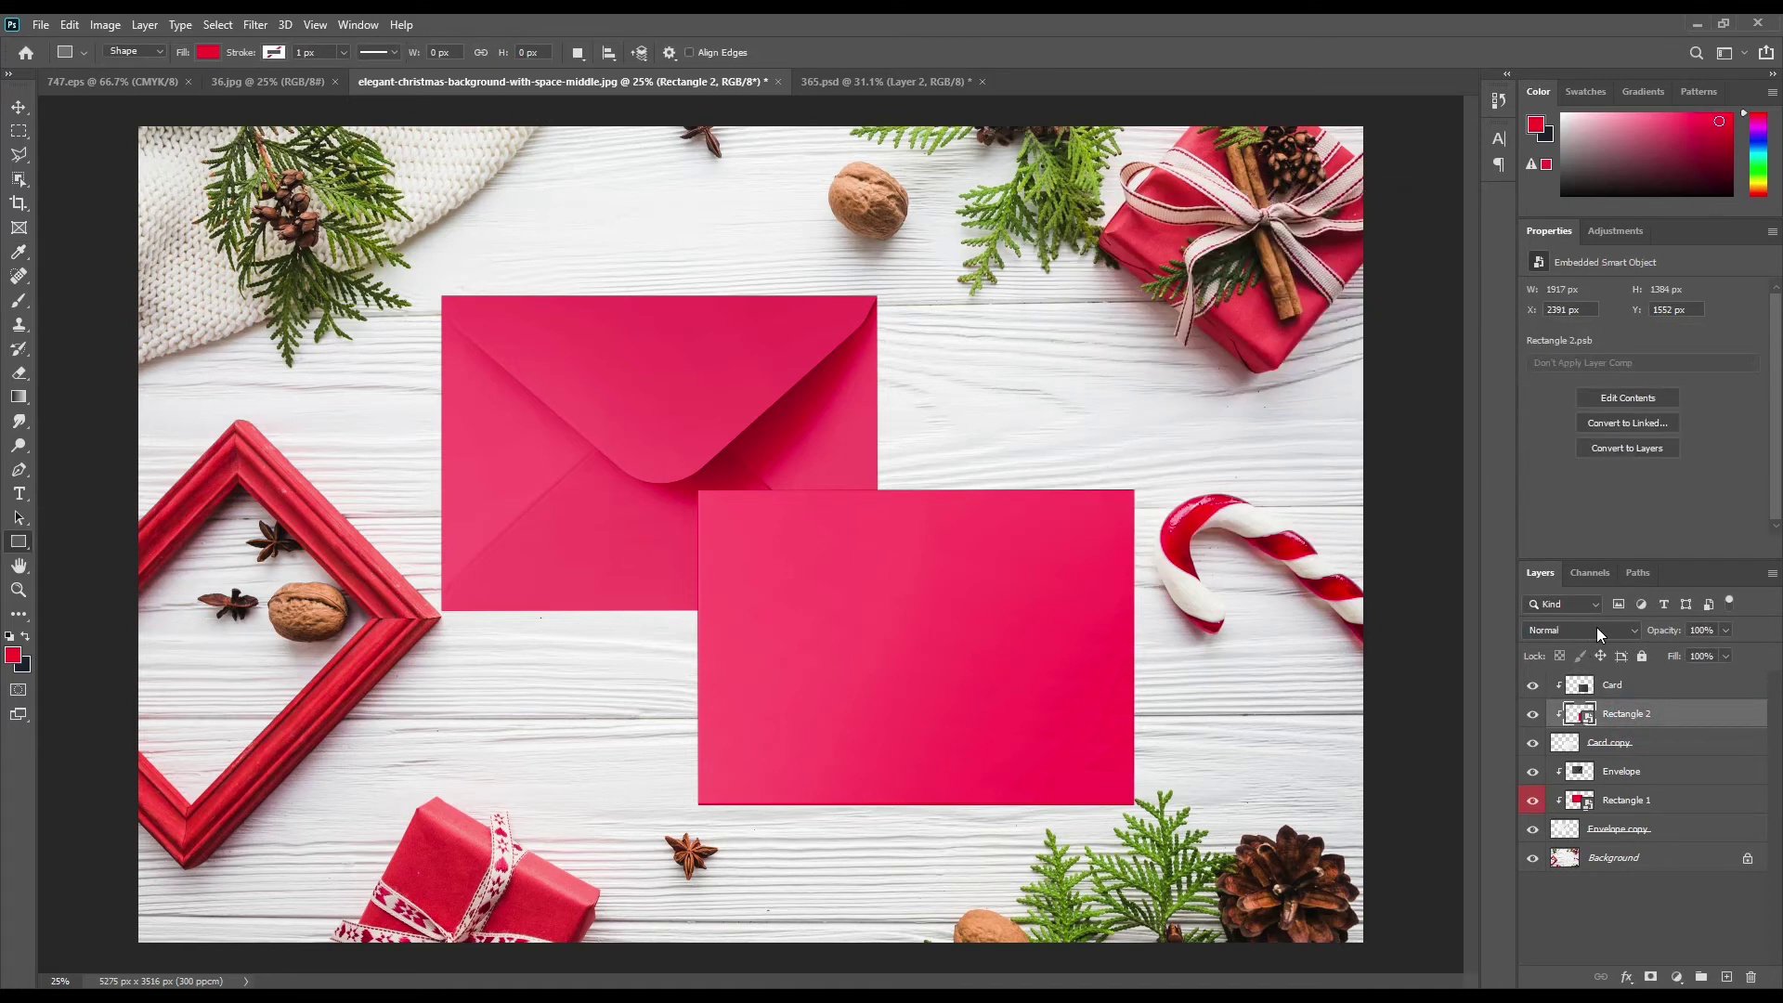
right_click(1630, 706)
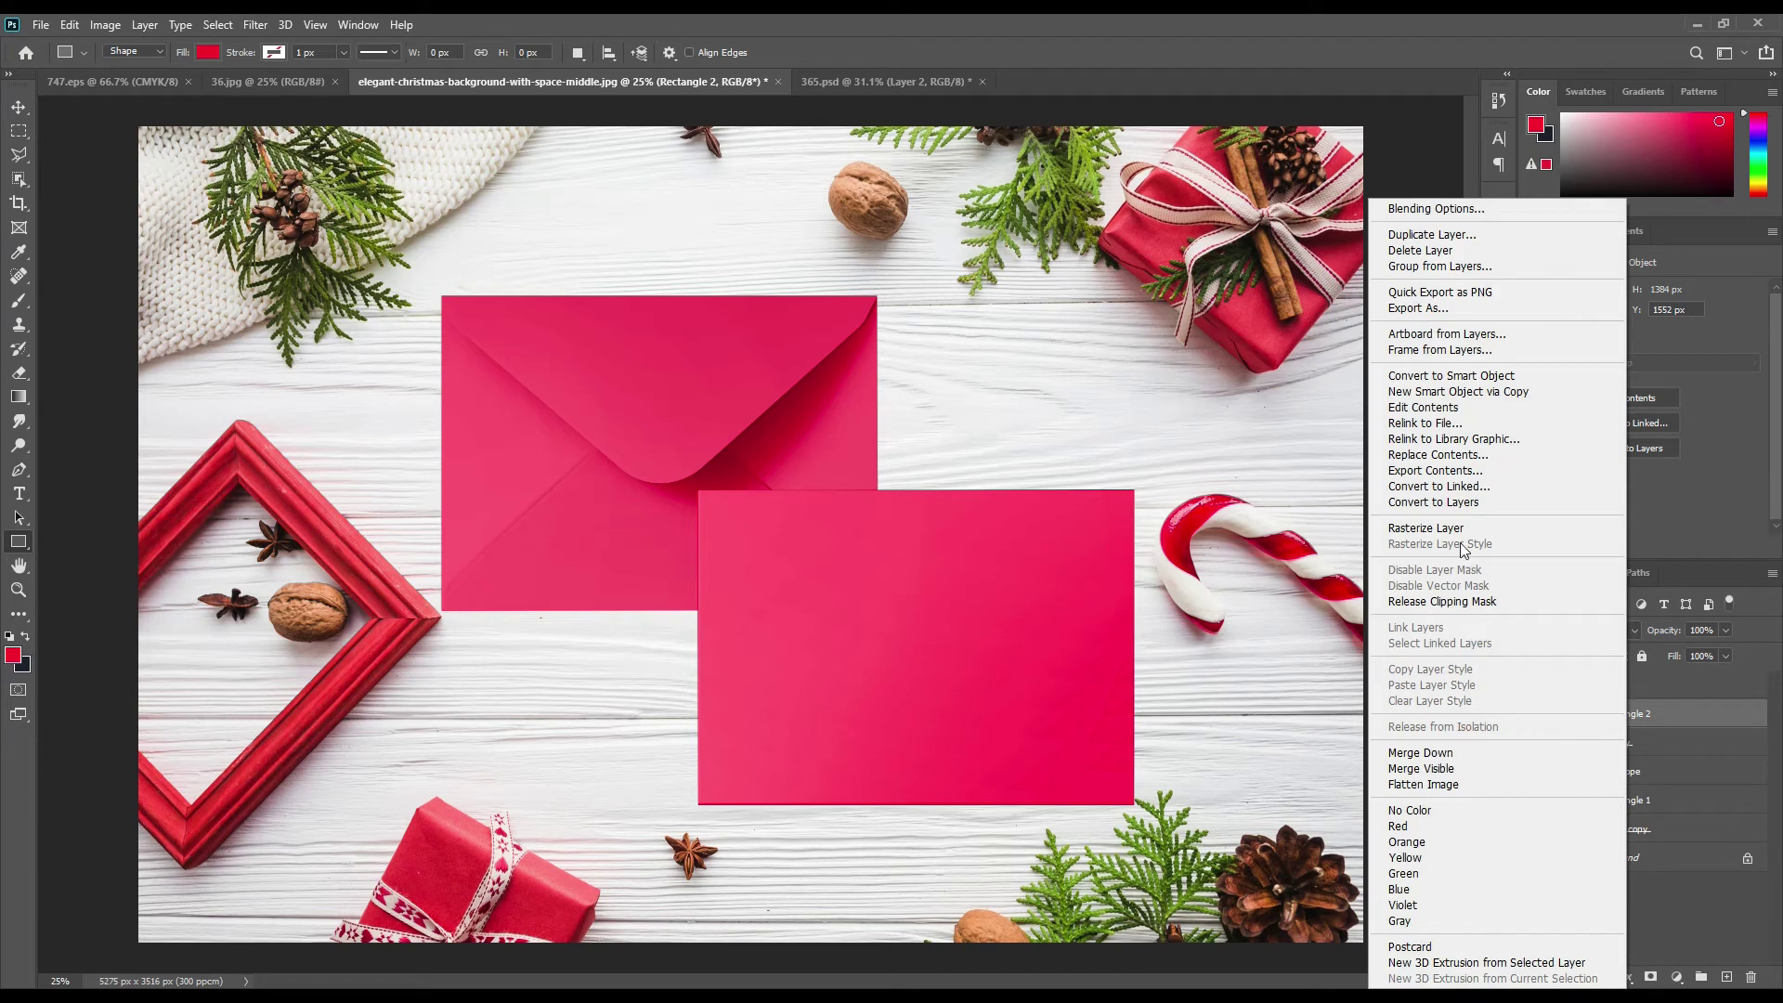
left_click(1401, 826)
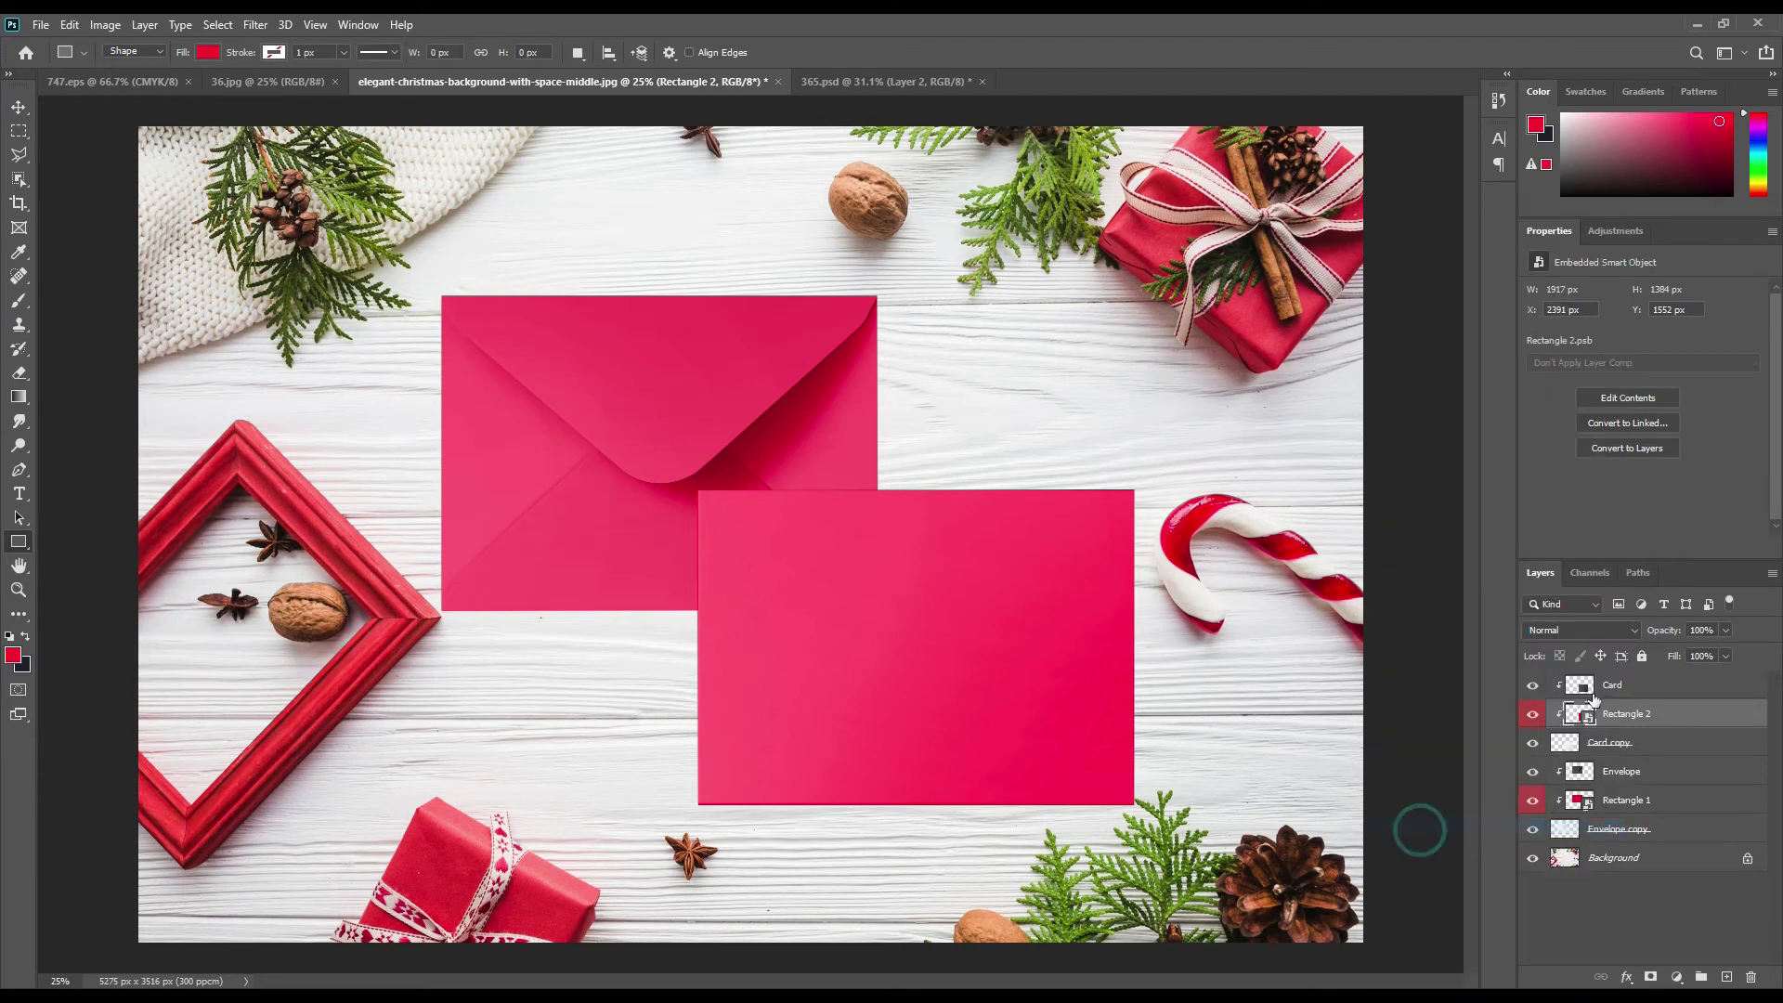
left_click(1605, 632)
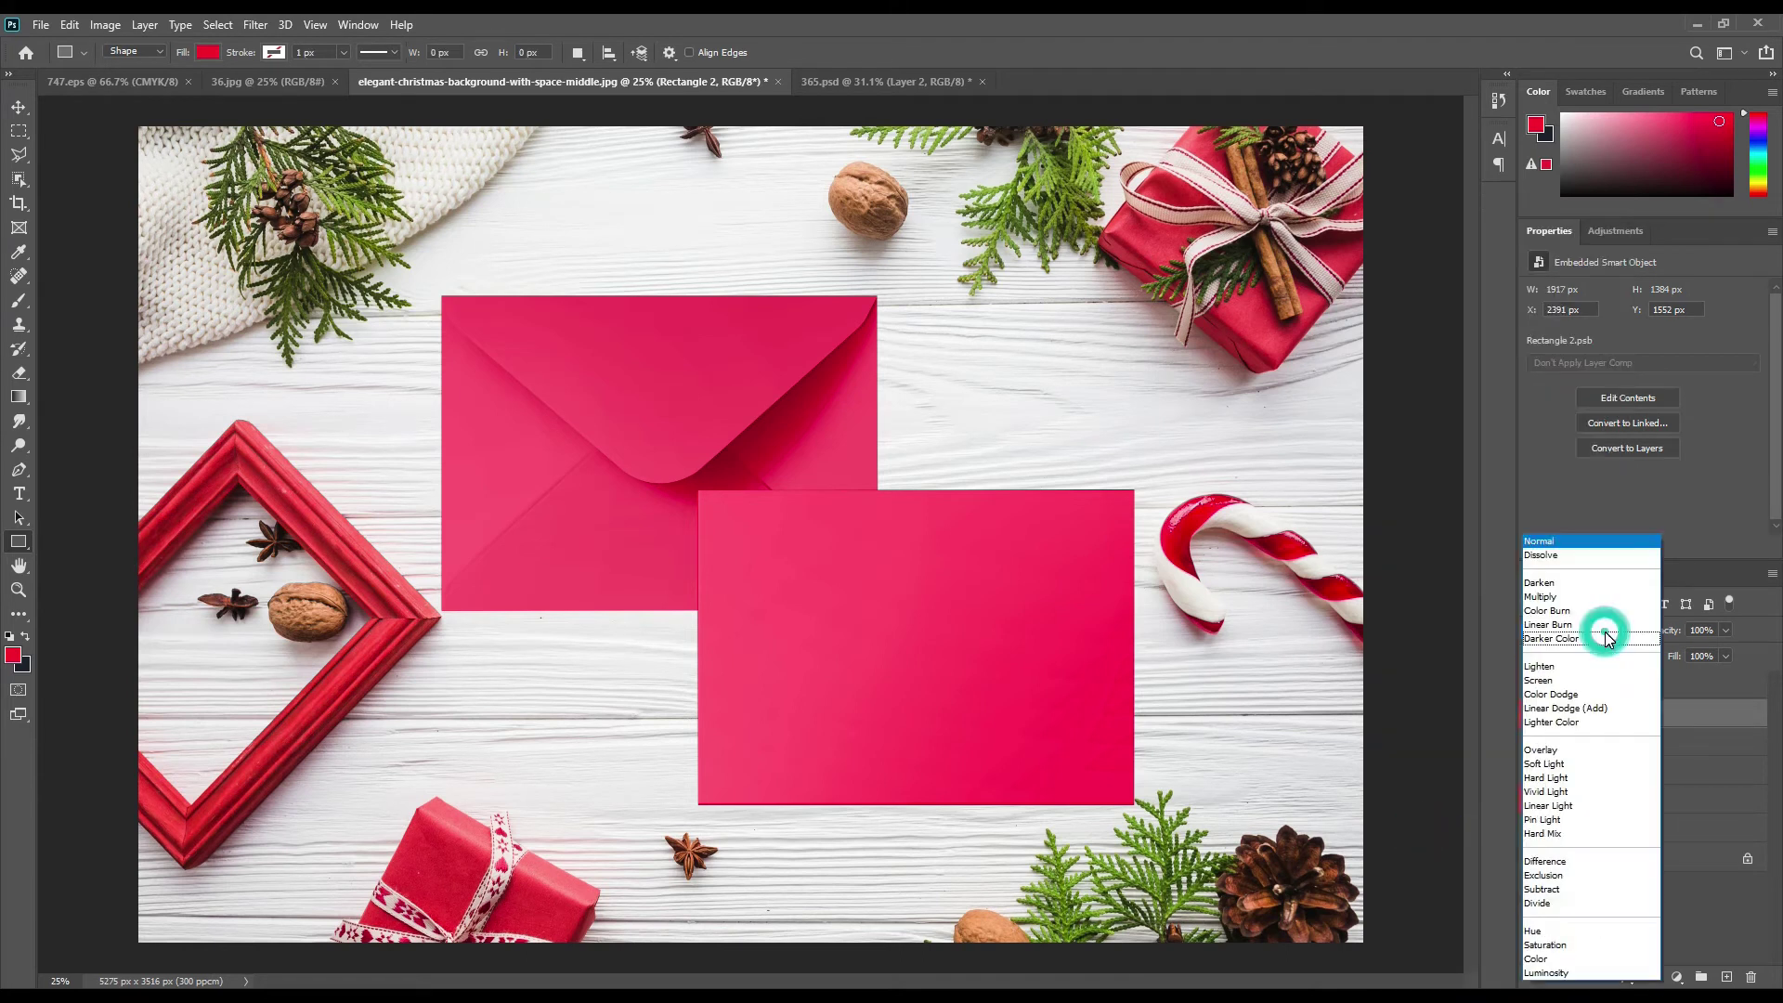
left_click(1561, 599)
left_click(1664, 721)
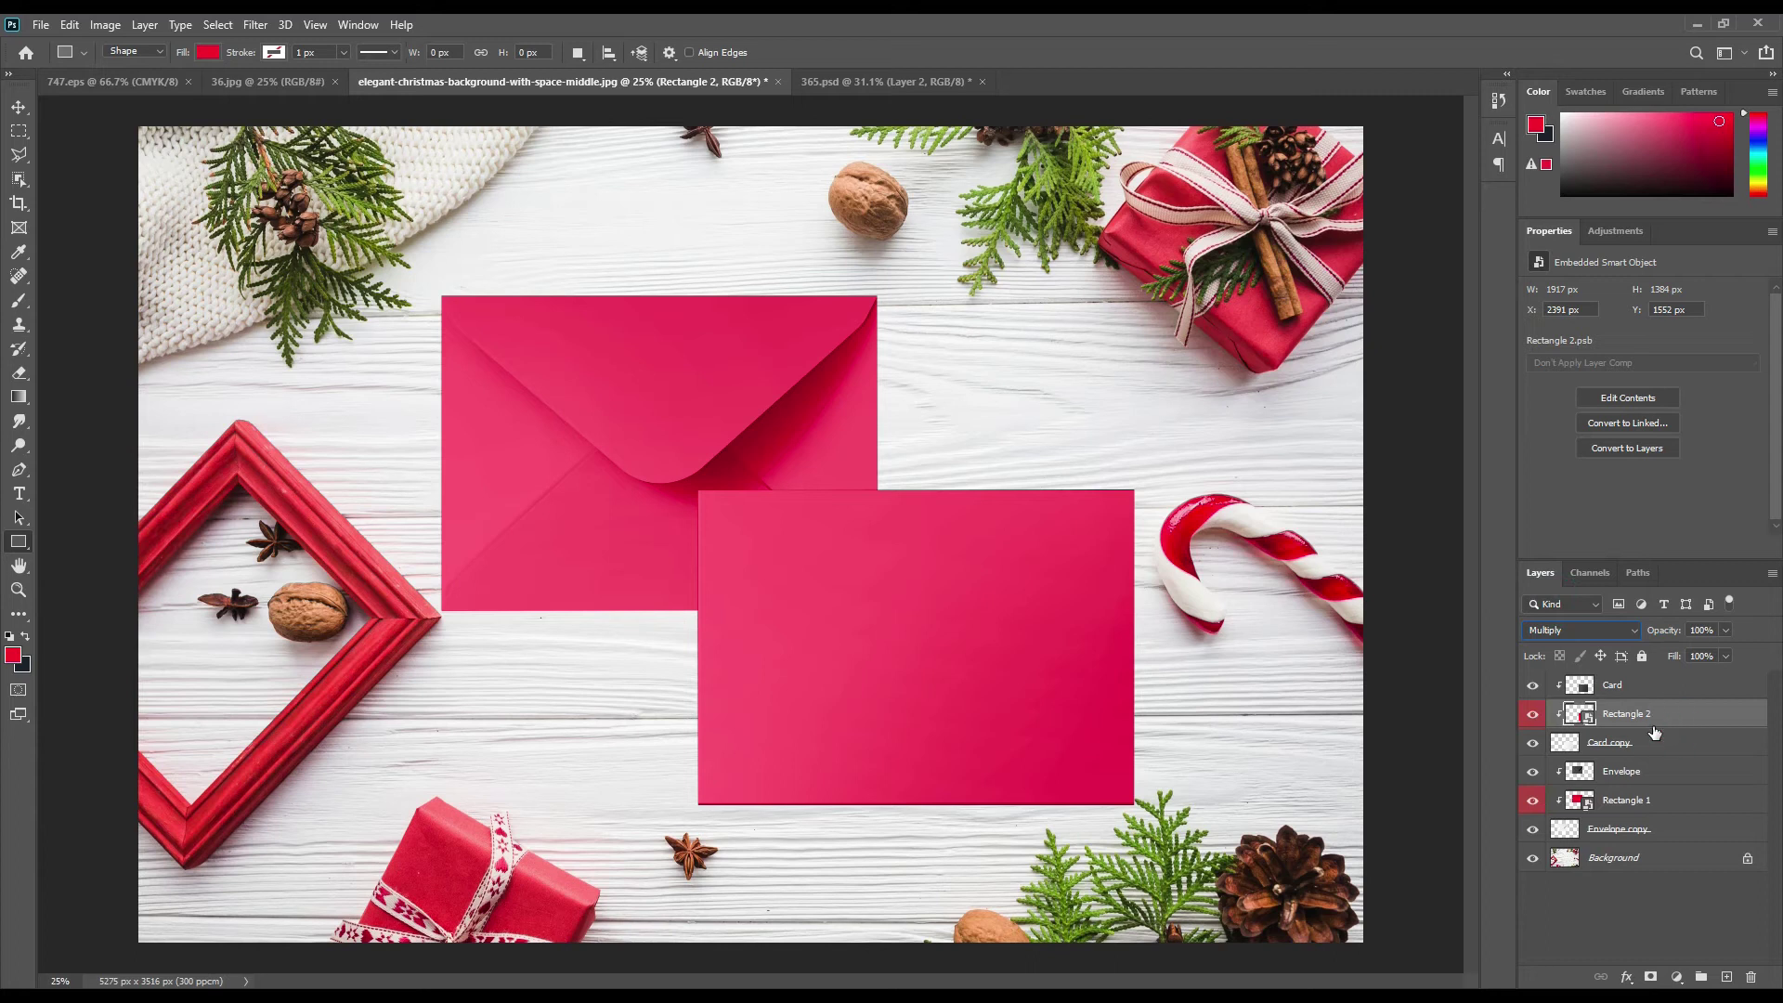
Step: Open the Rectangle 1 Smart Object contents and bring in the reindeer-and-trees pattern from 36.jpg
left_click(1625, 801)
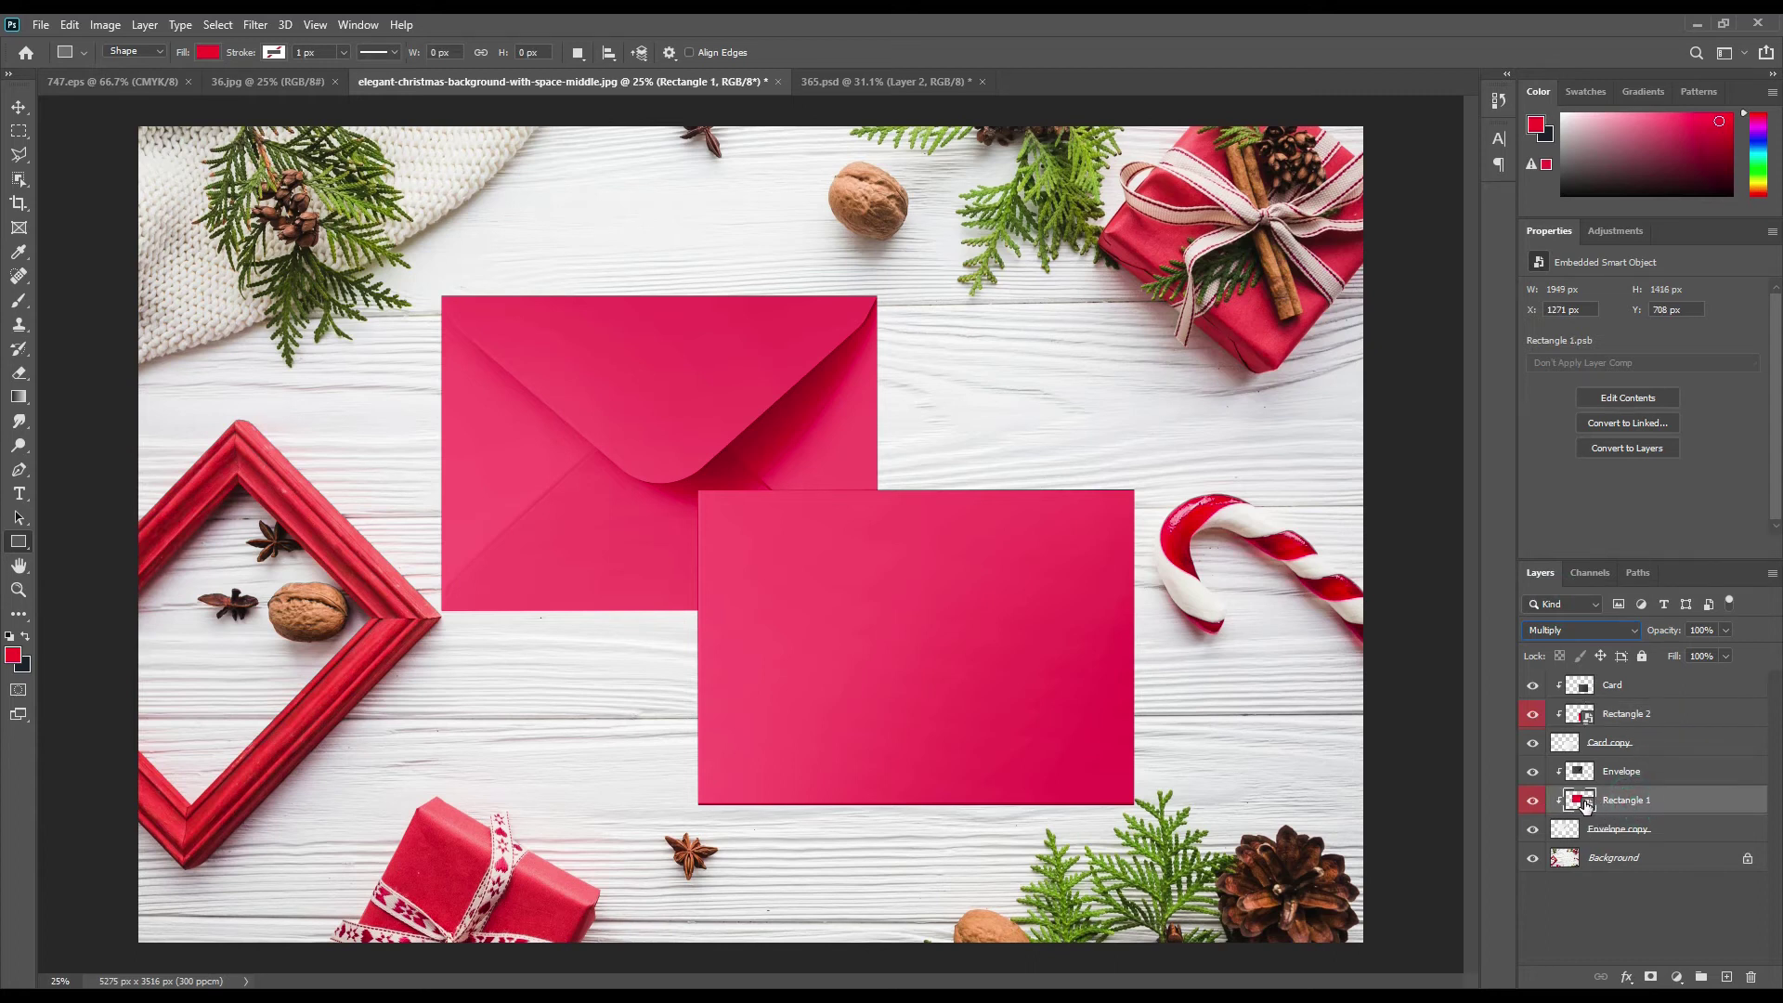
double_click(1586, 804)
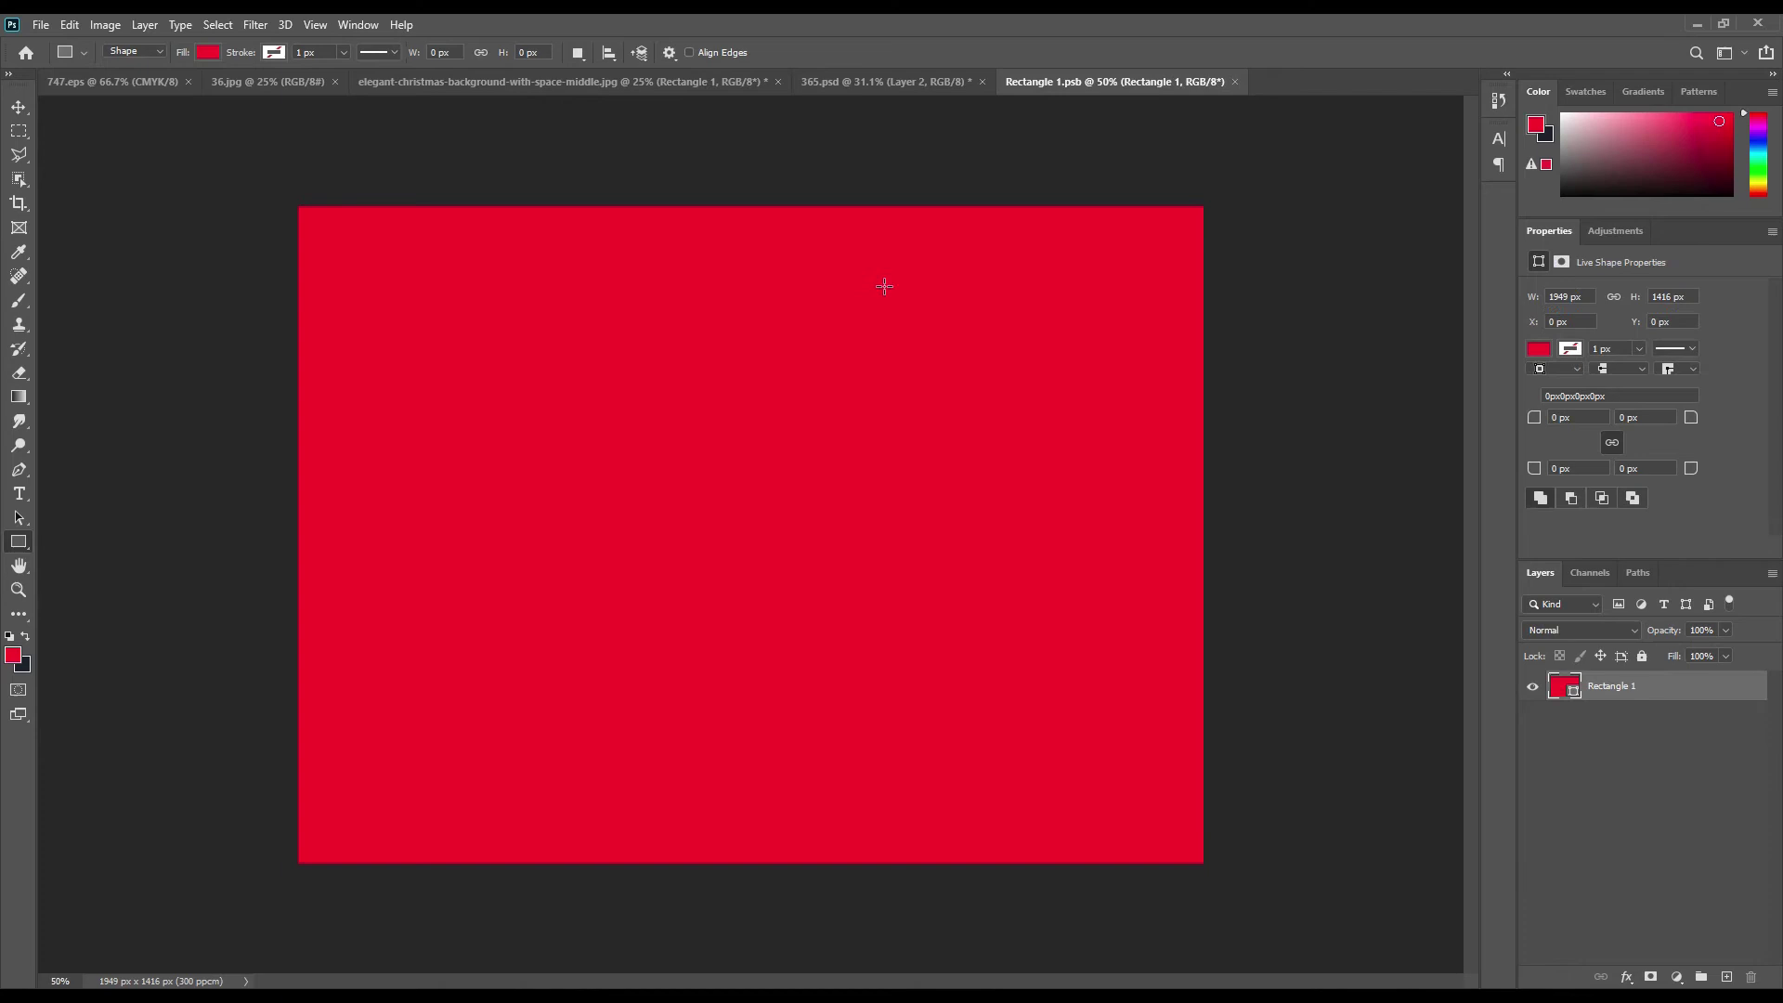
left_click(18, 107)
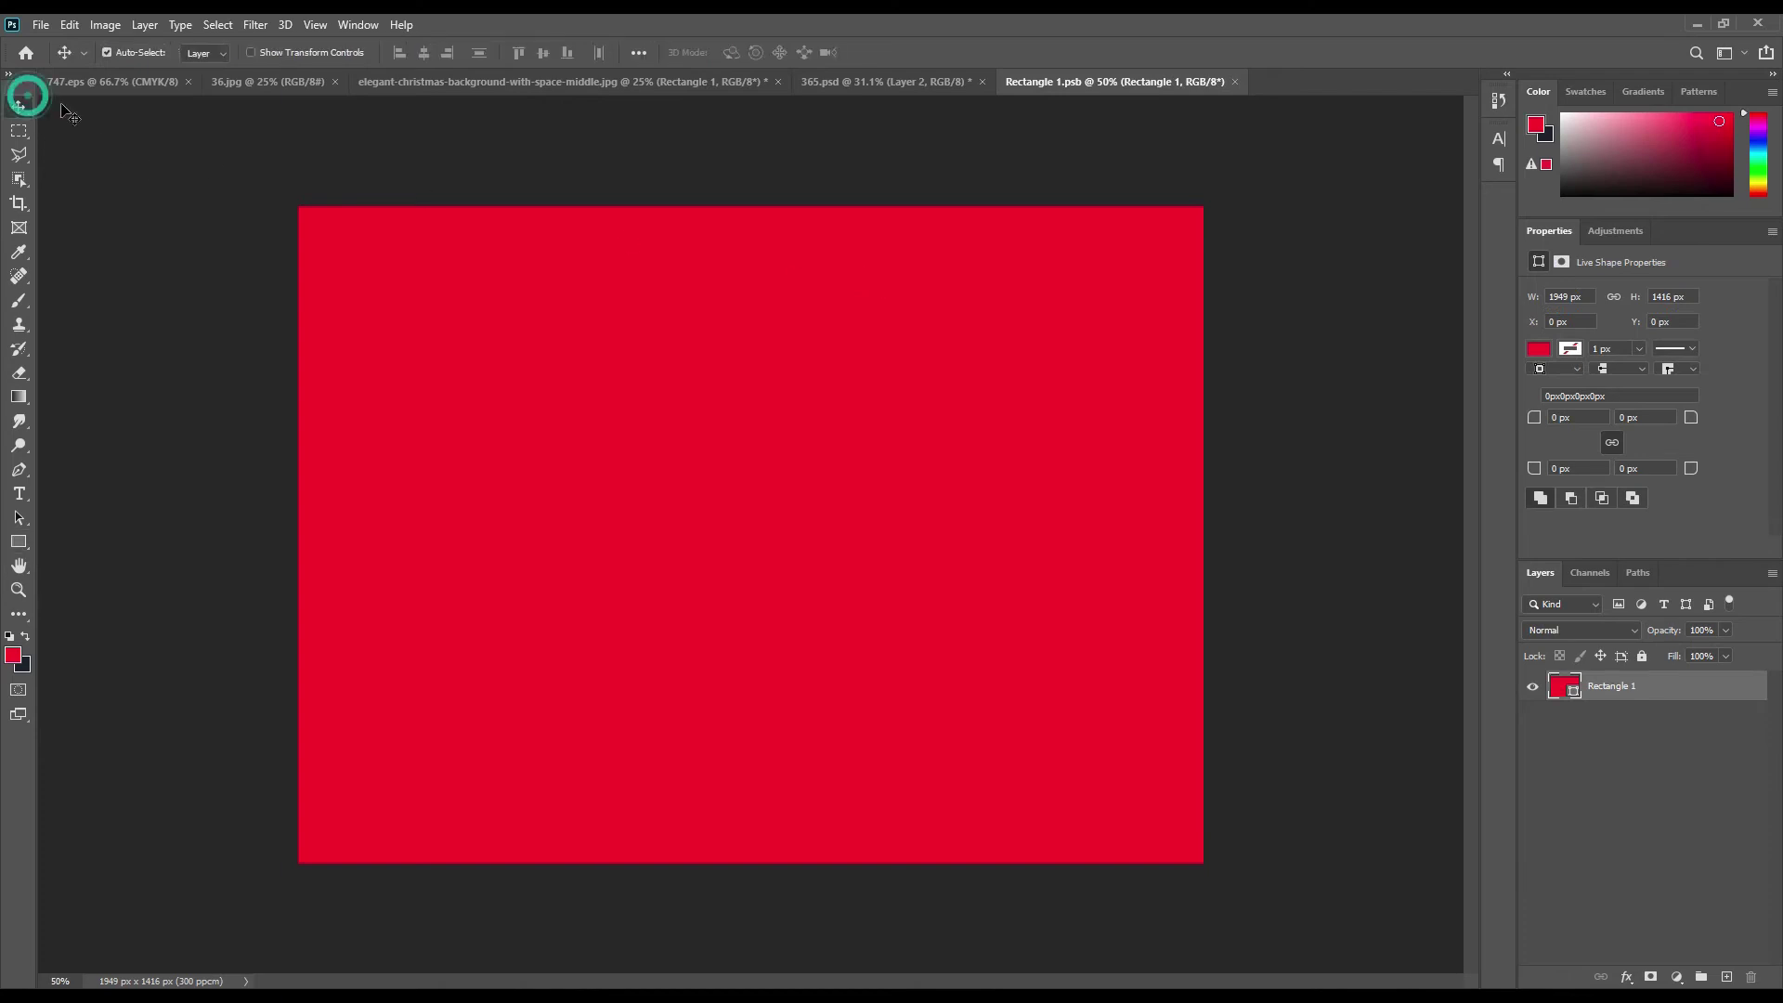
left_click(128, 86)
left_click(279, 82)
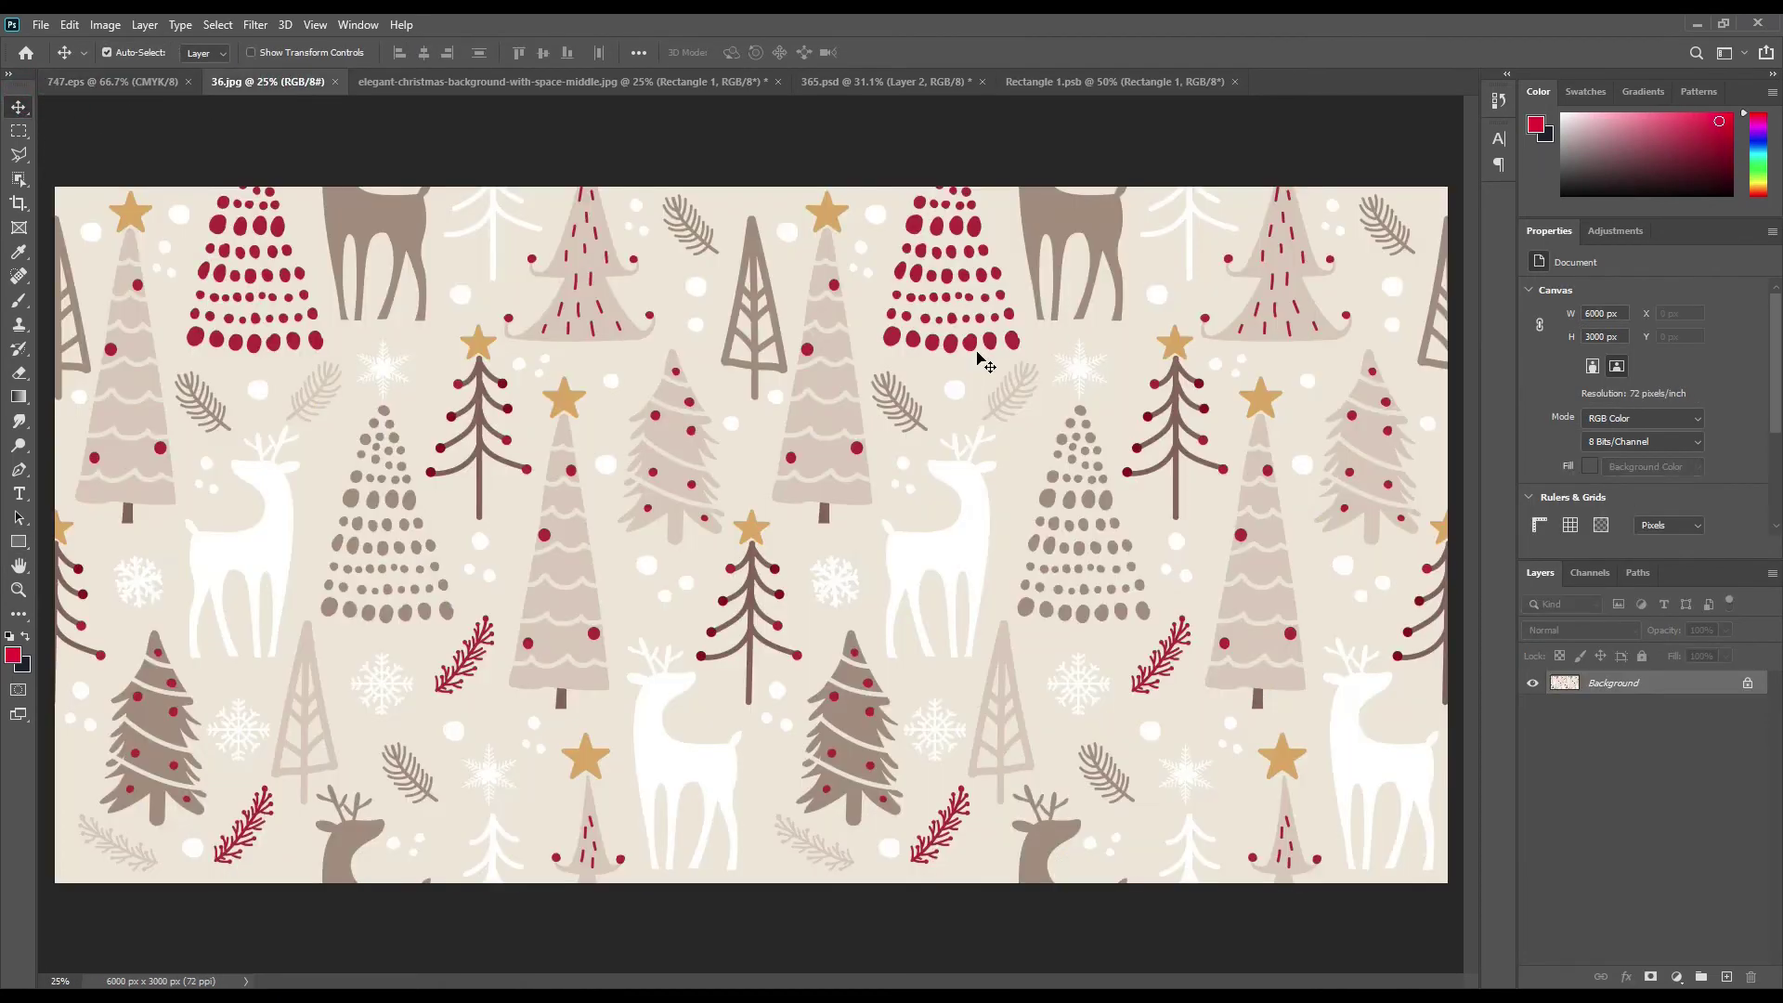
left_click_drag(1607, 685, 939, 358)
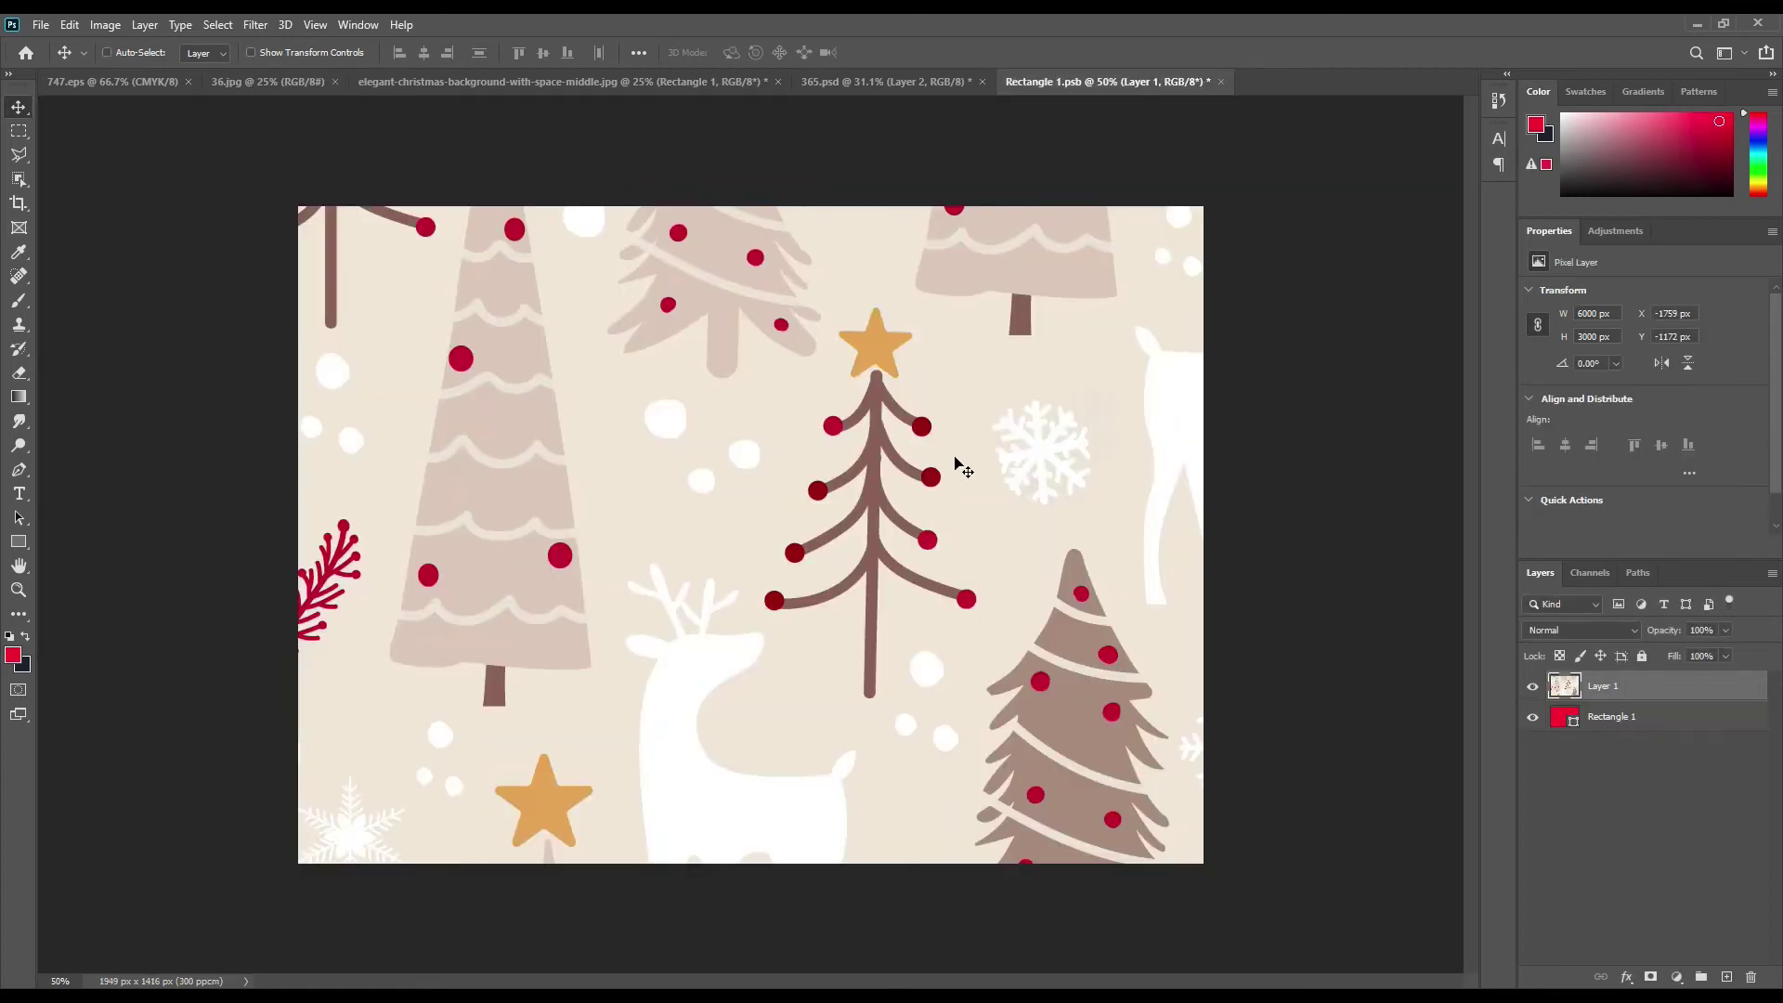
Step: Scale the pattern down to the canvas width, about 1951 px wide, and align it with the canvas's upper edge
key("ctrl+t")
left_click_drag(836, 639, 838, 620)
left_click_drag(913, 767, 846, 270)
left_click_drag(952, 226, 770, 484)
left_click_drag(1164, 525, 1197, 563)
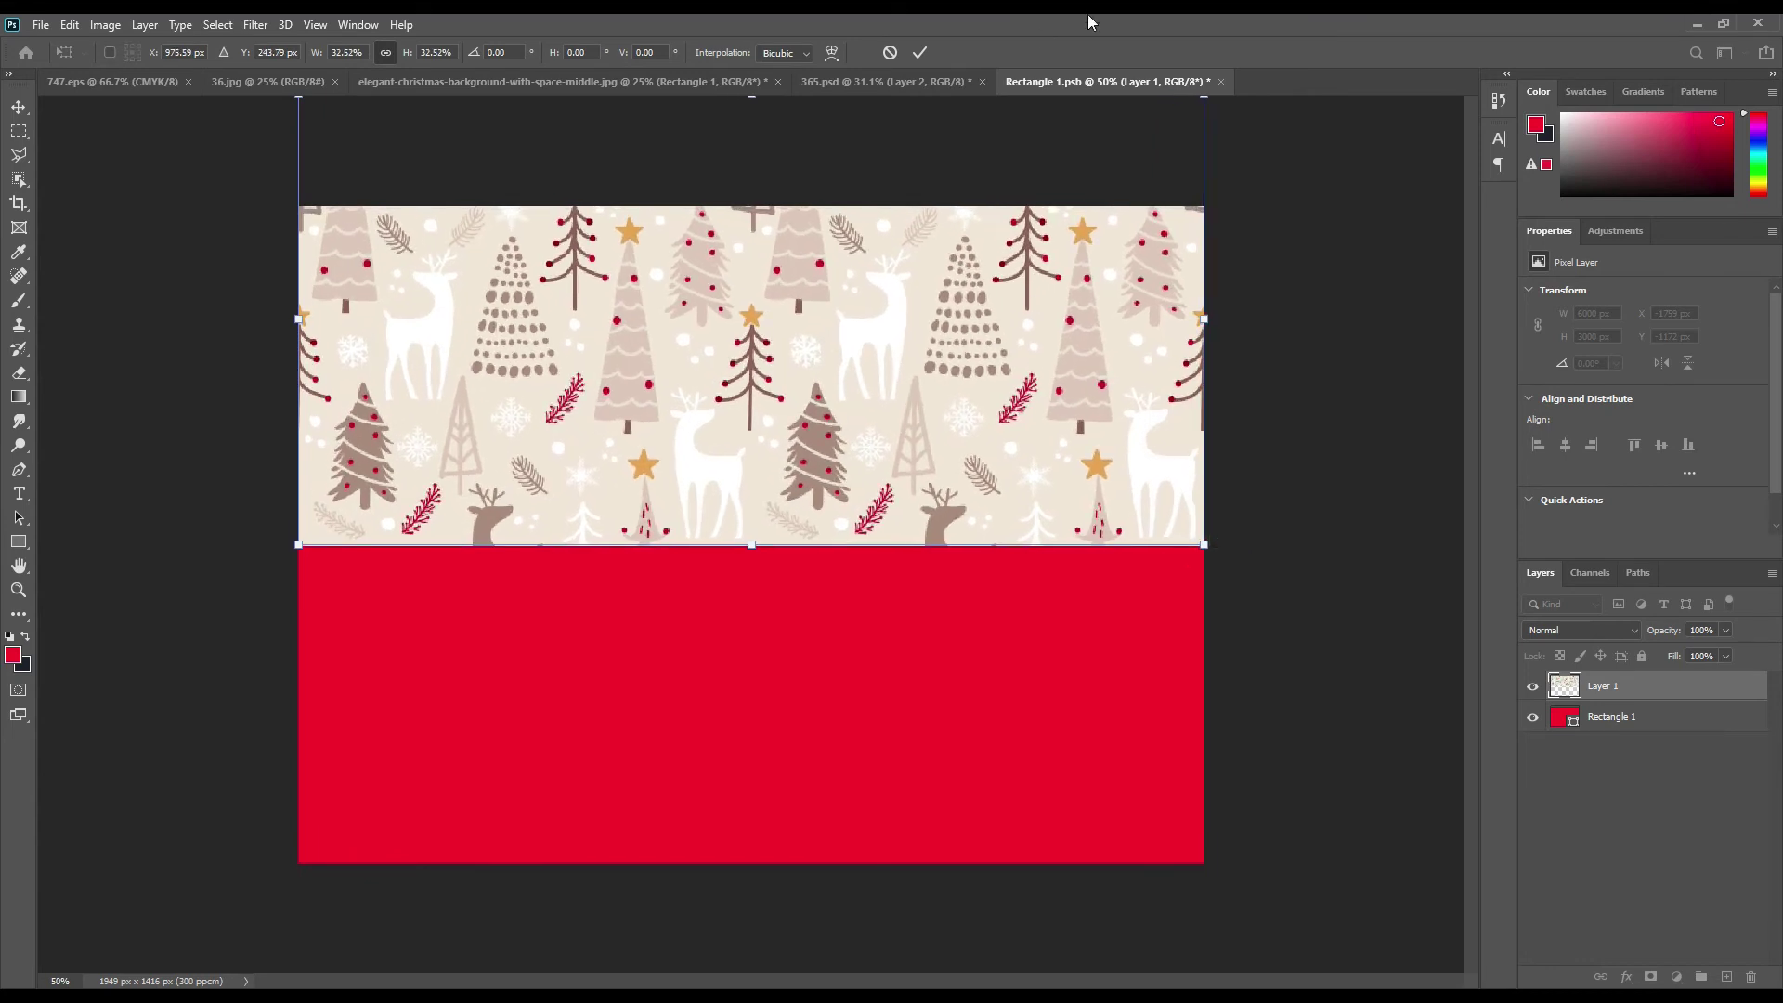
left_click(919, 52)
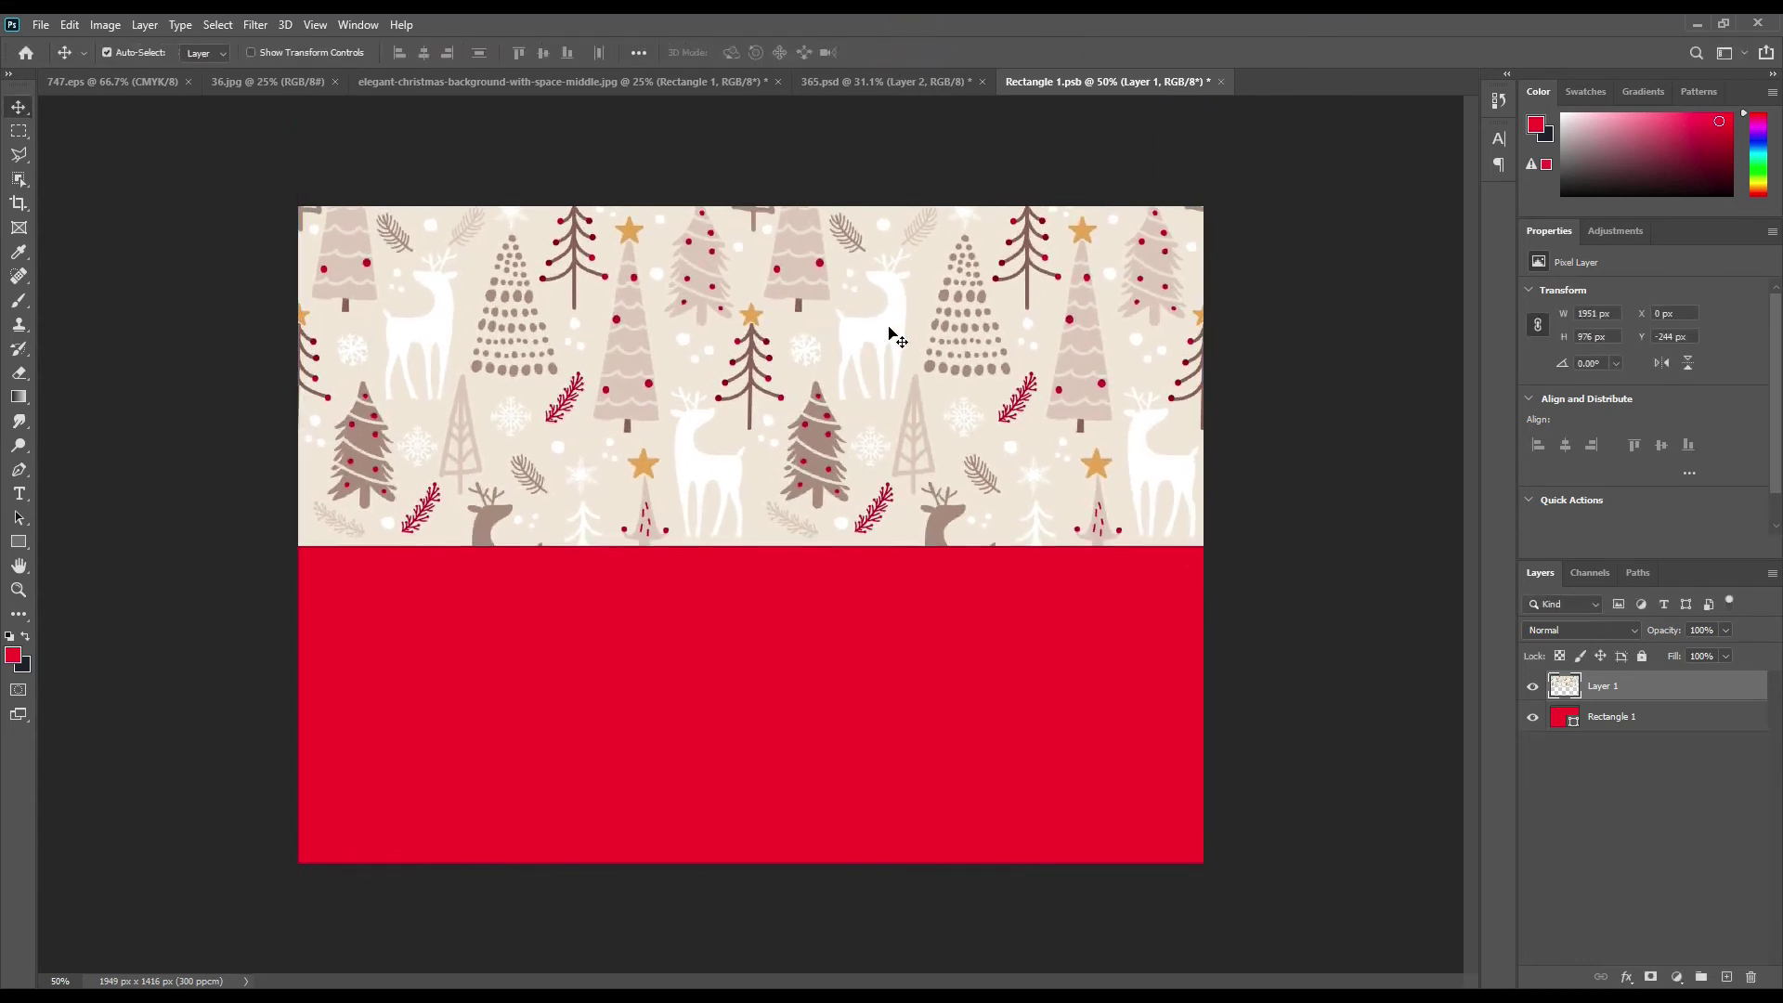
left_click_drag(858, 385, 879, 425)
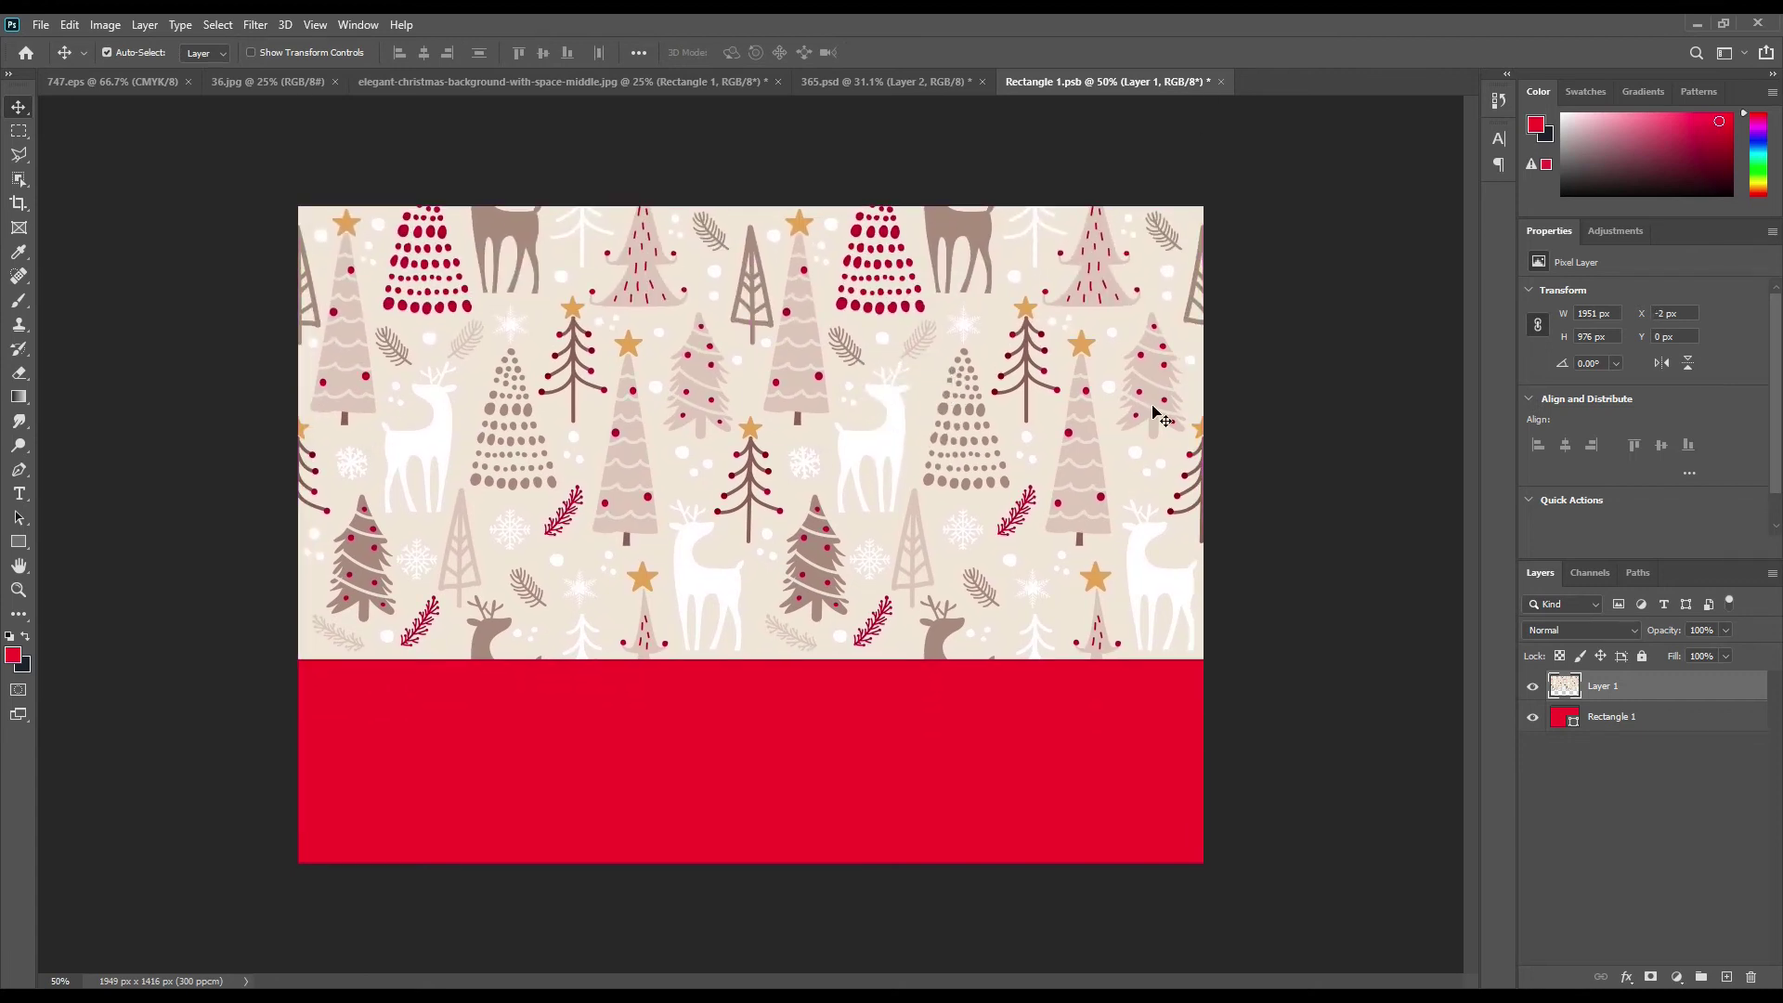
Step: Duplicate the pattern layer, place the copy directly below the original to fill the canvas, and save the Smart Object
key("ctrl+j")
left_click_drag(760, 331, 761, 785)
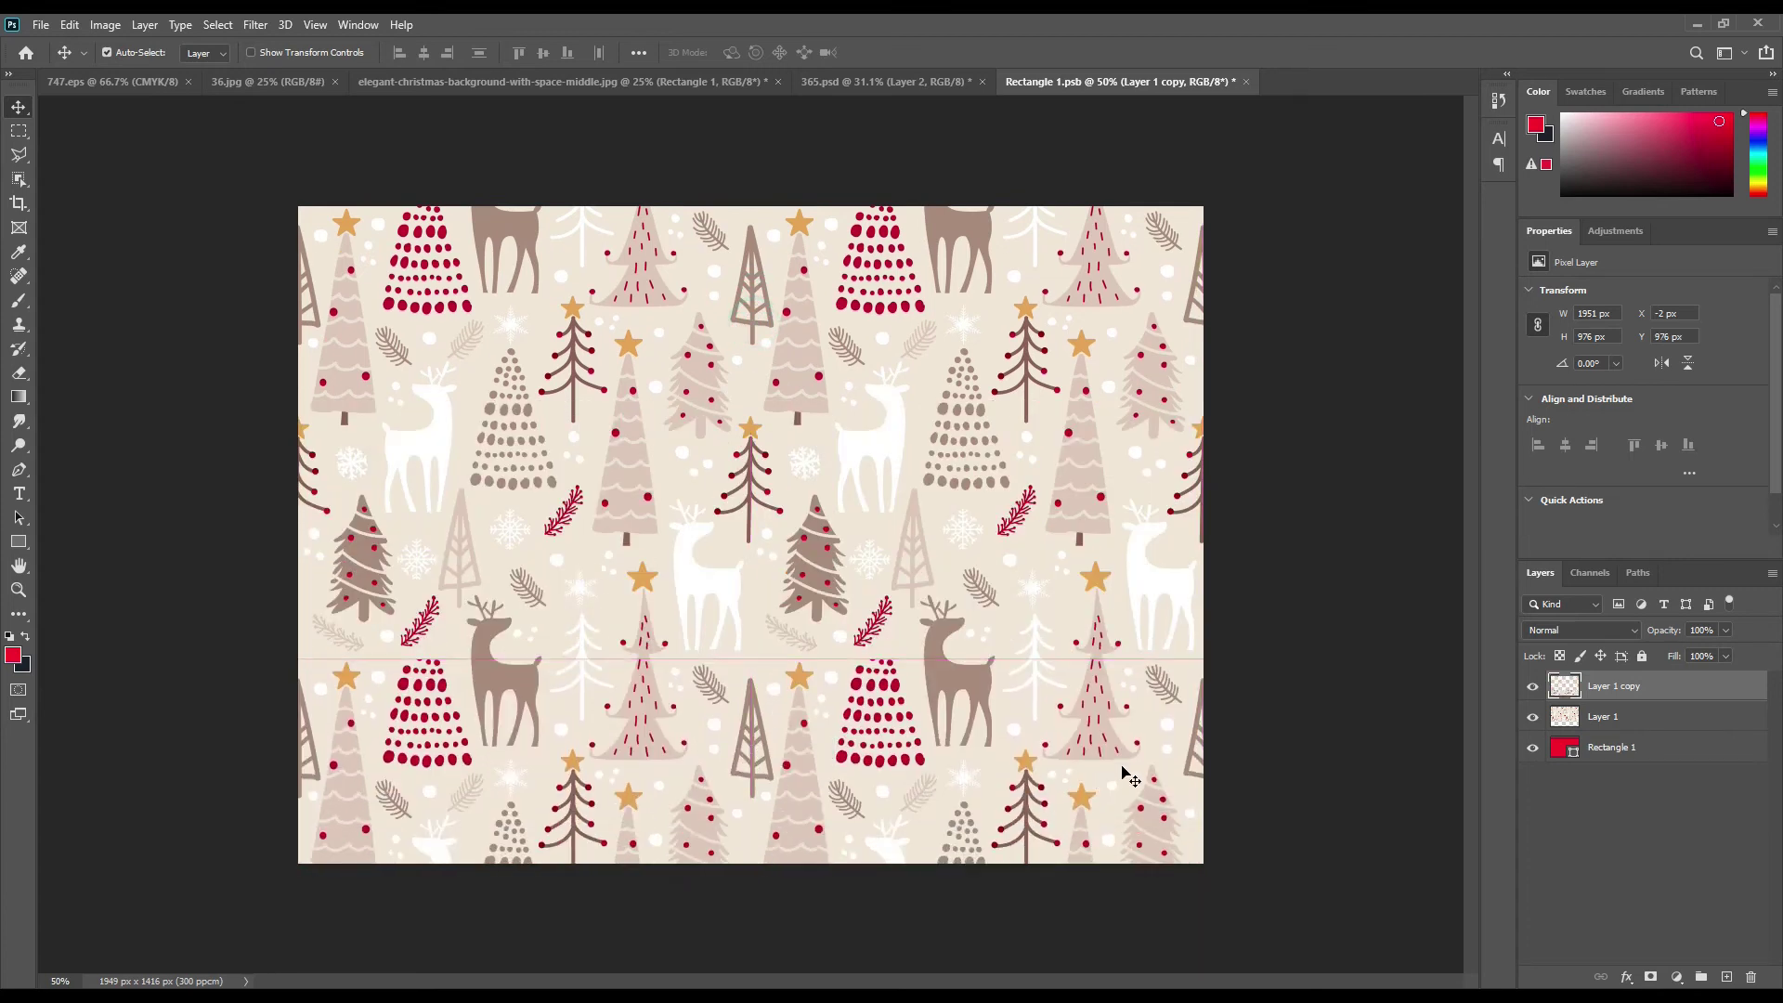
left_click(41, 24)
left_click(100, 232)
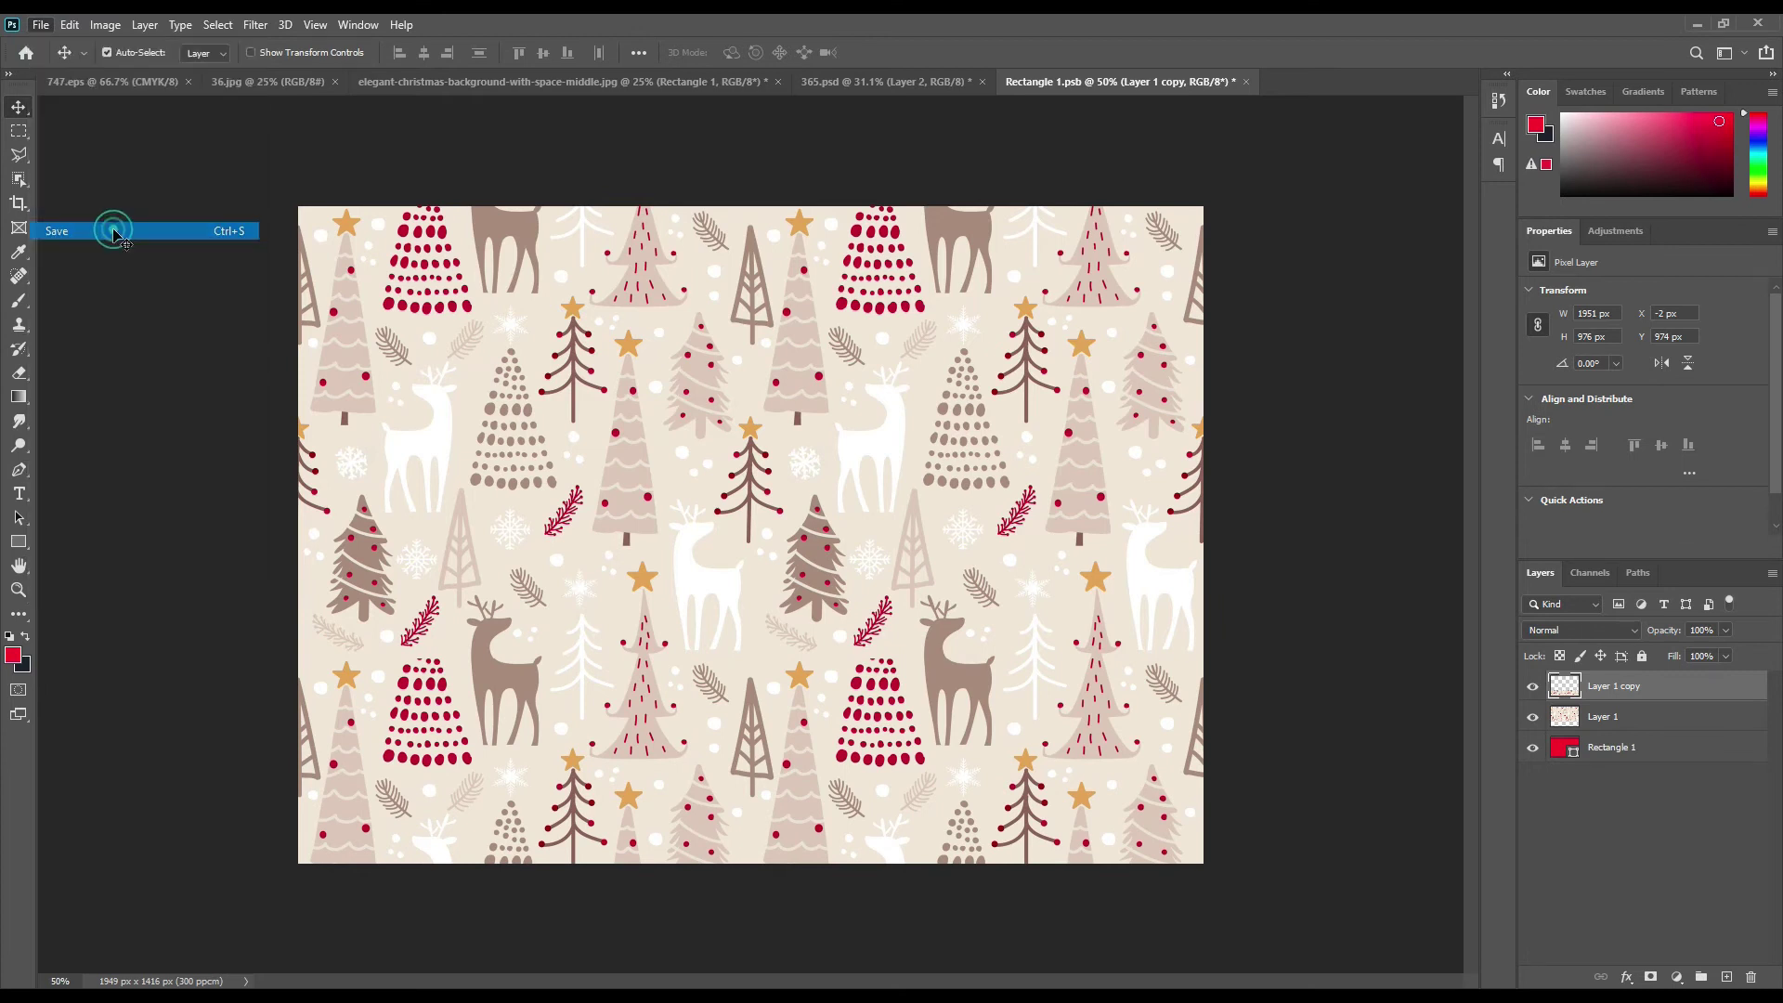
Step: Return to the mockup document and set the Rectangle 1 layer's blend mode to Linear Burn
left_click(573, 82)
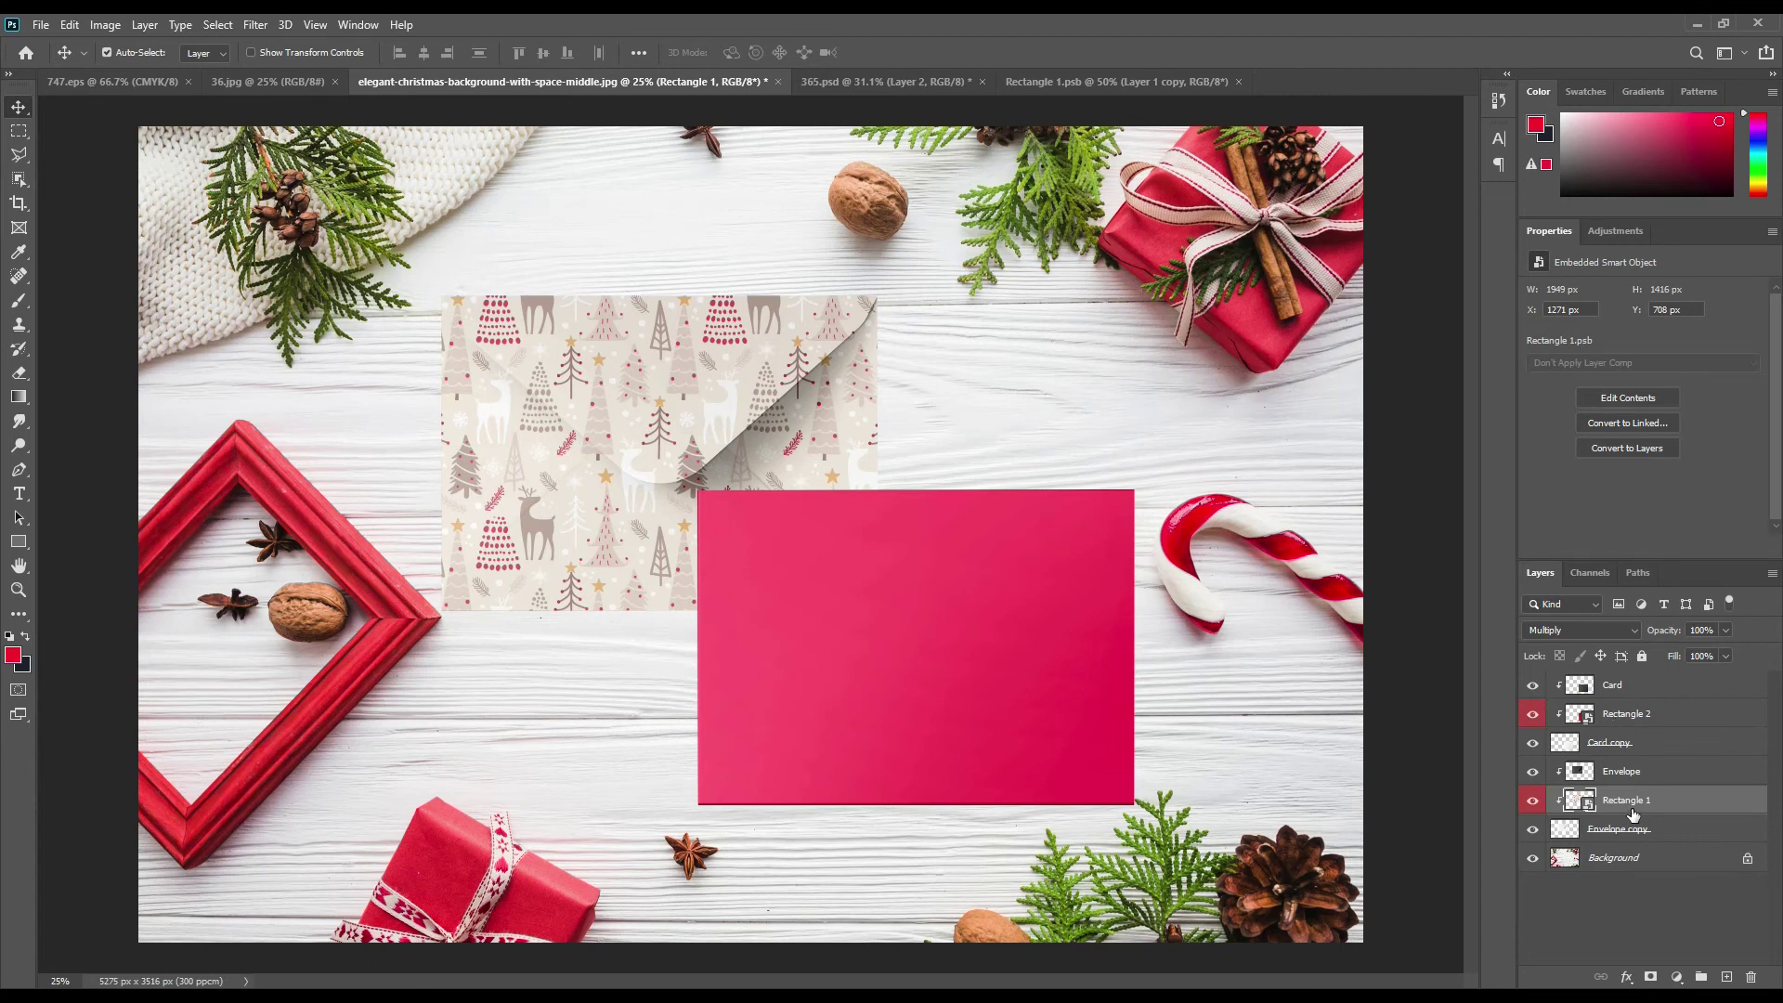
left_click(1588, 630)
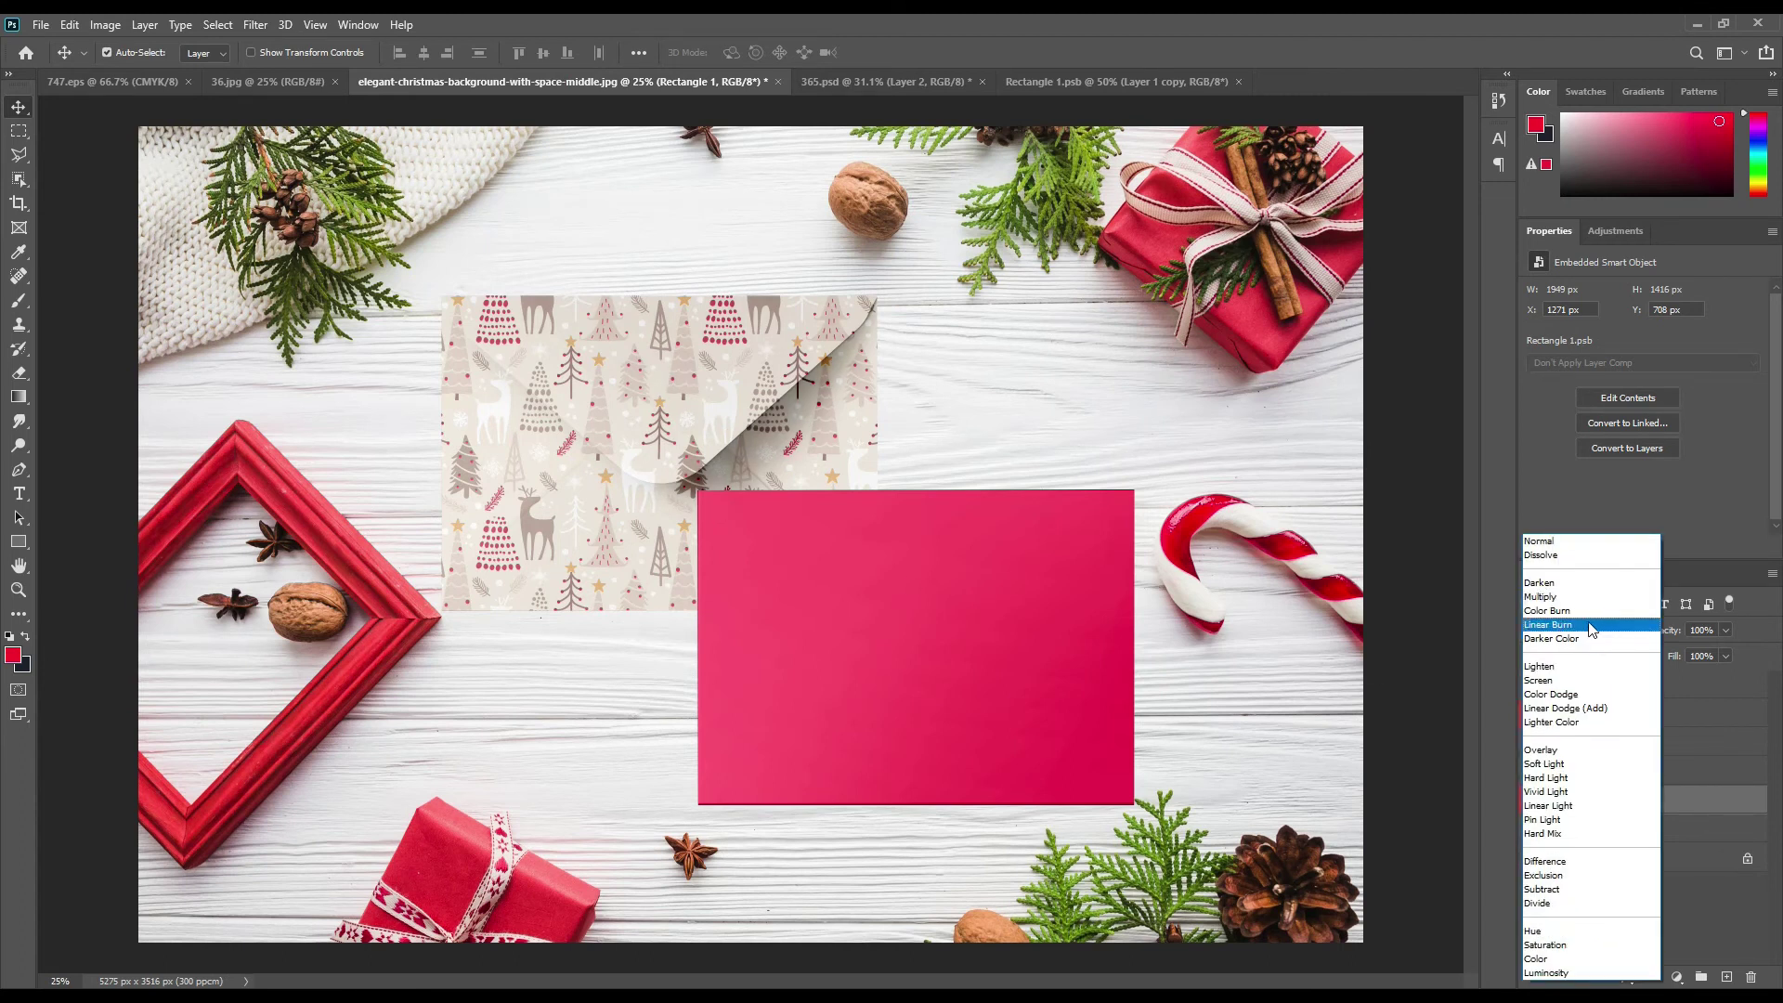
left_click(1584, 627)
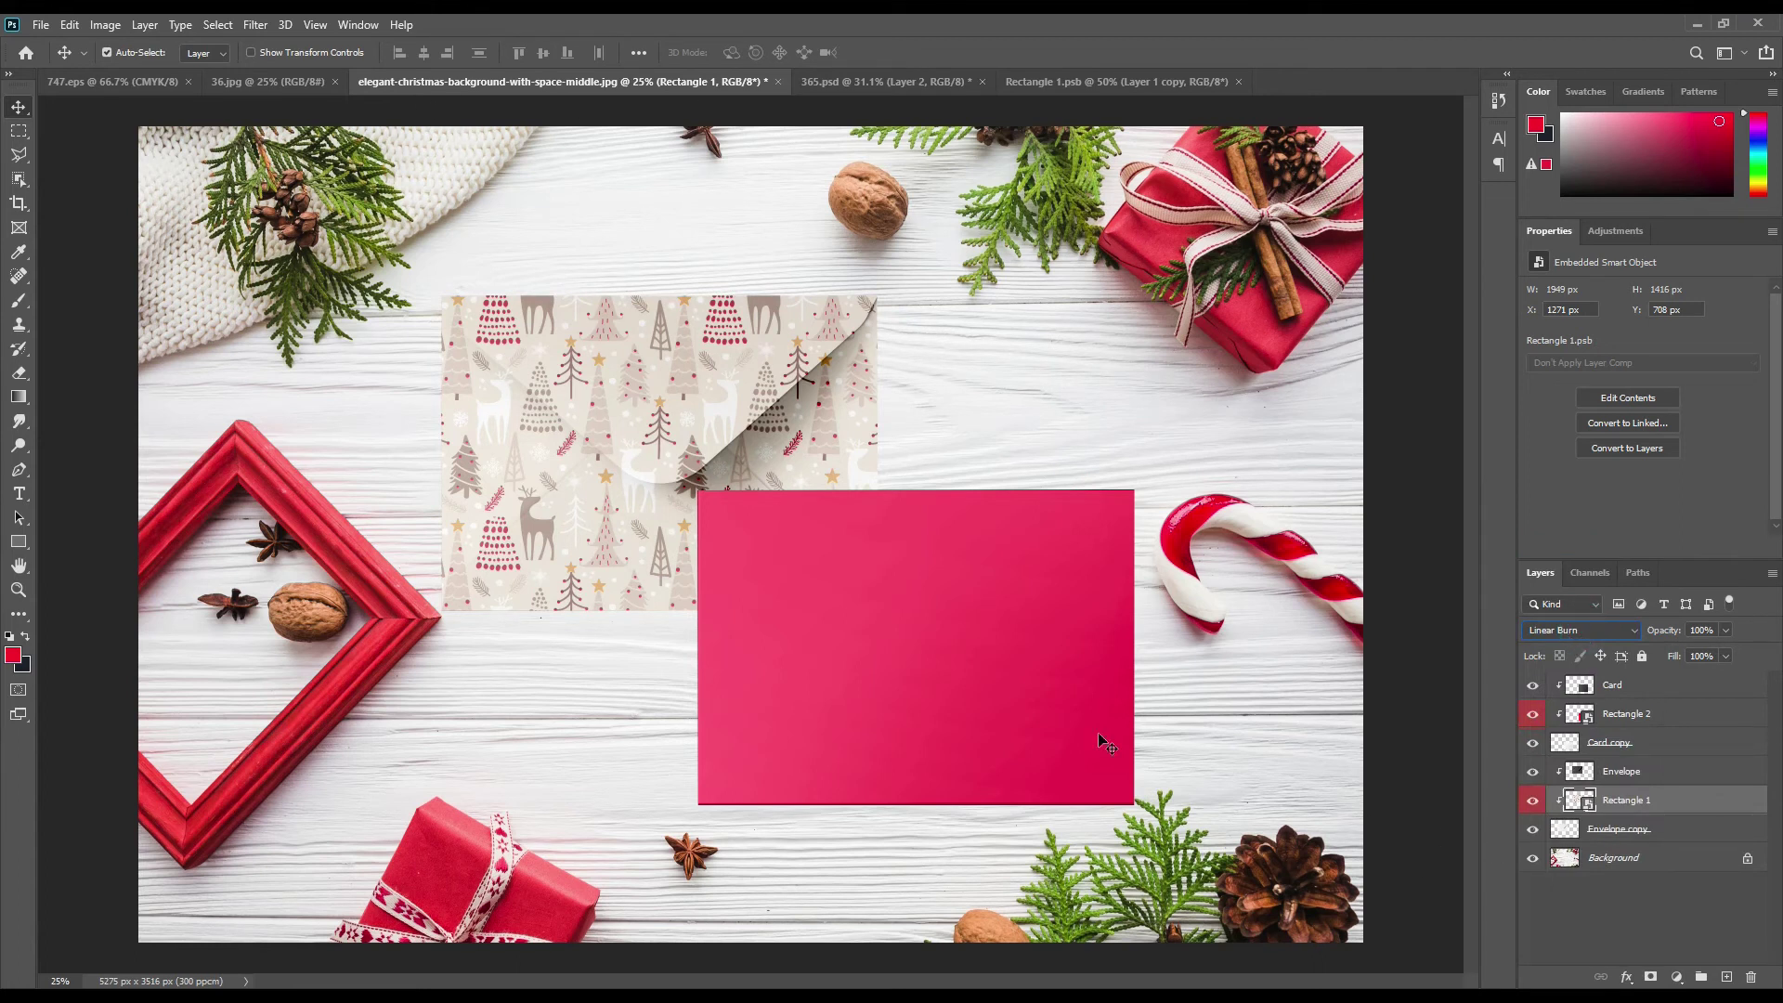
Step: Open the Rectangle 2 Smart Object contents and place the Merry Christmas artwork from 747.eps at the canvas's upper-left corner
double_click(1581, 714)
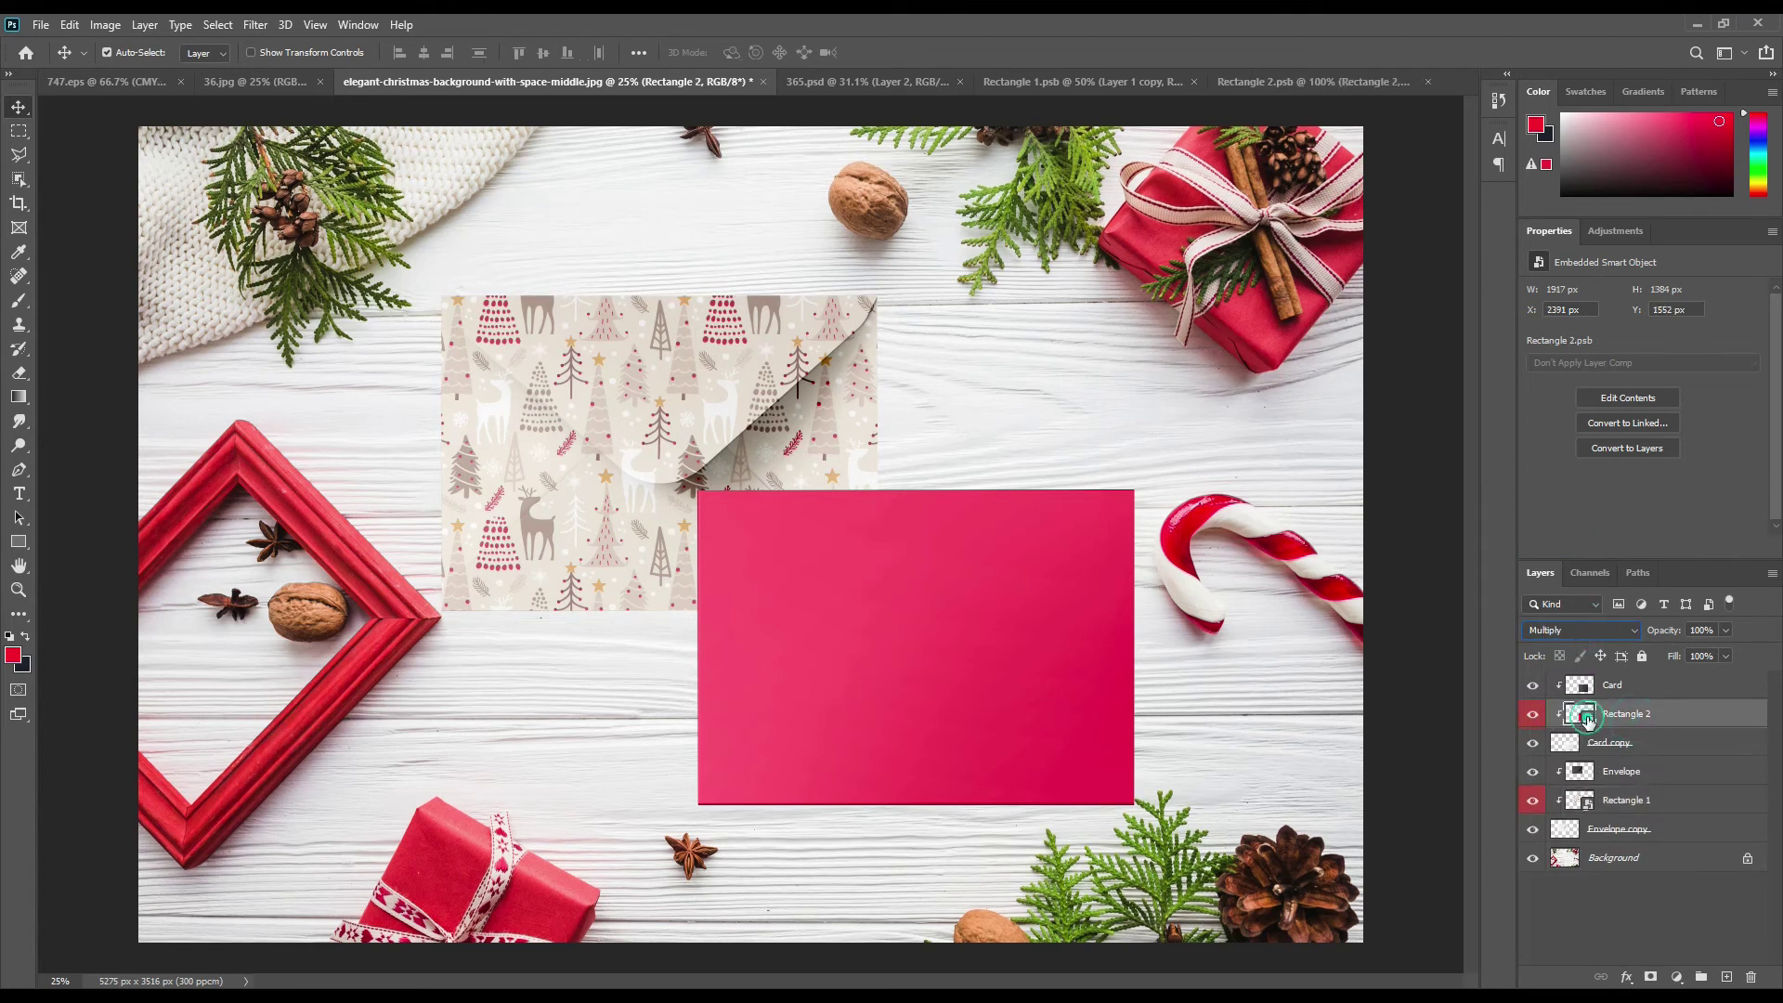
key("ctrl+Tab")
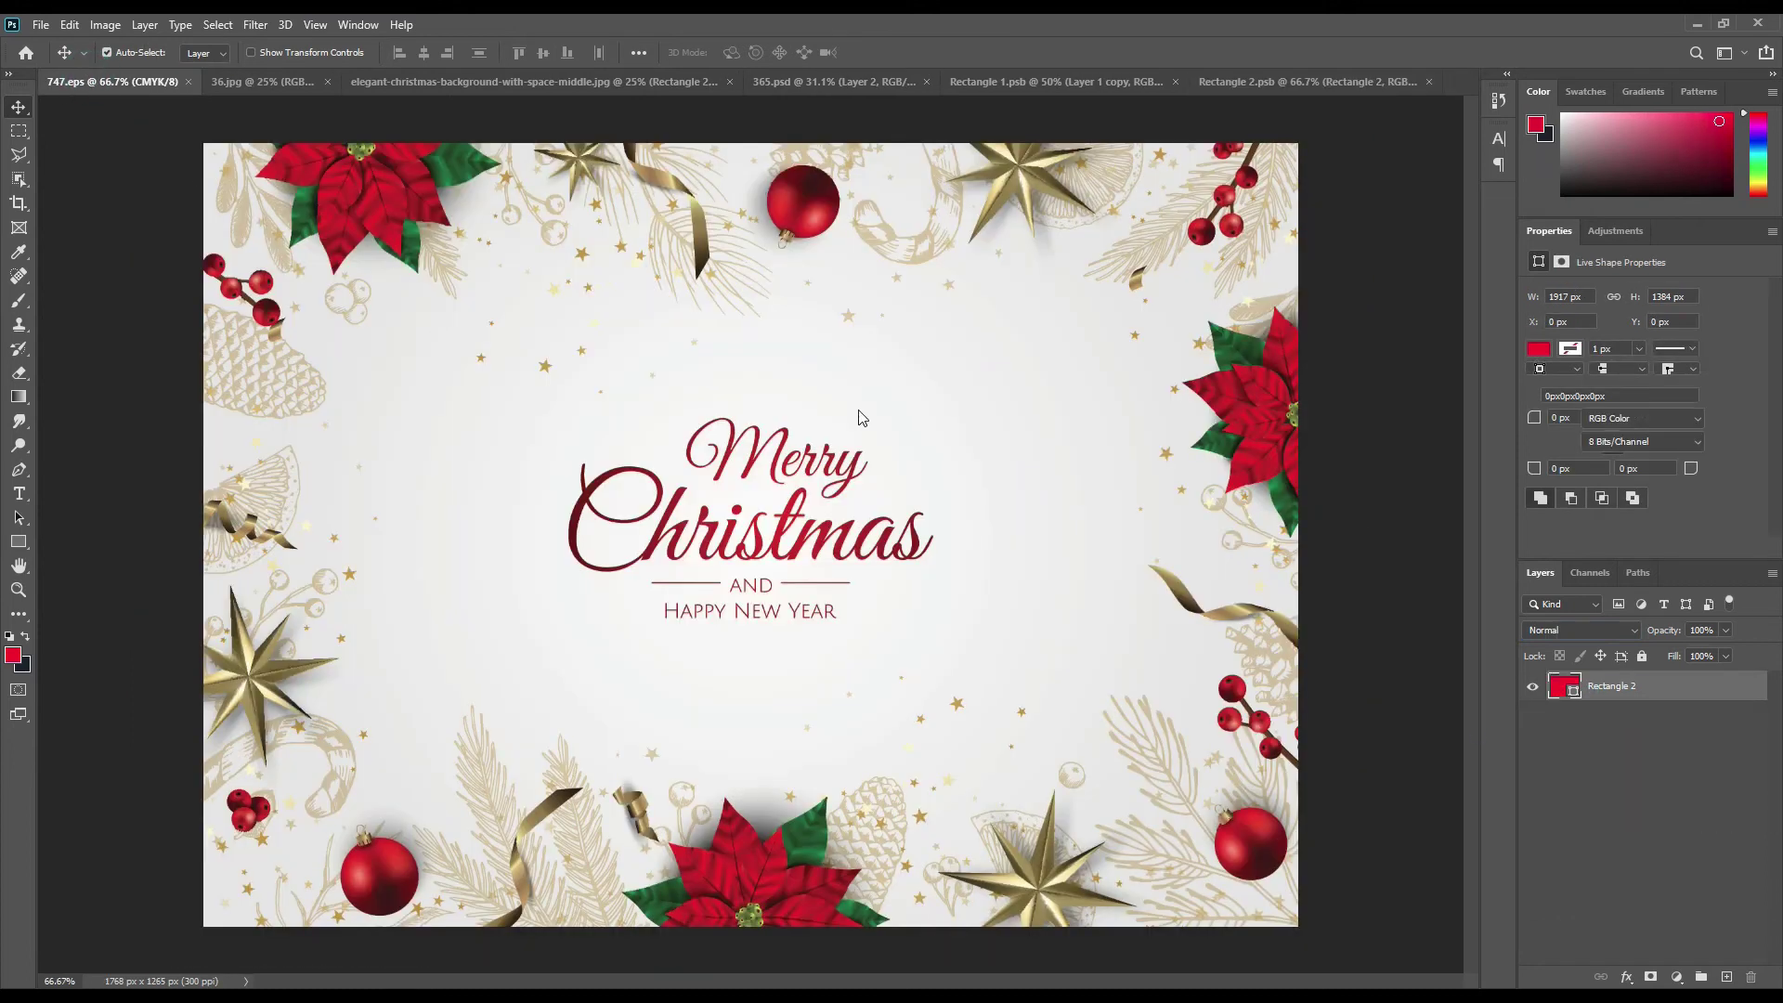
left_click_drag(1592, 685, 848, 434)
left_click_drag(760, 395, 819, 513)
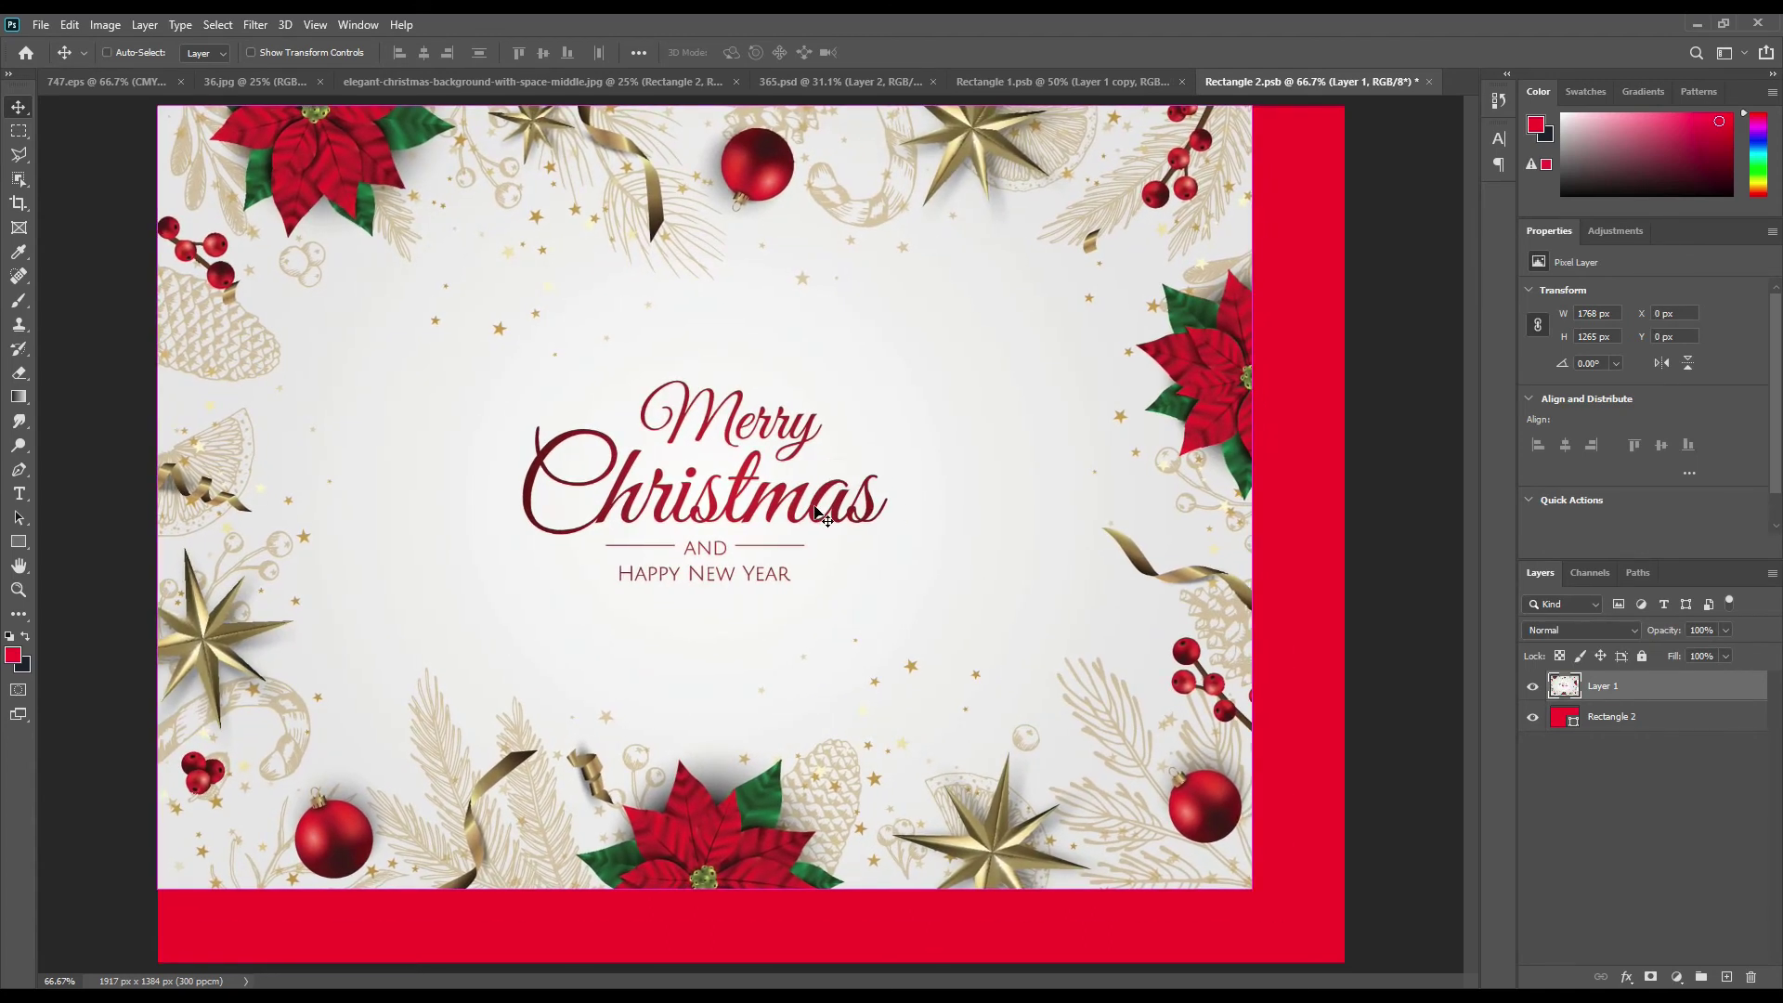
Step: Scale the Merry Christmas artwork to about 1935 x 1385 px to cover the canvas, then save the Smart Object and return to the mockup
key("ctrl+t")
left_click_drag(1263, 892, 1356, 966)
left_click_drag(1154, 817, 1142, 822)
left_click(920, 52)
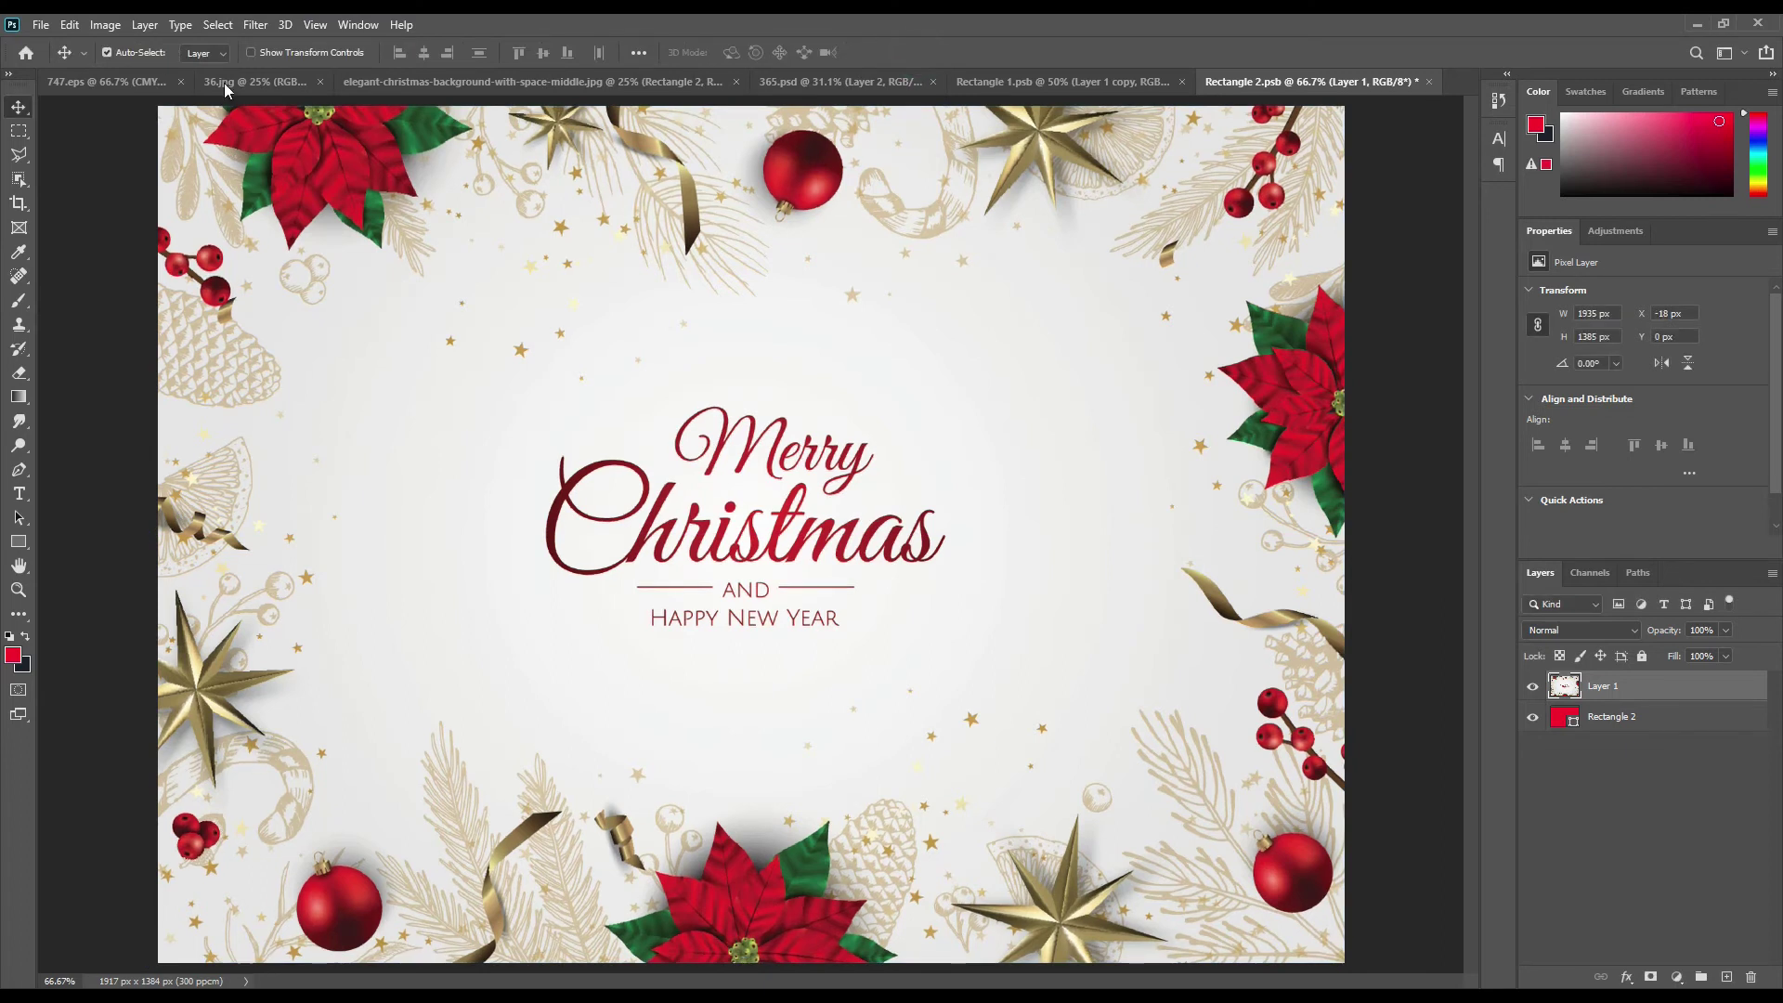
left_click(42, 25)
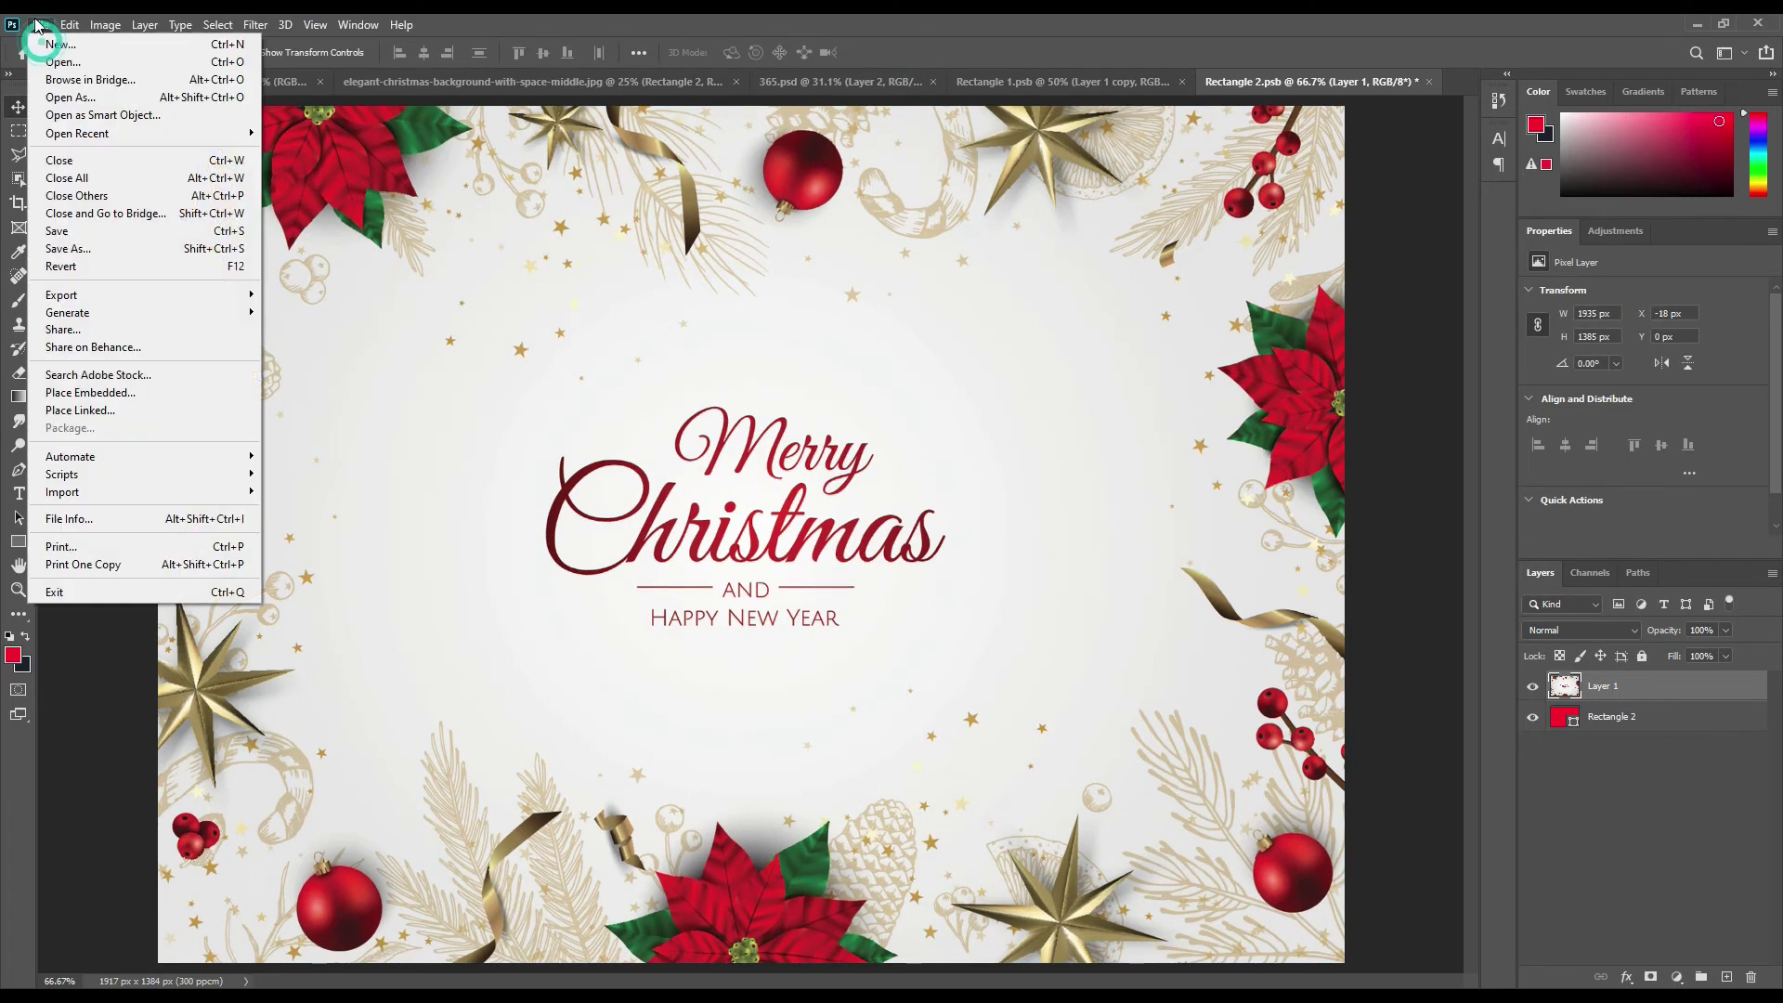
left_click(93, 232)
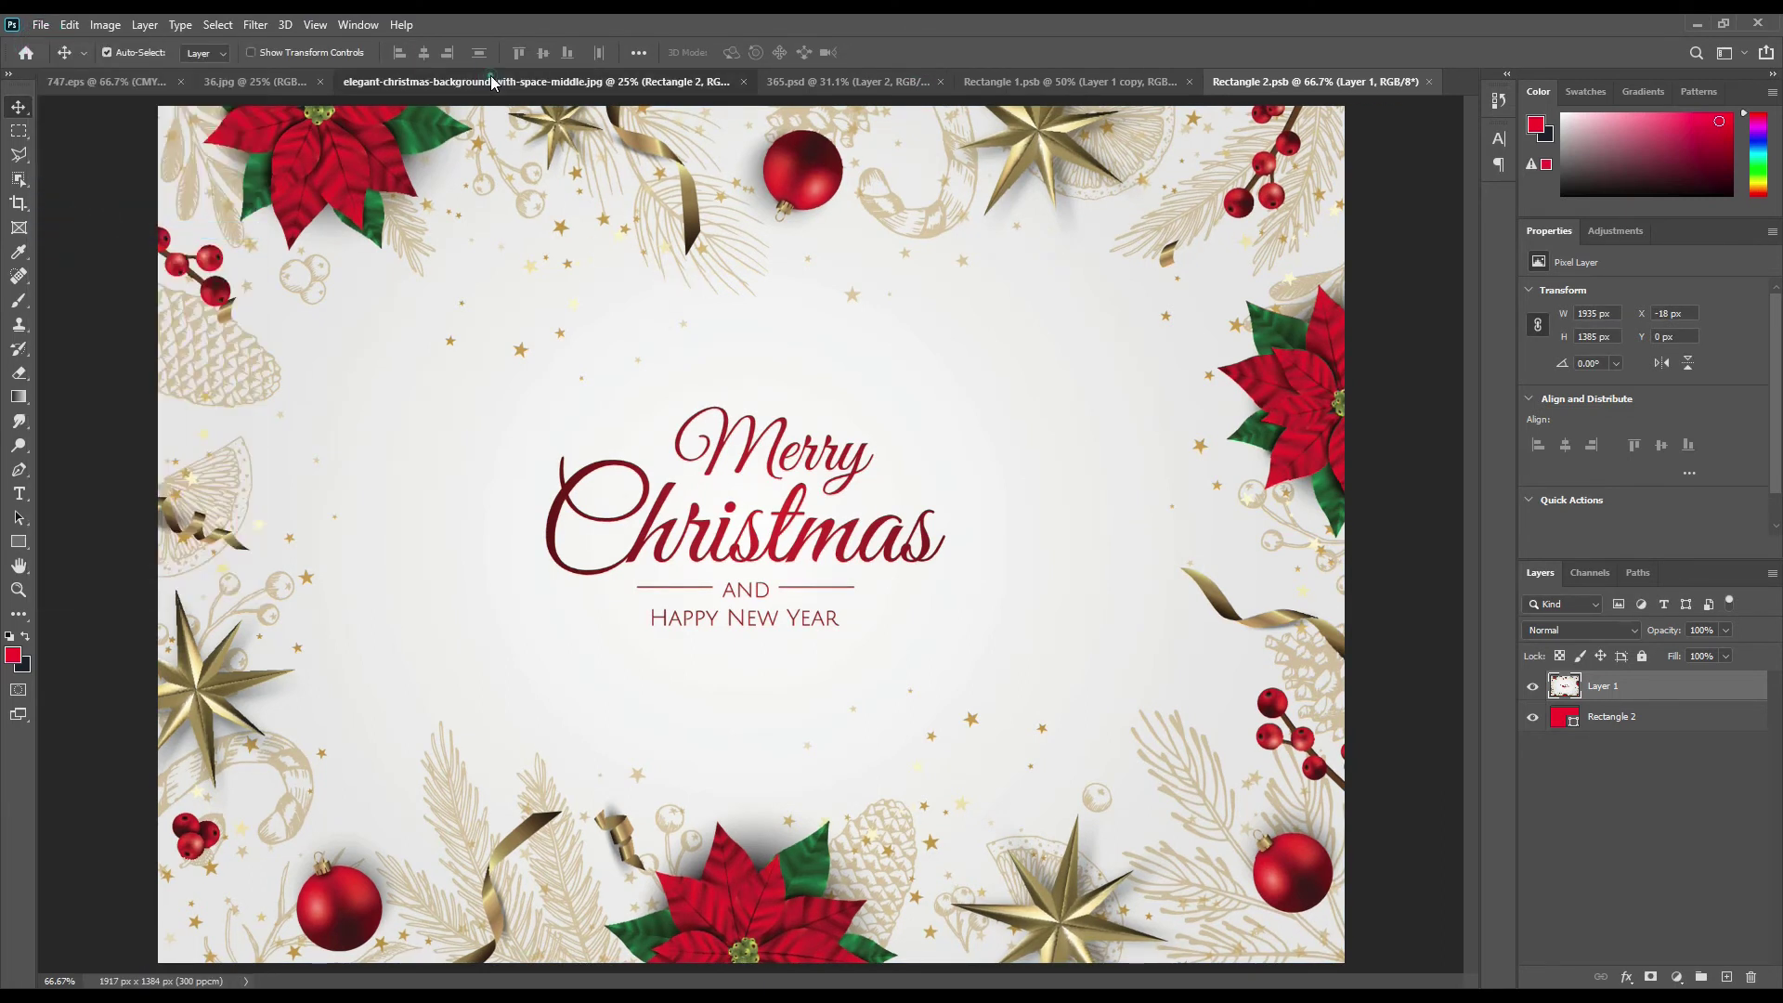
left_click(492, 82)
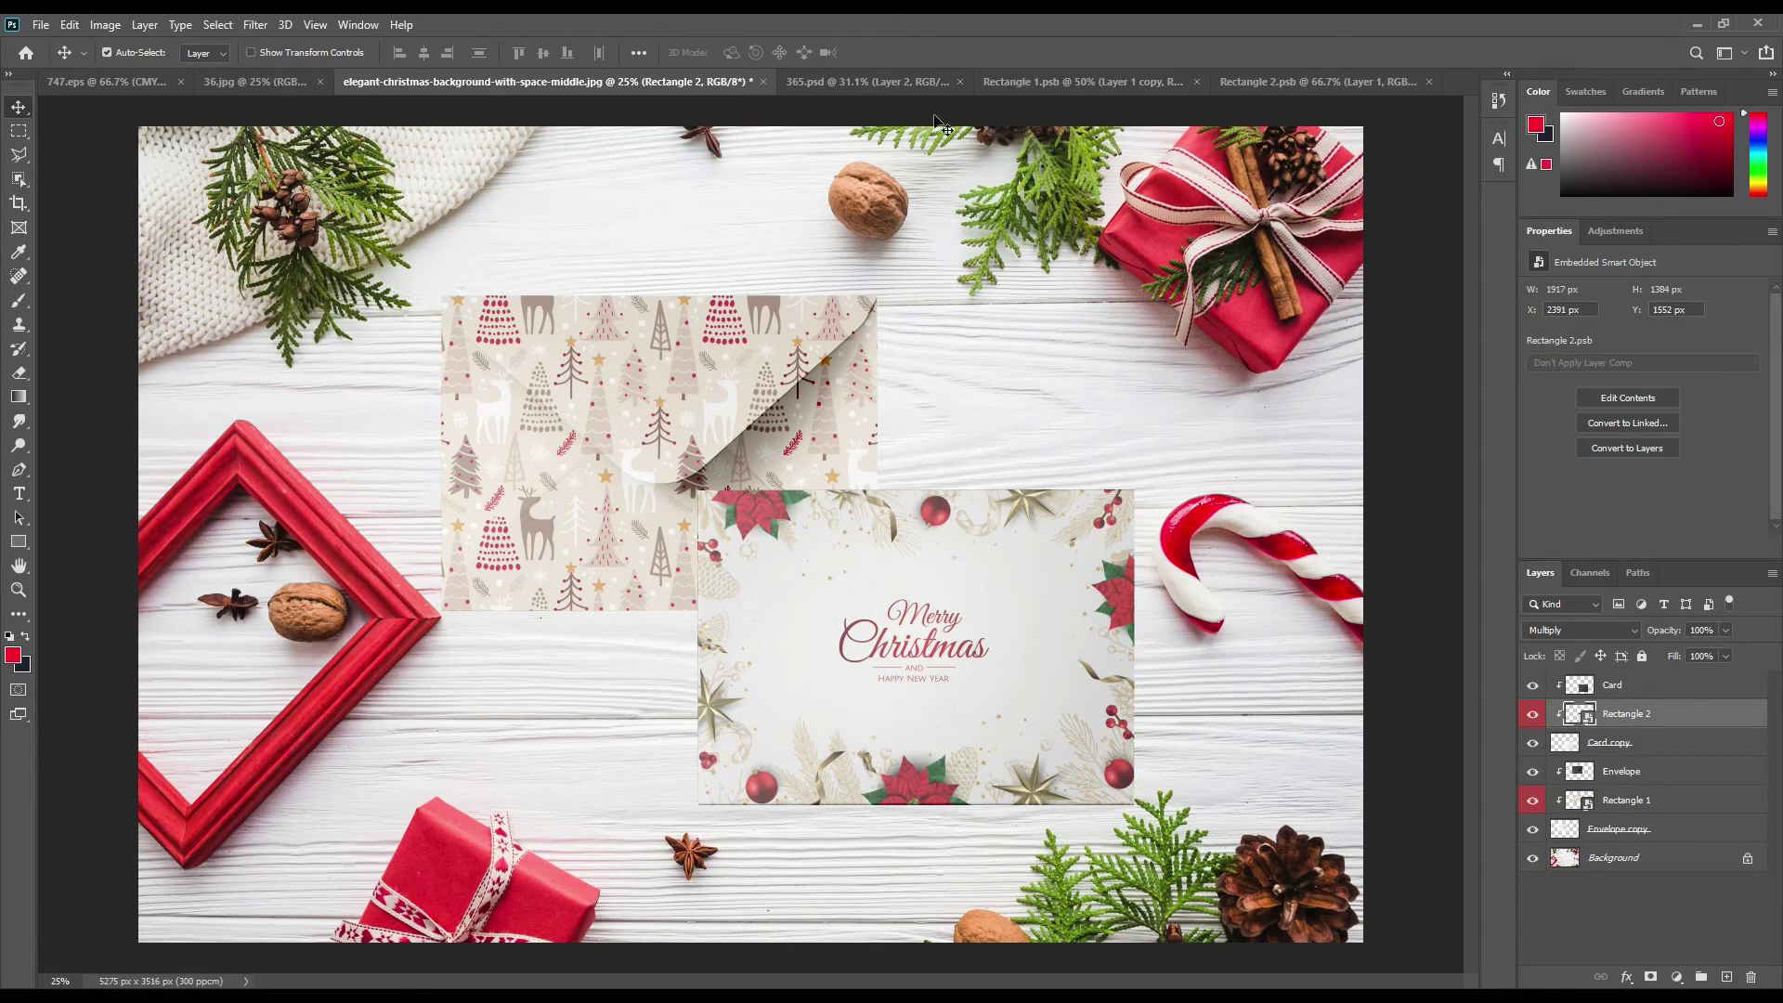
Step: Close every document except the mockup, discarding the changes to 365.psd and 747.eps
left_click(960, 82)
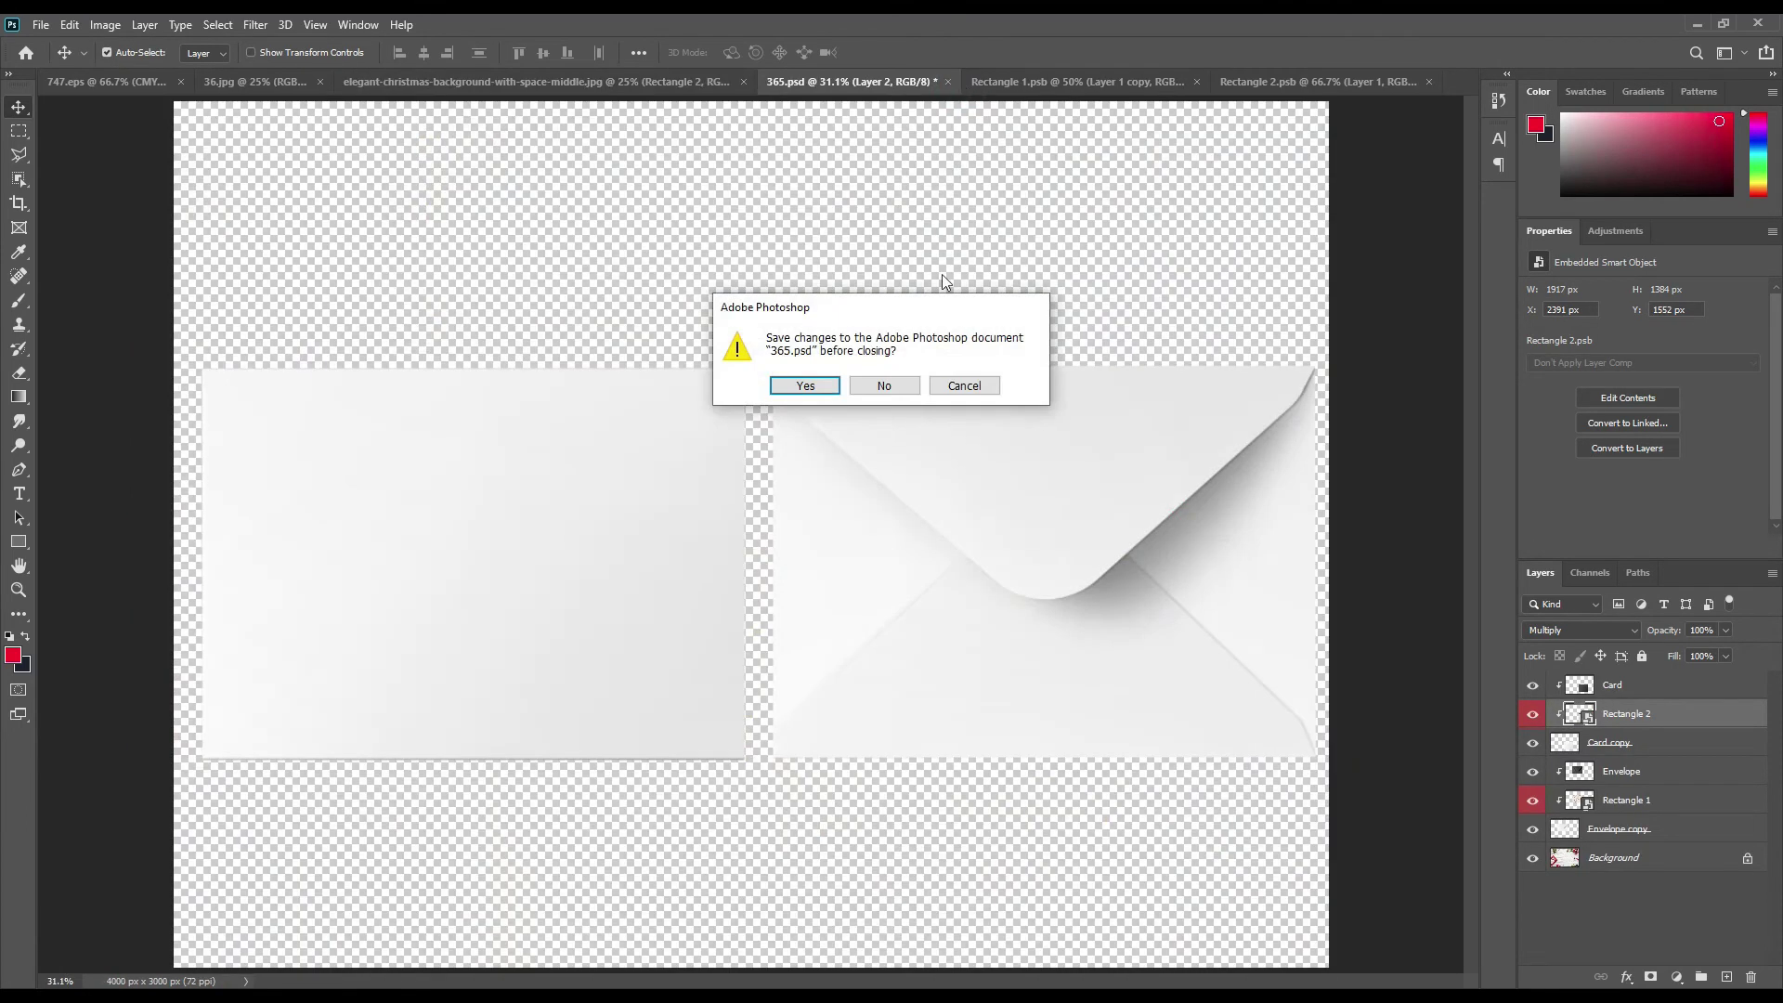
left_click(890, 386)
left_click(1035, 82)
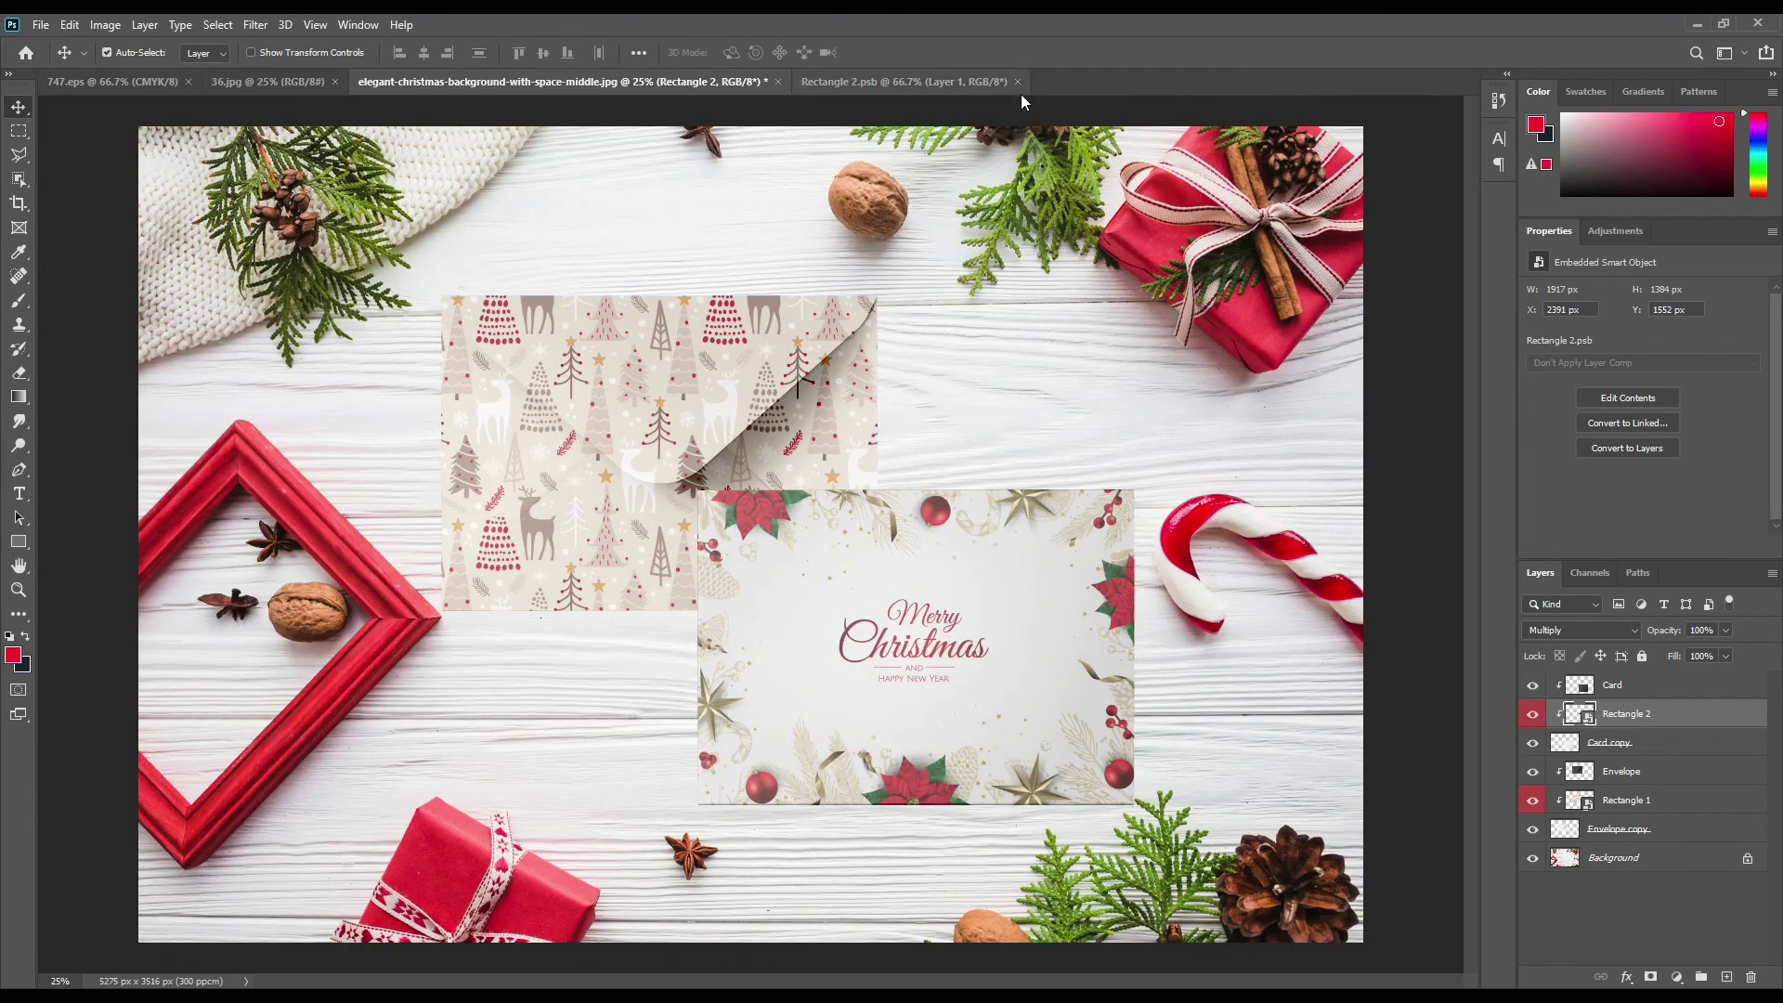
left_click(1017, 81)
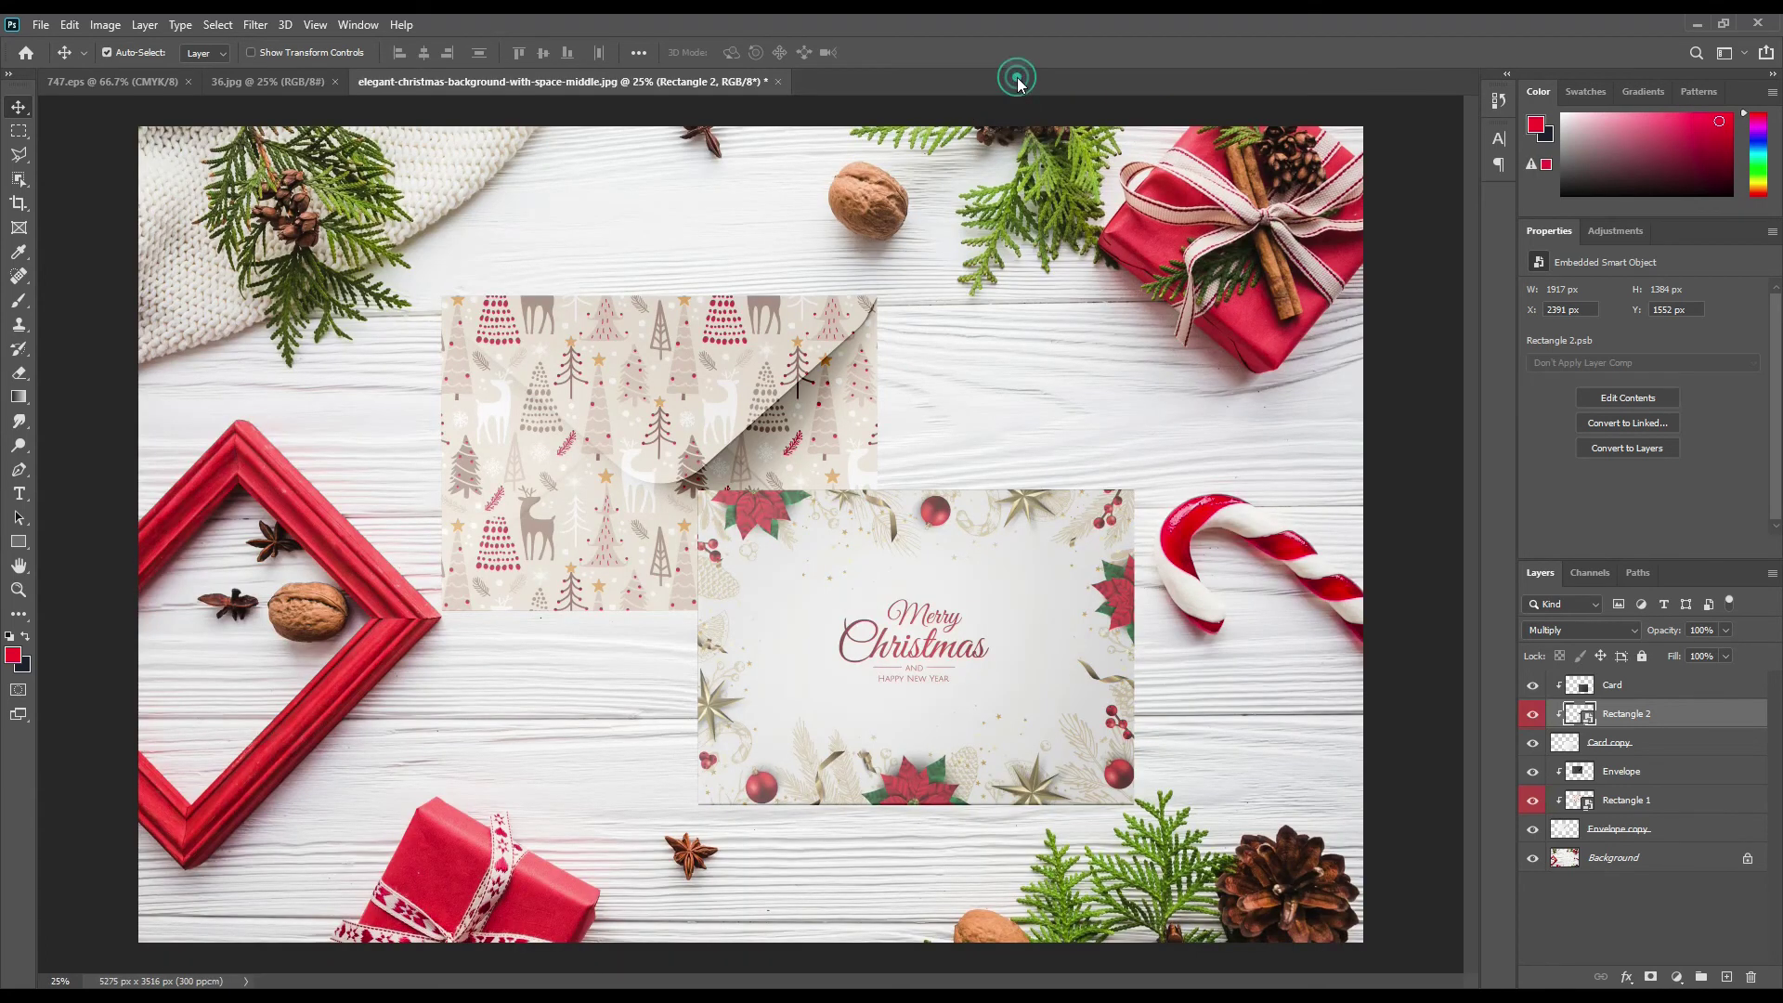
left_click(334, 82)
left_click(189, 81)
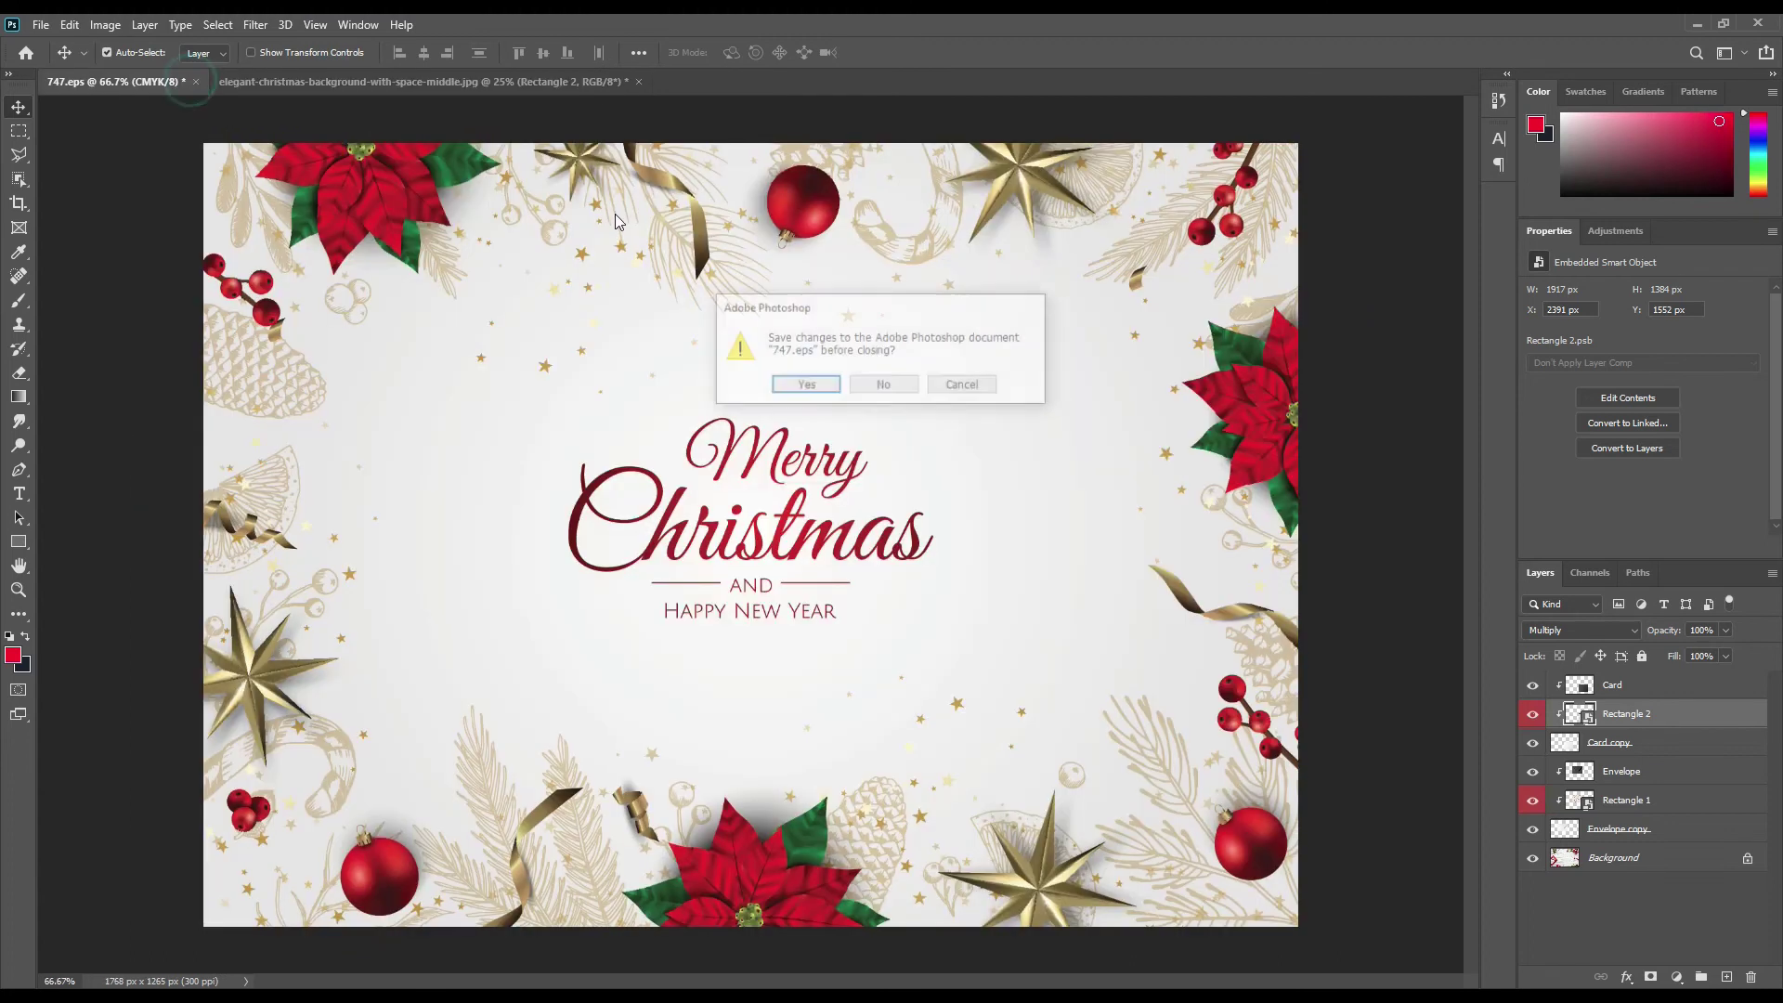
left_click(862, 394)
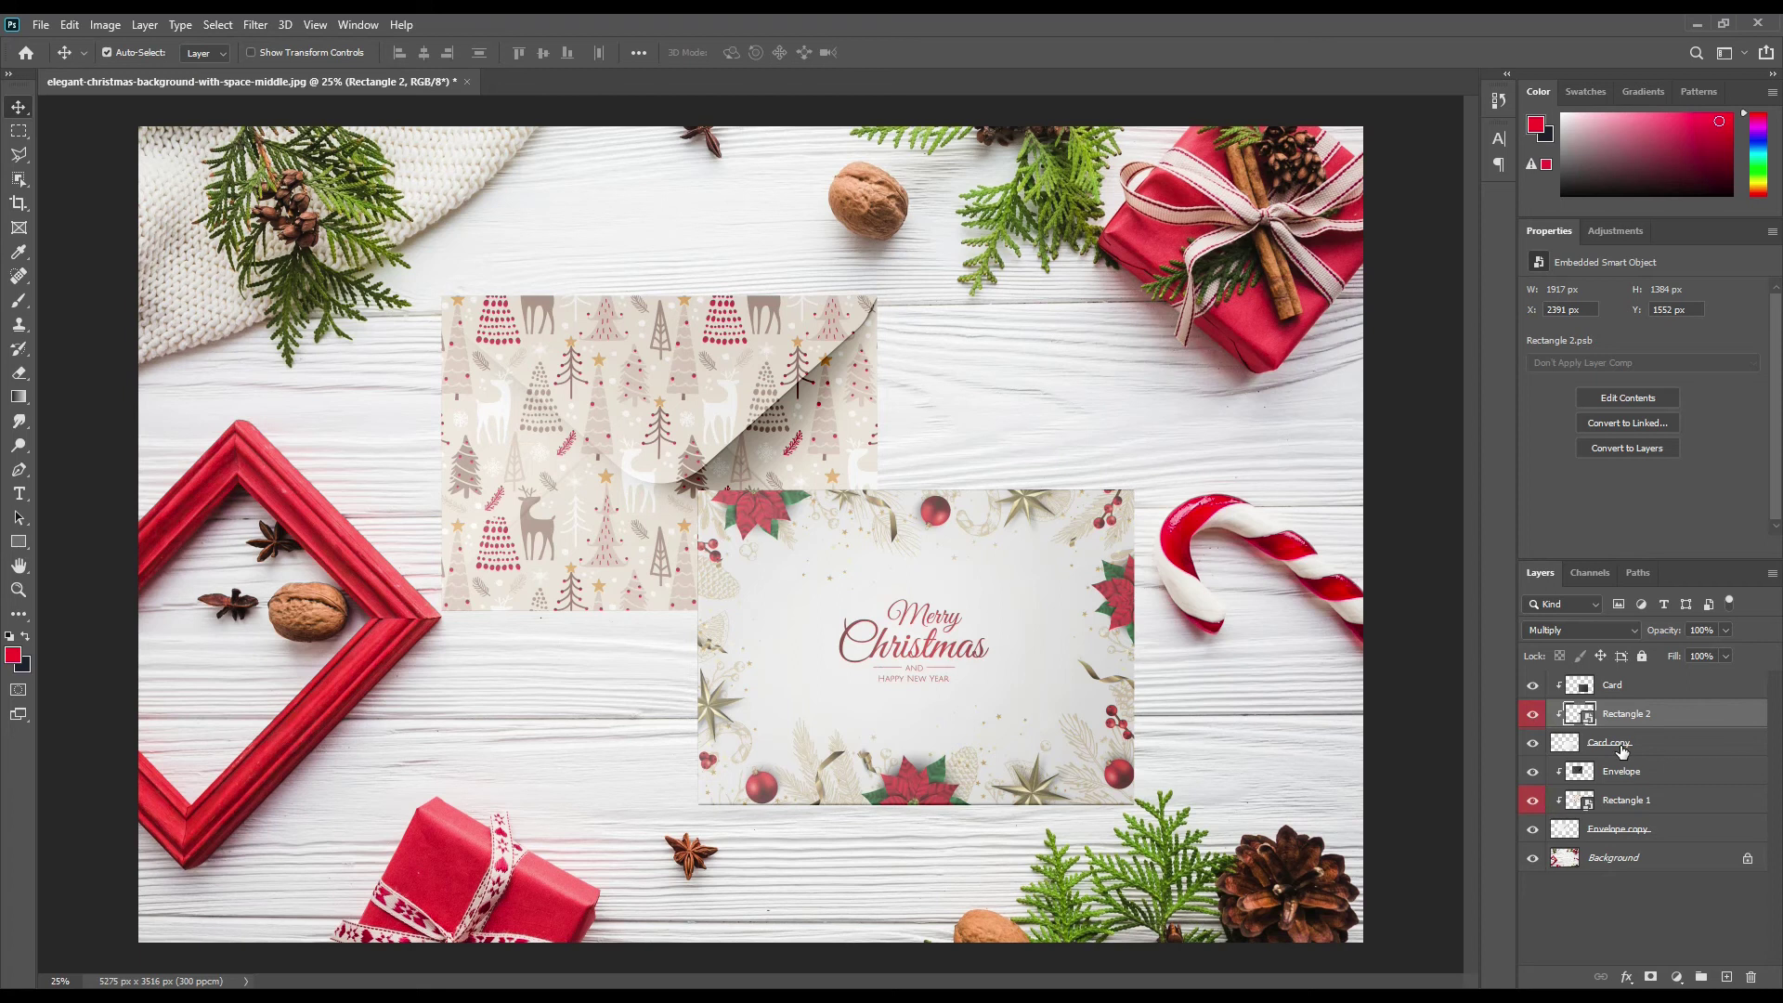
Step: Add a Drop Shadow effect to the Card copy layer, keeping the card visible beside the effect settings
left_click(1617, 748)
left_click(1533, 743)
left_click(1534, 743)
left_click(1646, 750)
left_click(1627, 977)
left_click(1660, 970)
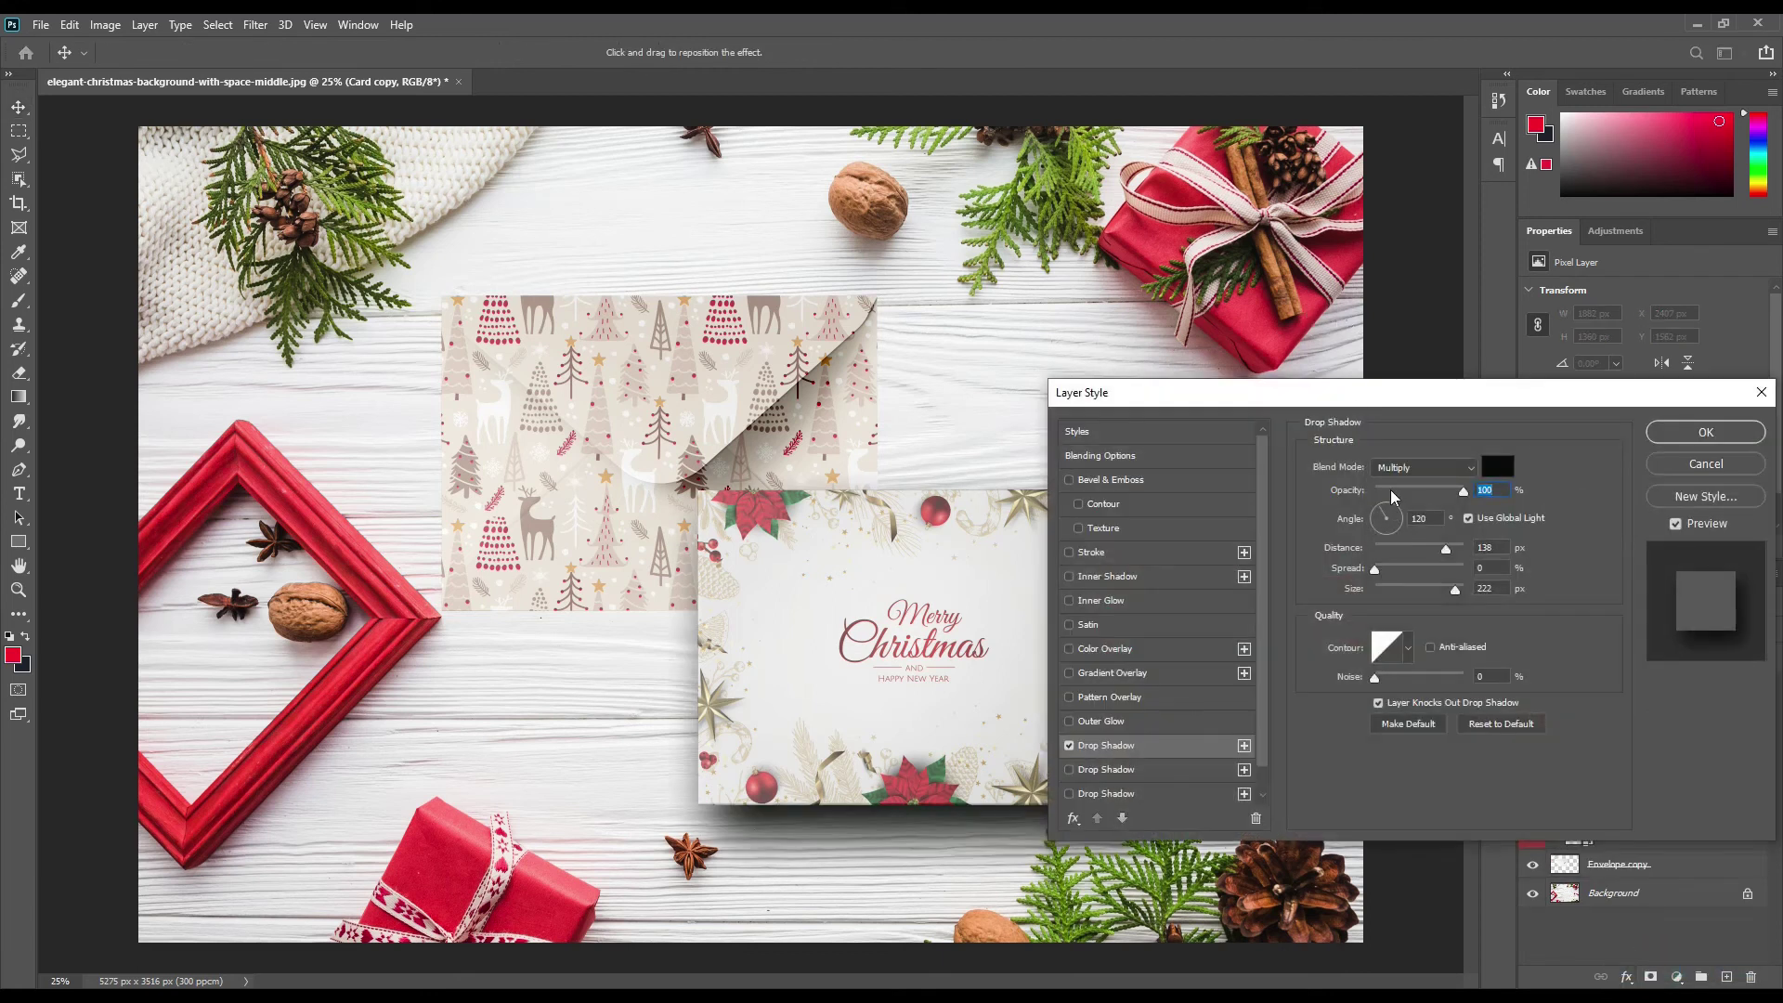
left_click_drag(1412, 393, 510, 227)
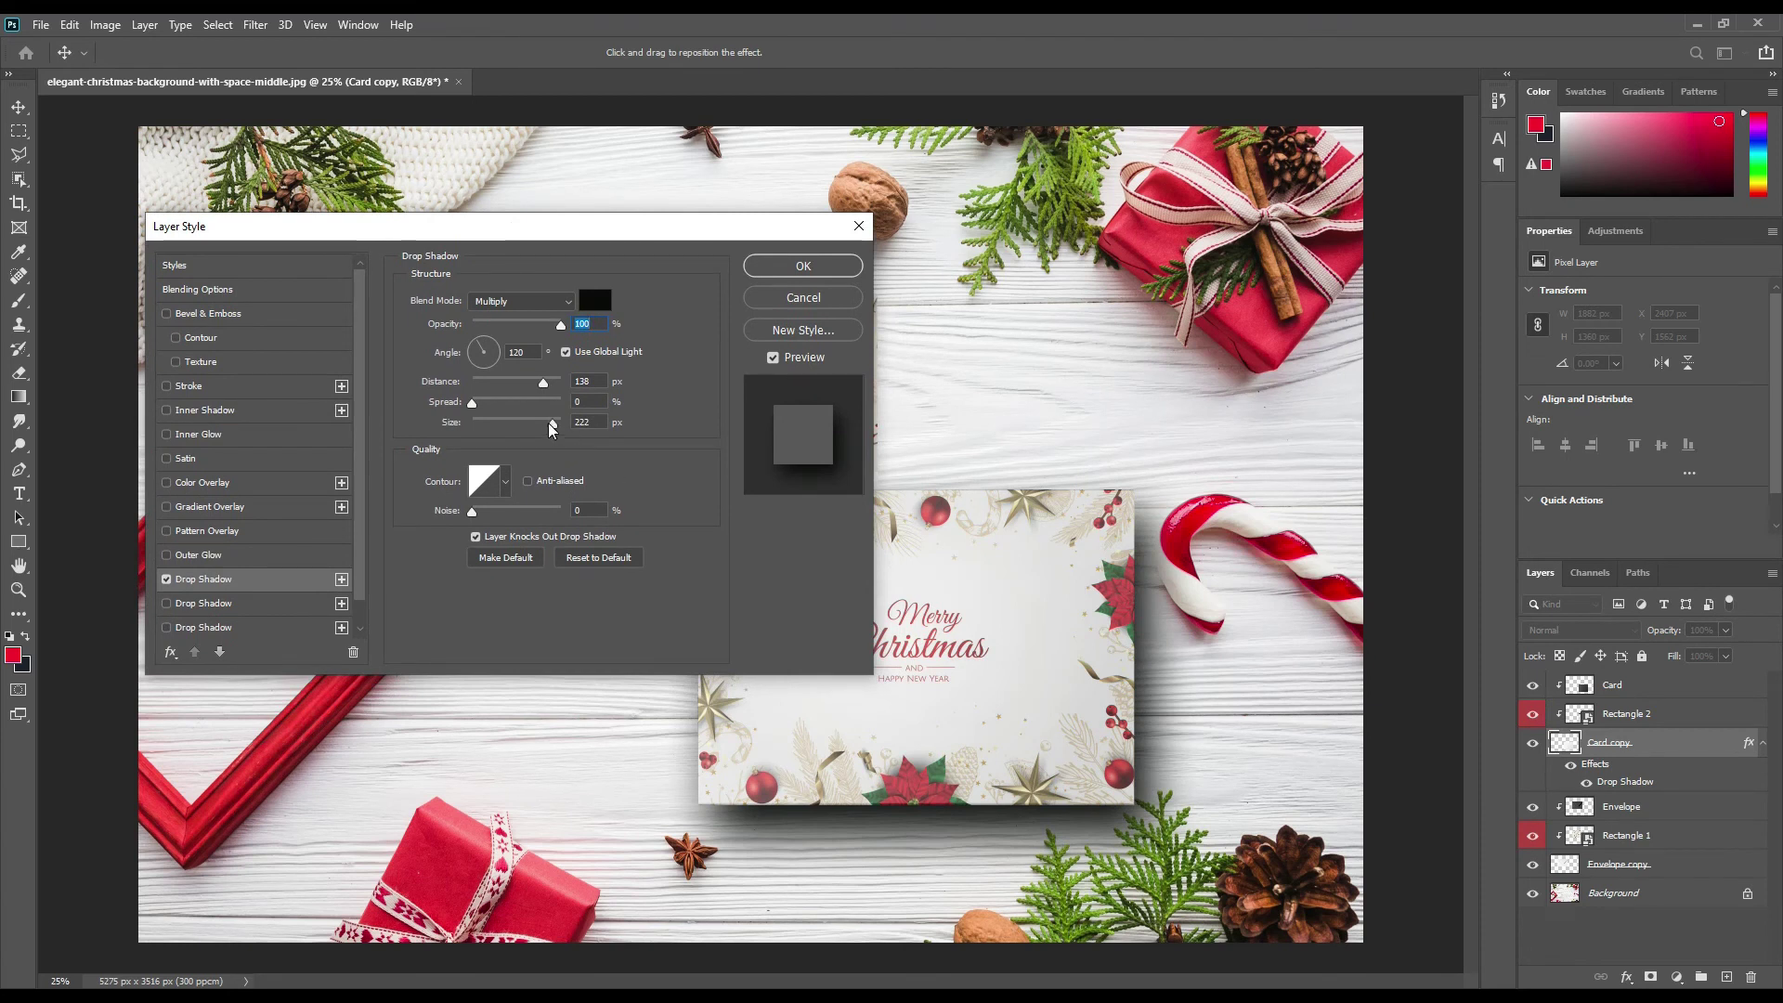
Step: Set the card's drop shadow to 65% opacity, 14 px distance and 18 px size
left_click_drag(545, 386, 479, 423)
left_click_drag(568, 329, 530, 331)
left_click_drag(484, 391, 489, 426)
left_click(486, 426)
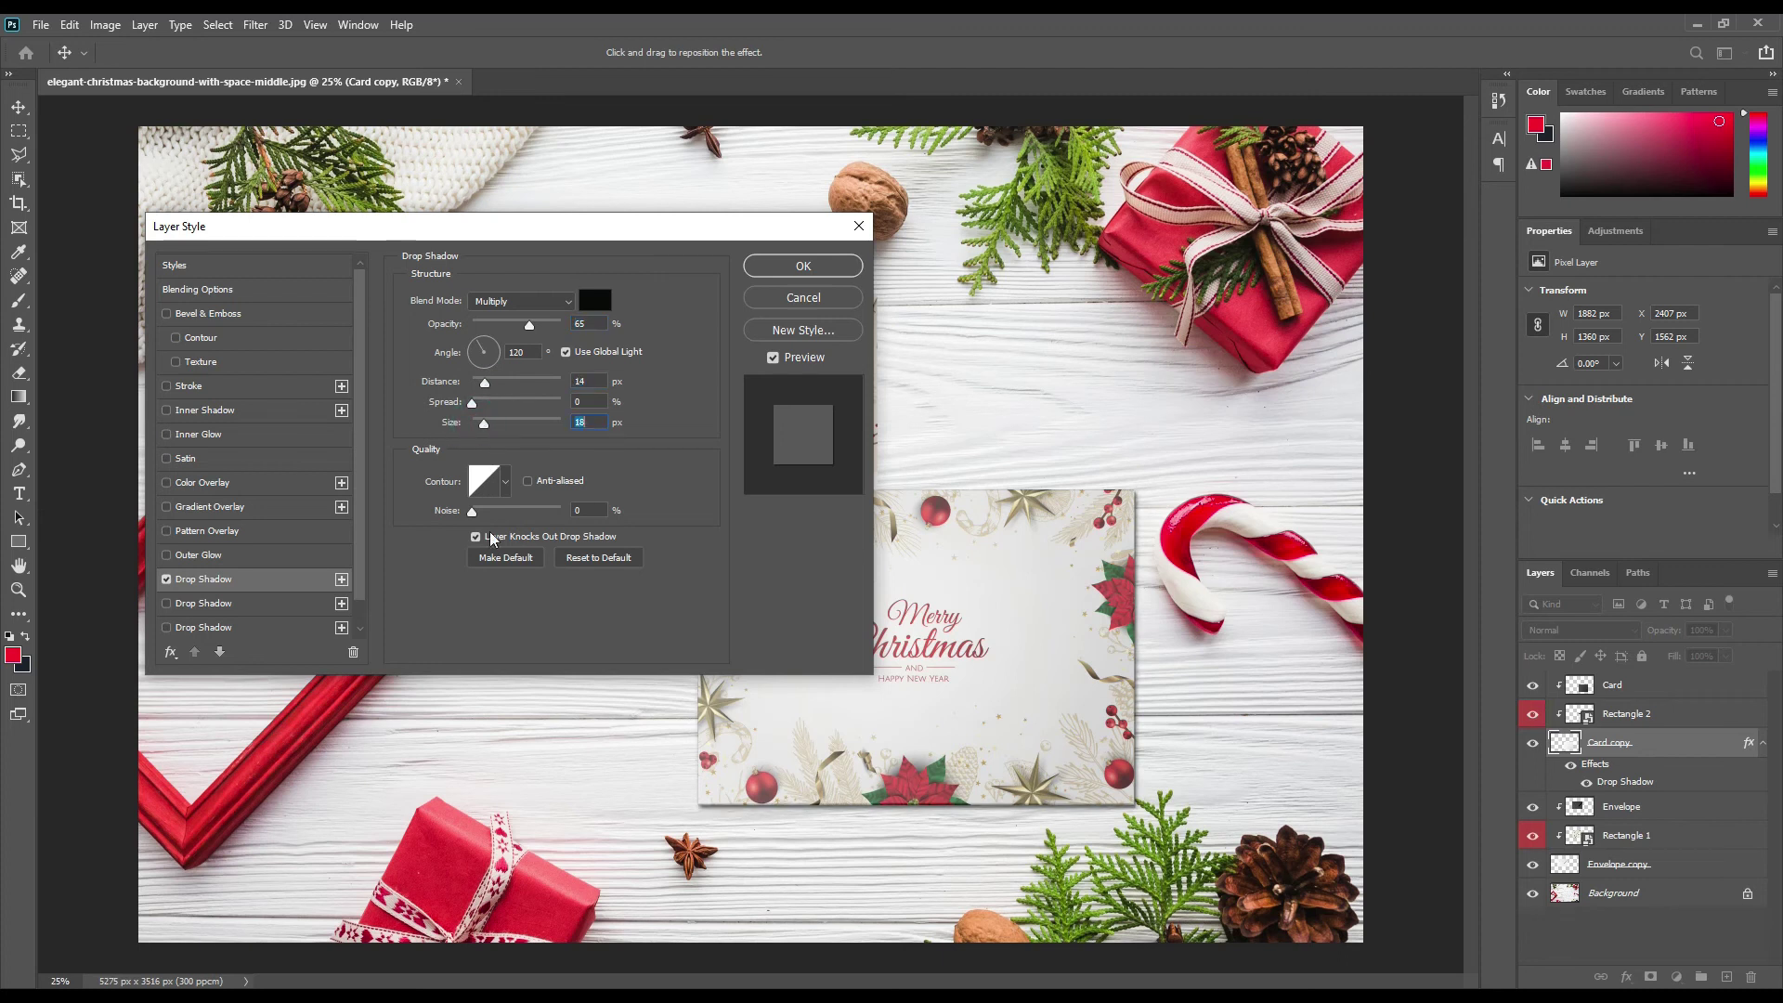
Step: Add a second drop shadow to the card at 27% opacity, 57 px distance and 64 px size, and apply the layer style
left_click(307, 606)
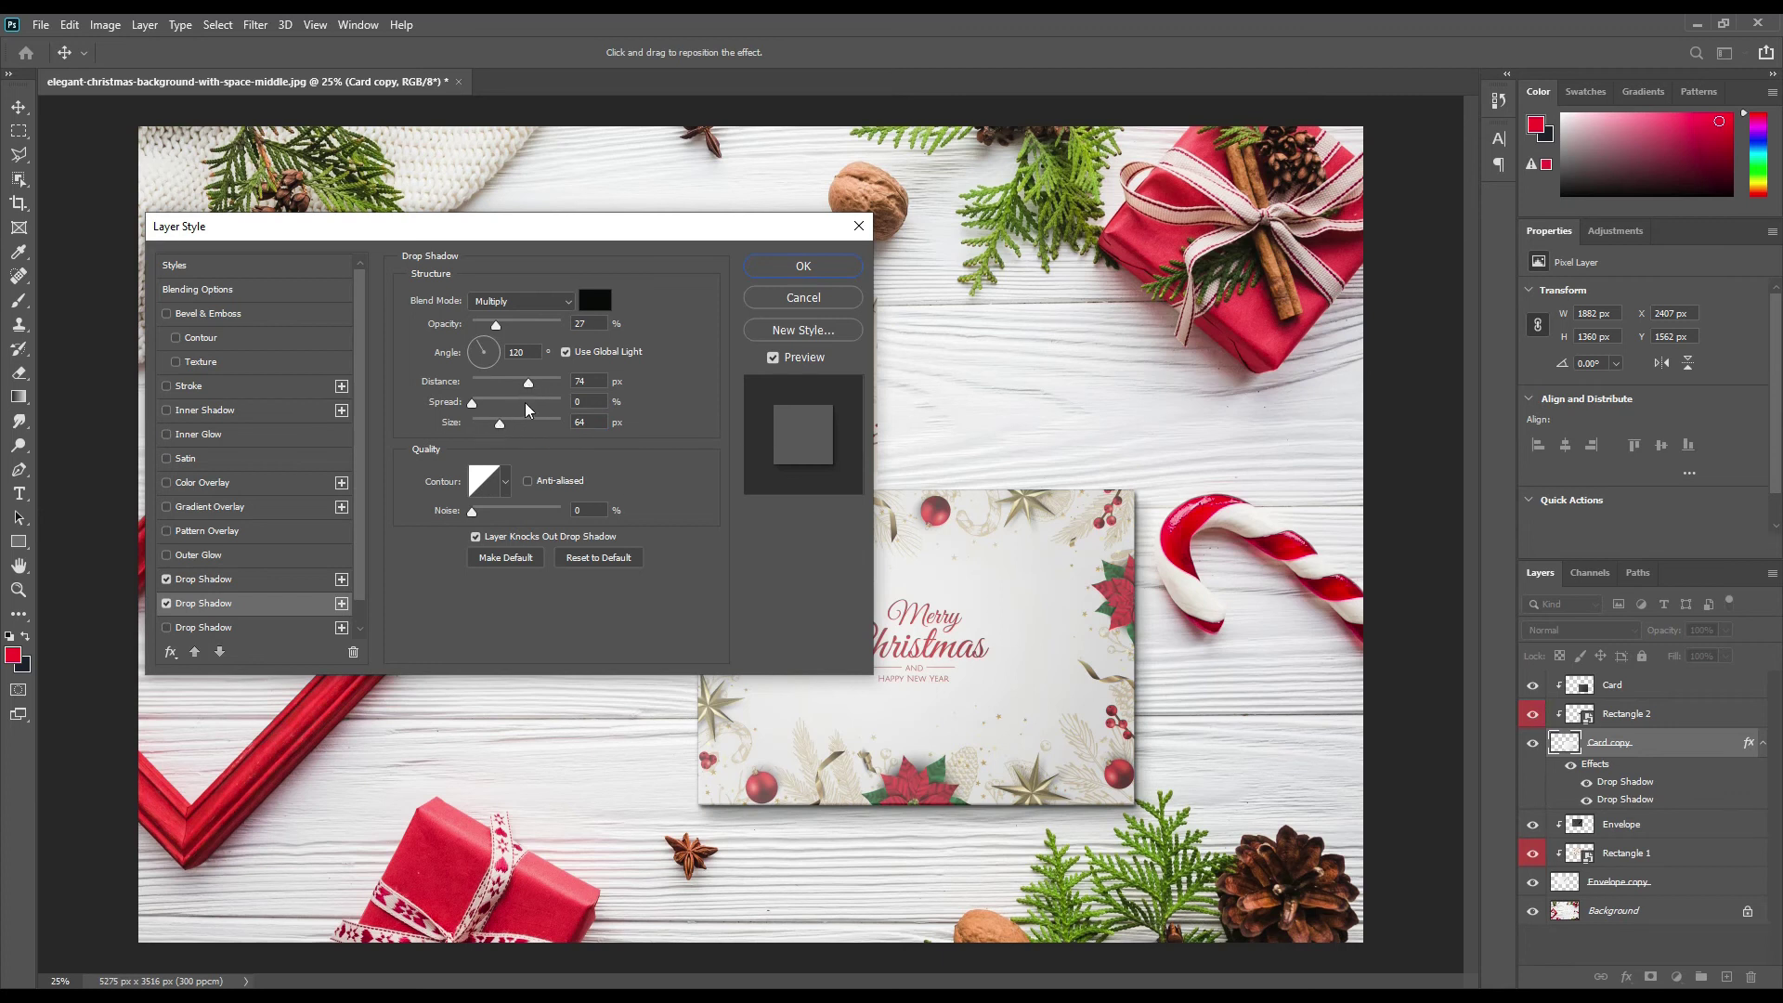
left_click_drag(532, 387, 525, 387)
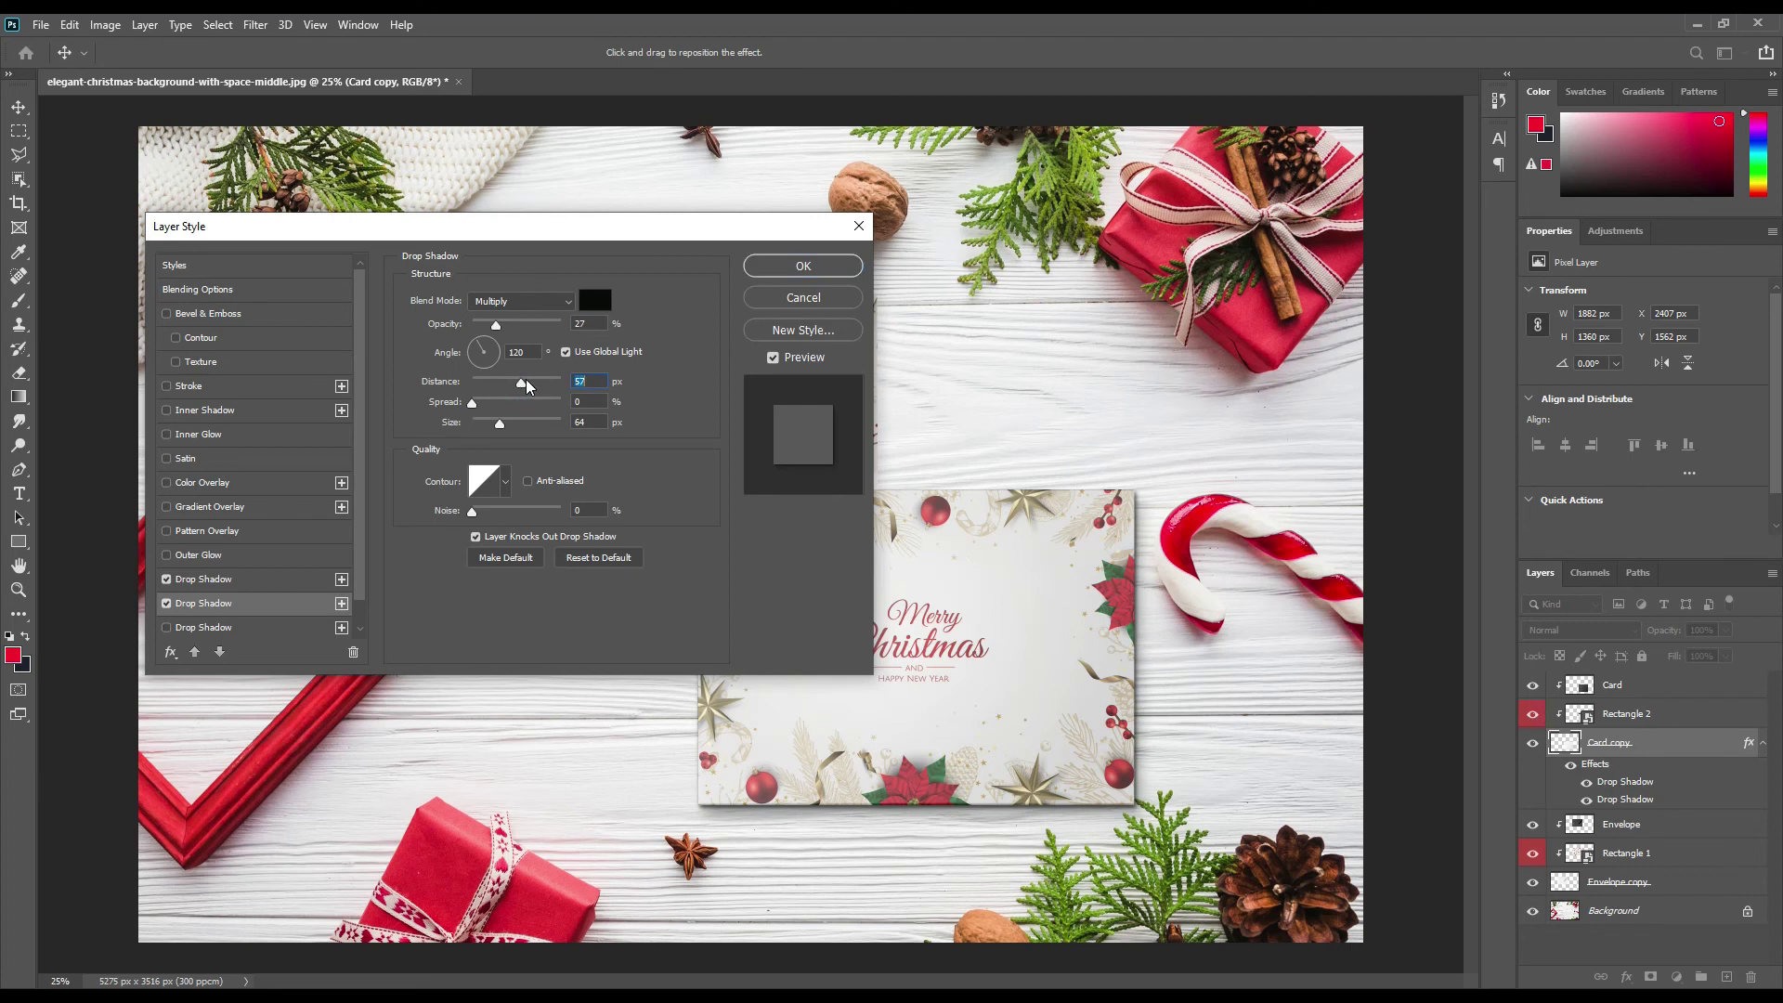
left_click(805, 270)
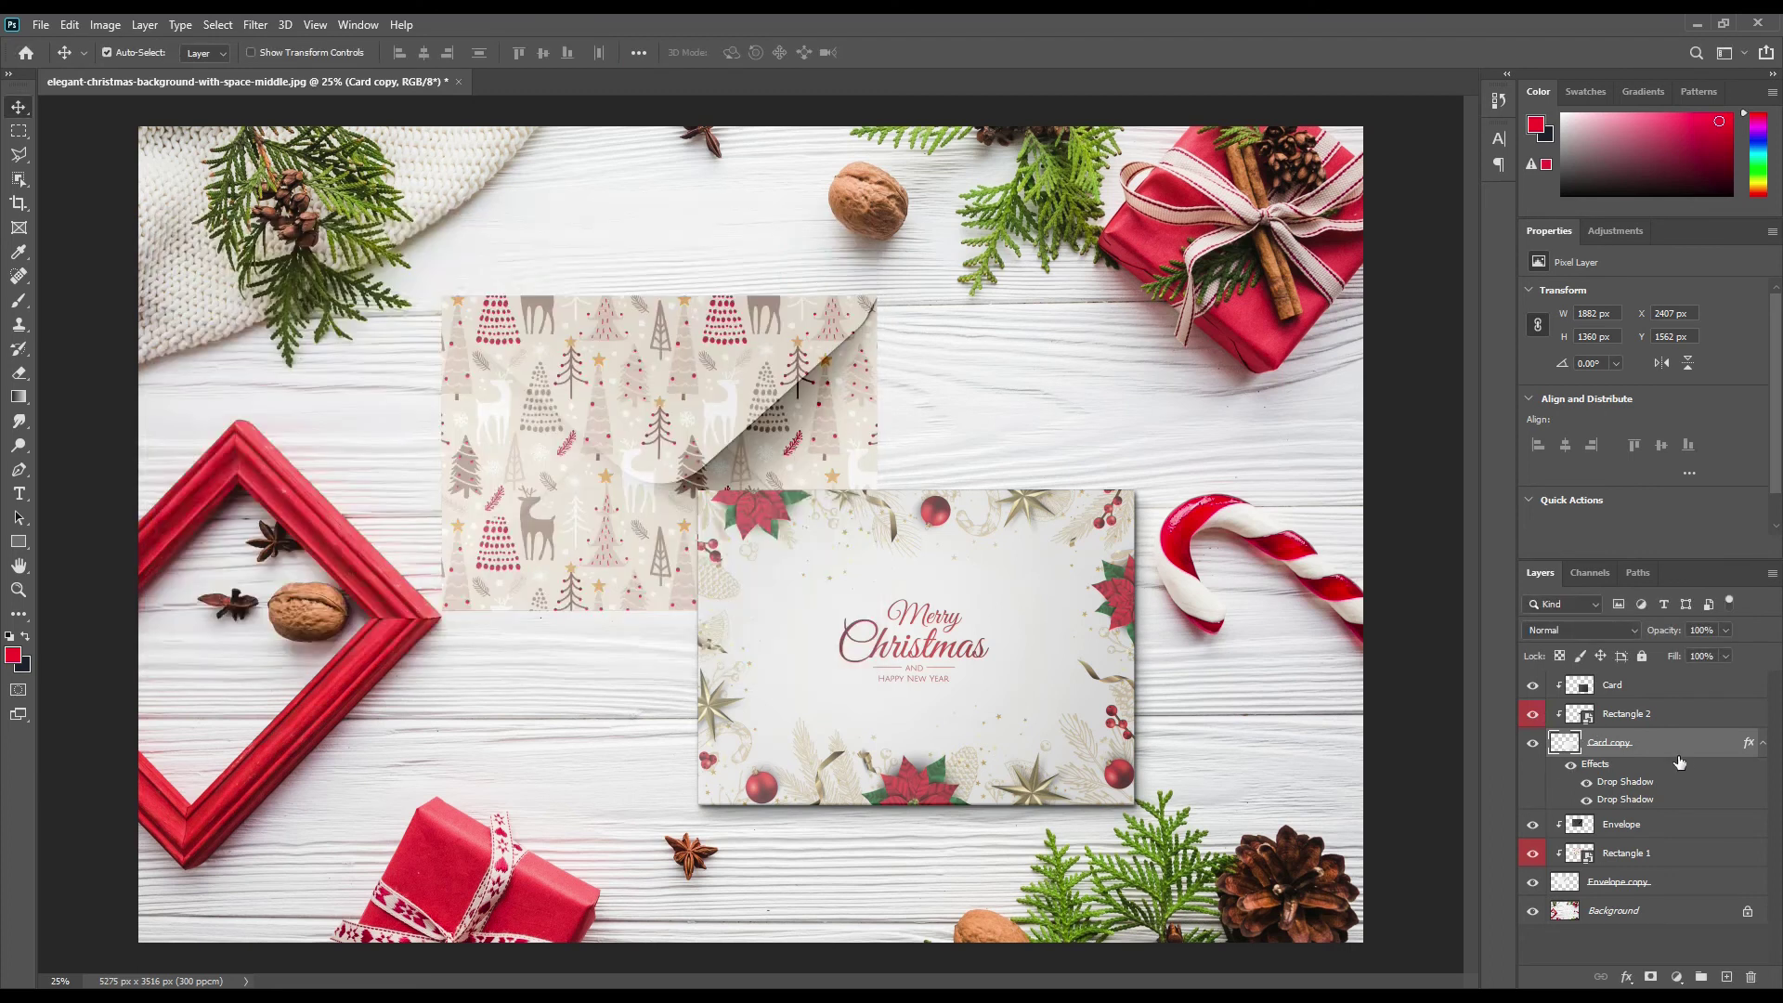
Step: Copy the Card copy layer's style and paste it onto the Envelope copy layer
right_click(1678, 746)
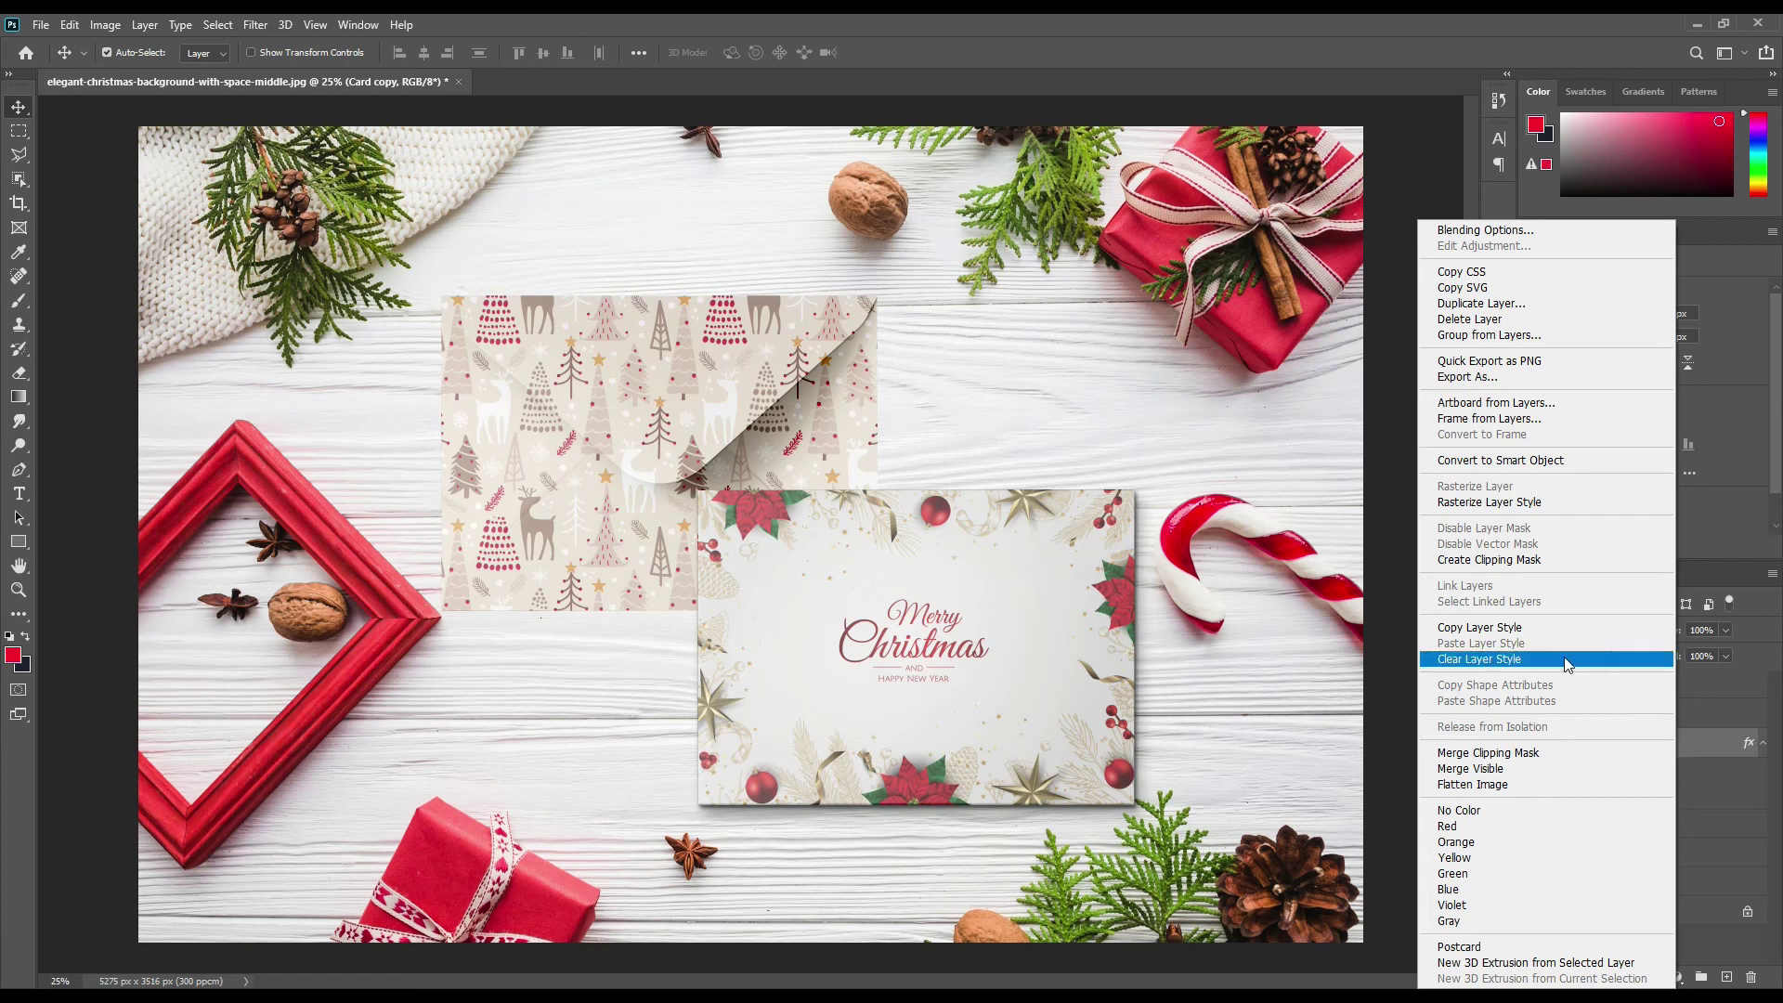
left_click(1483, 631)
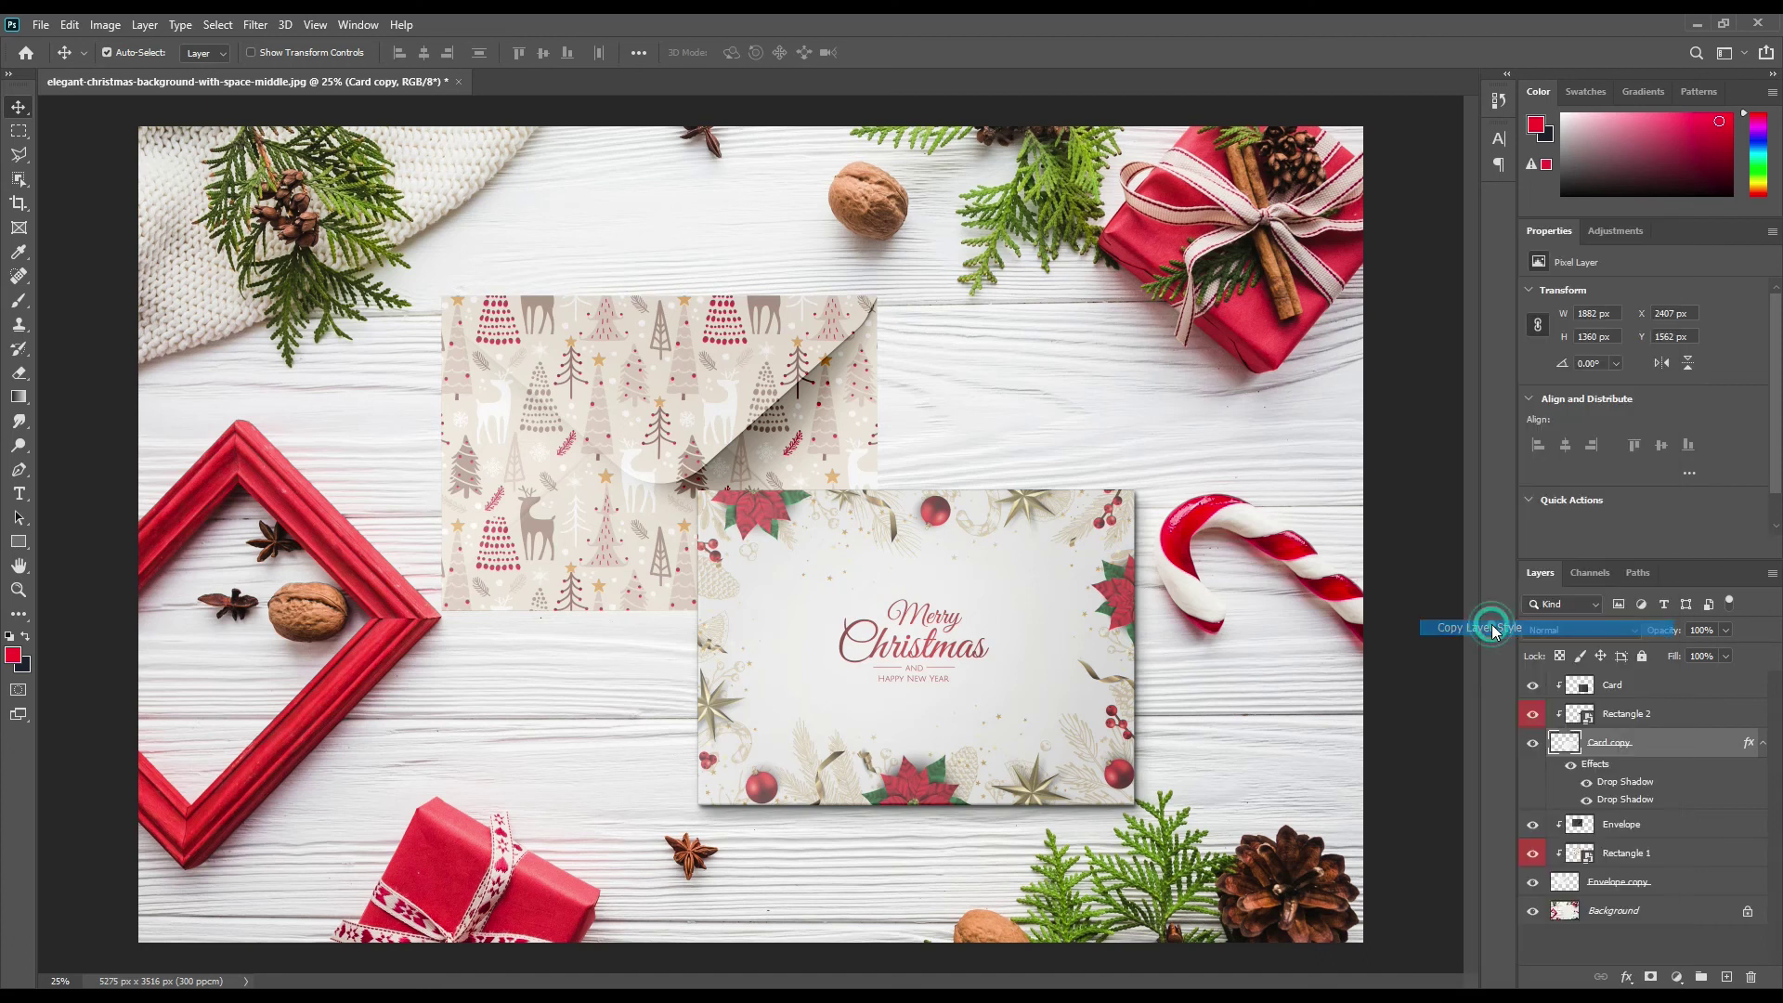
left_click(1619, 888)
right_click(1632, 887)
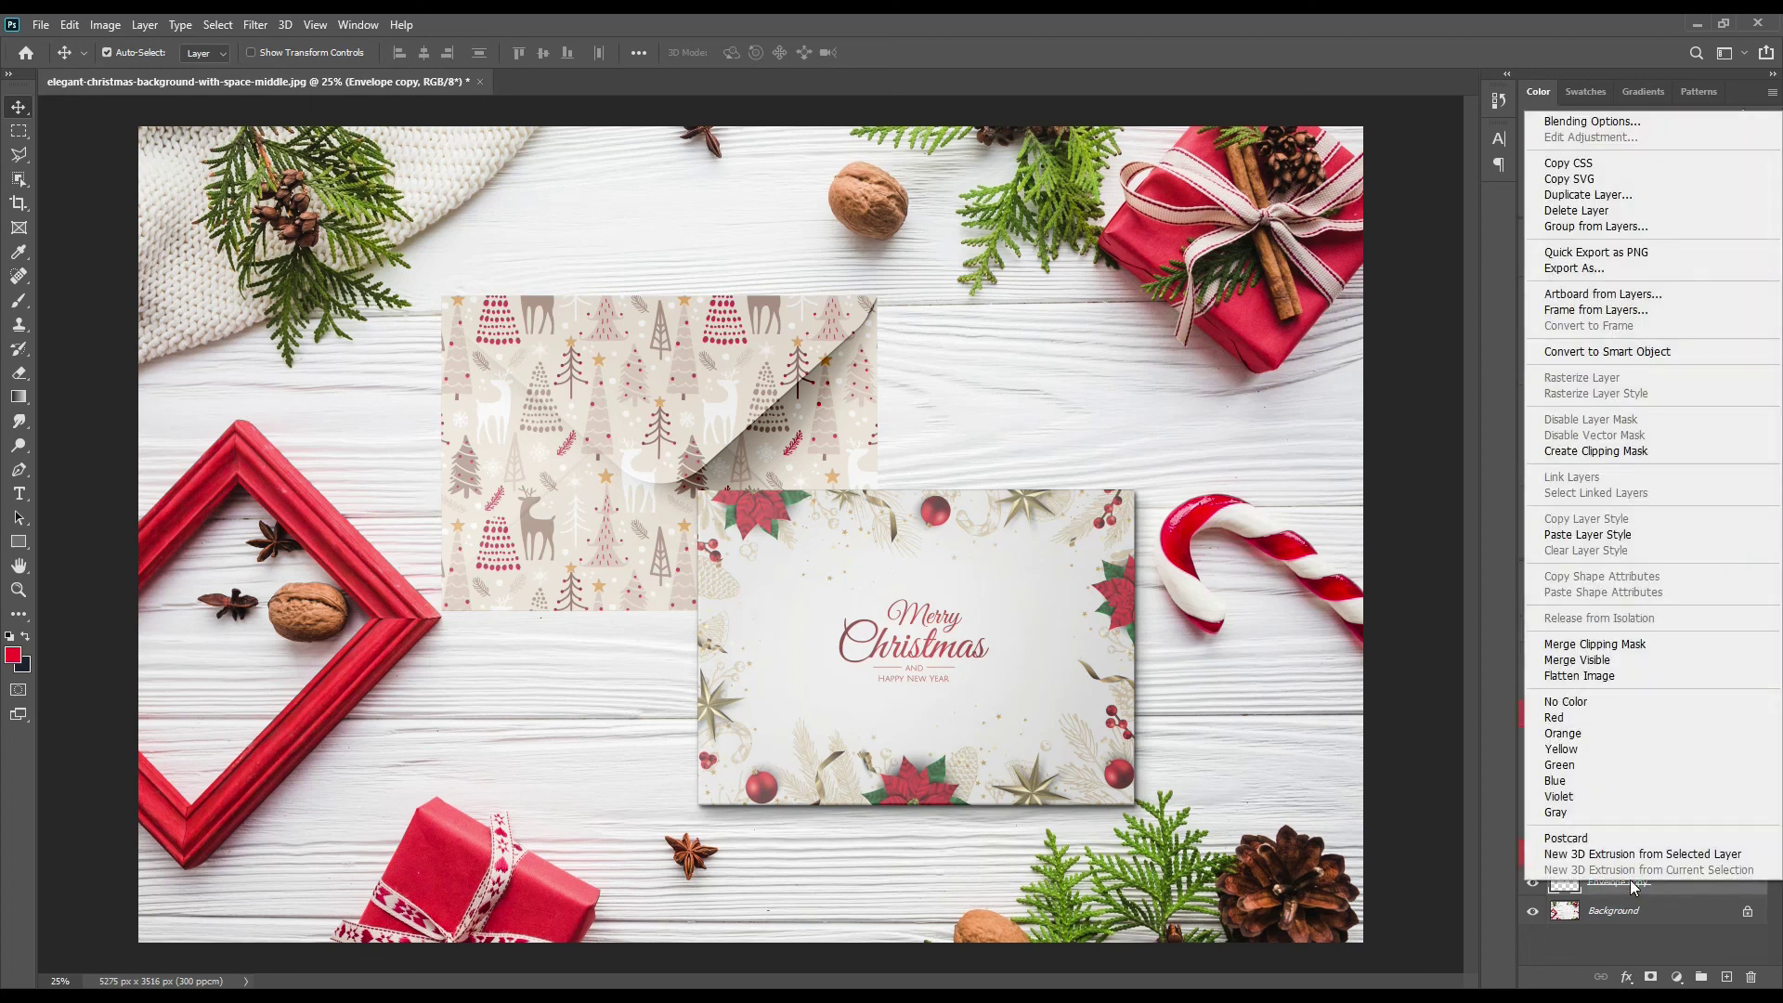
left_click(1592, 536)
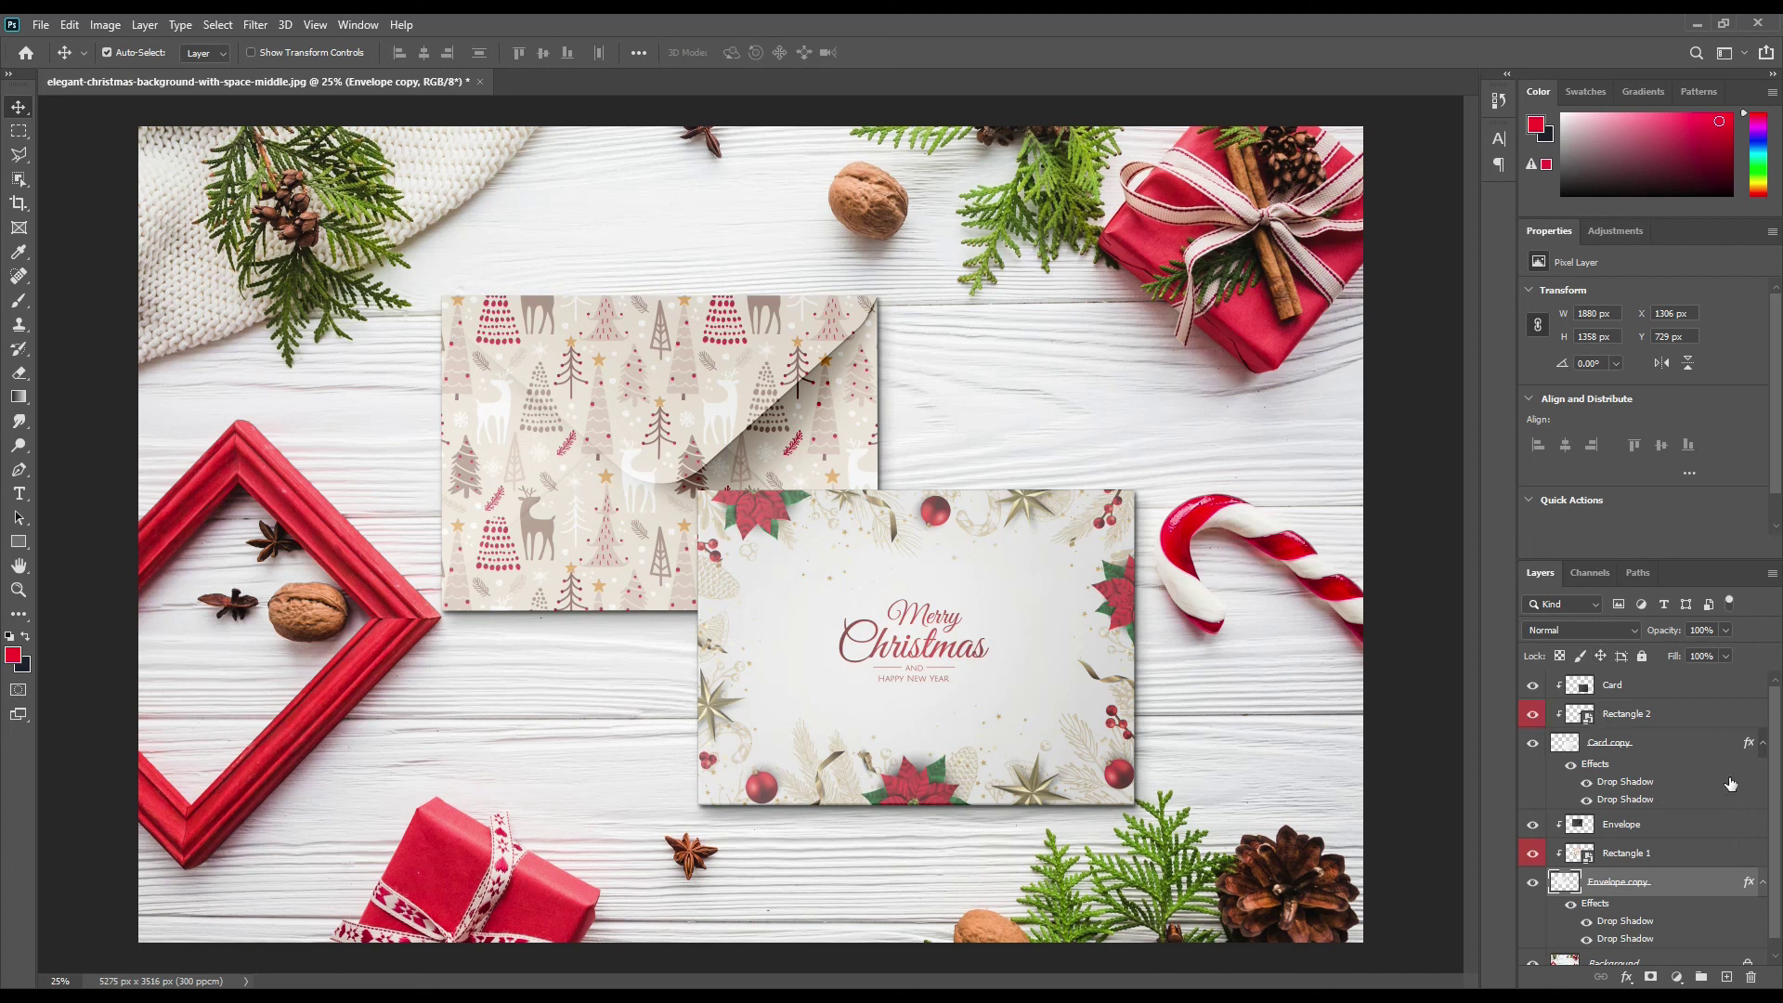
Step: Group the three card layers and the three envelope layers separately, toggling the lower group's visibility to check its contents
left_click(1649, 755)
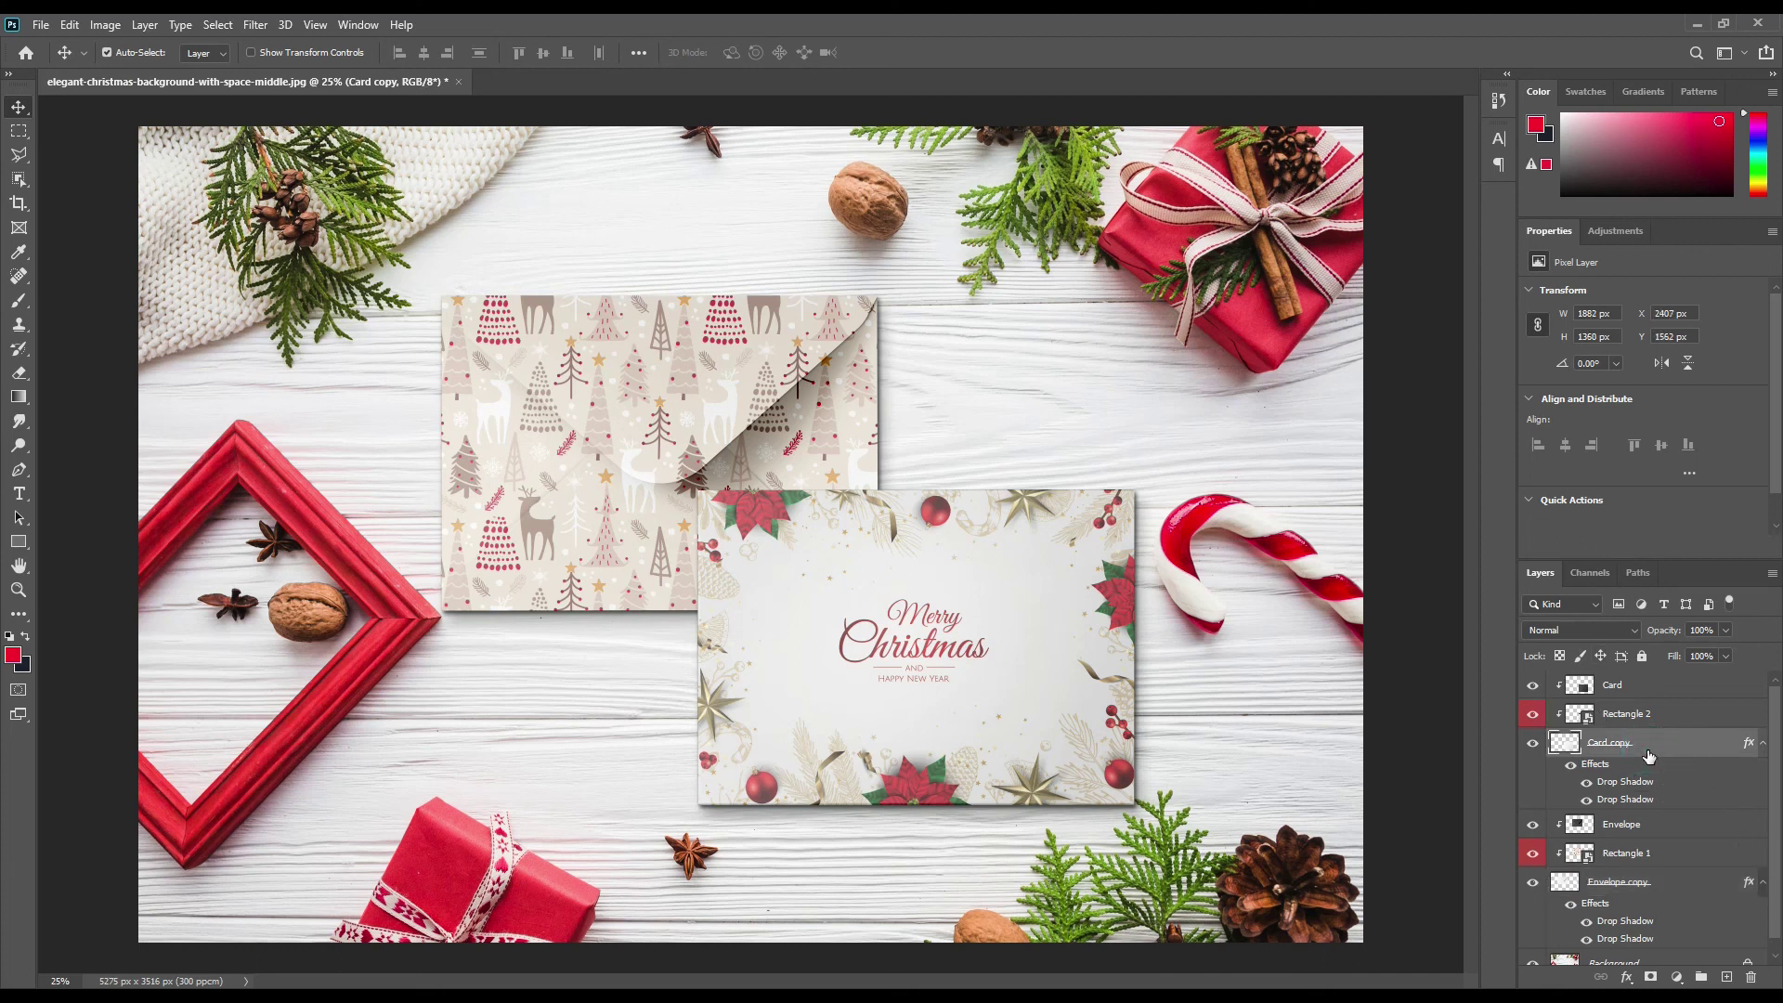
left_click(1657, 684, "shift")
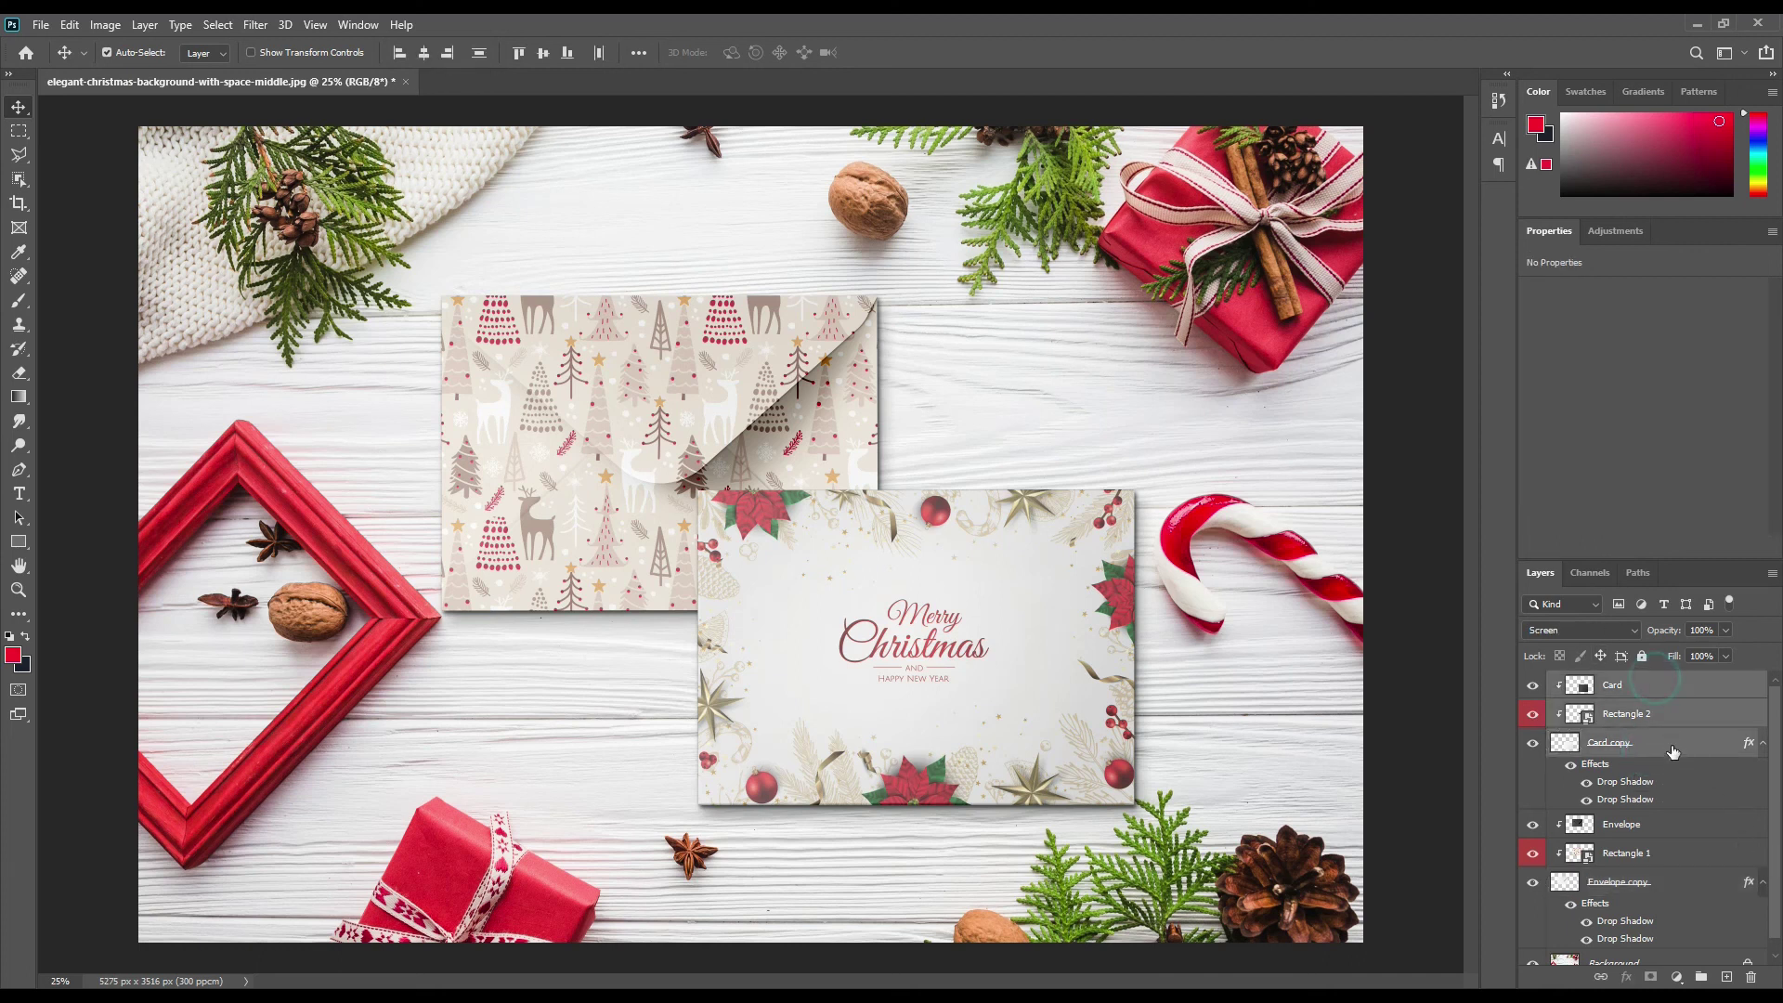
left_click(1701, 977)
left_click(1619, 709)
left_click(1621, 767, "shift")
left_click_drag(1621, 767, 1701, 978)
left_click(1533, 712)
left_click(1533, 712)
Step: Rename the envelope layers' group to Envelope and the card layers' group to Card
double_click(1614, 706)
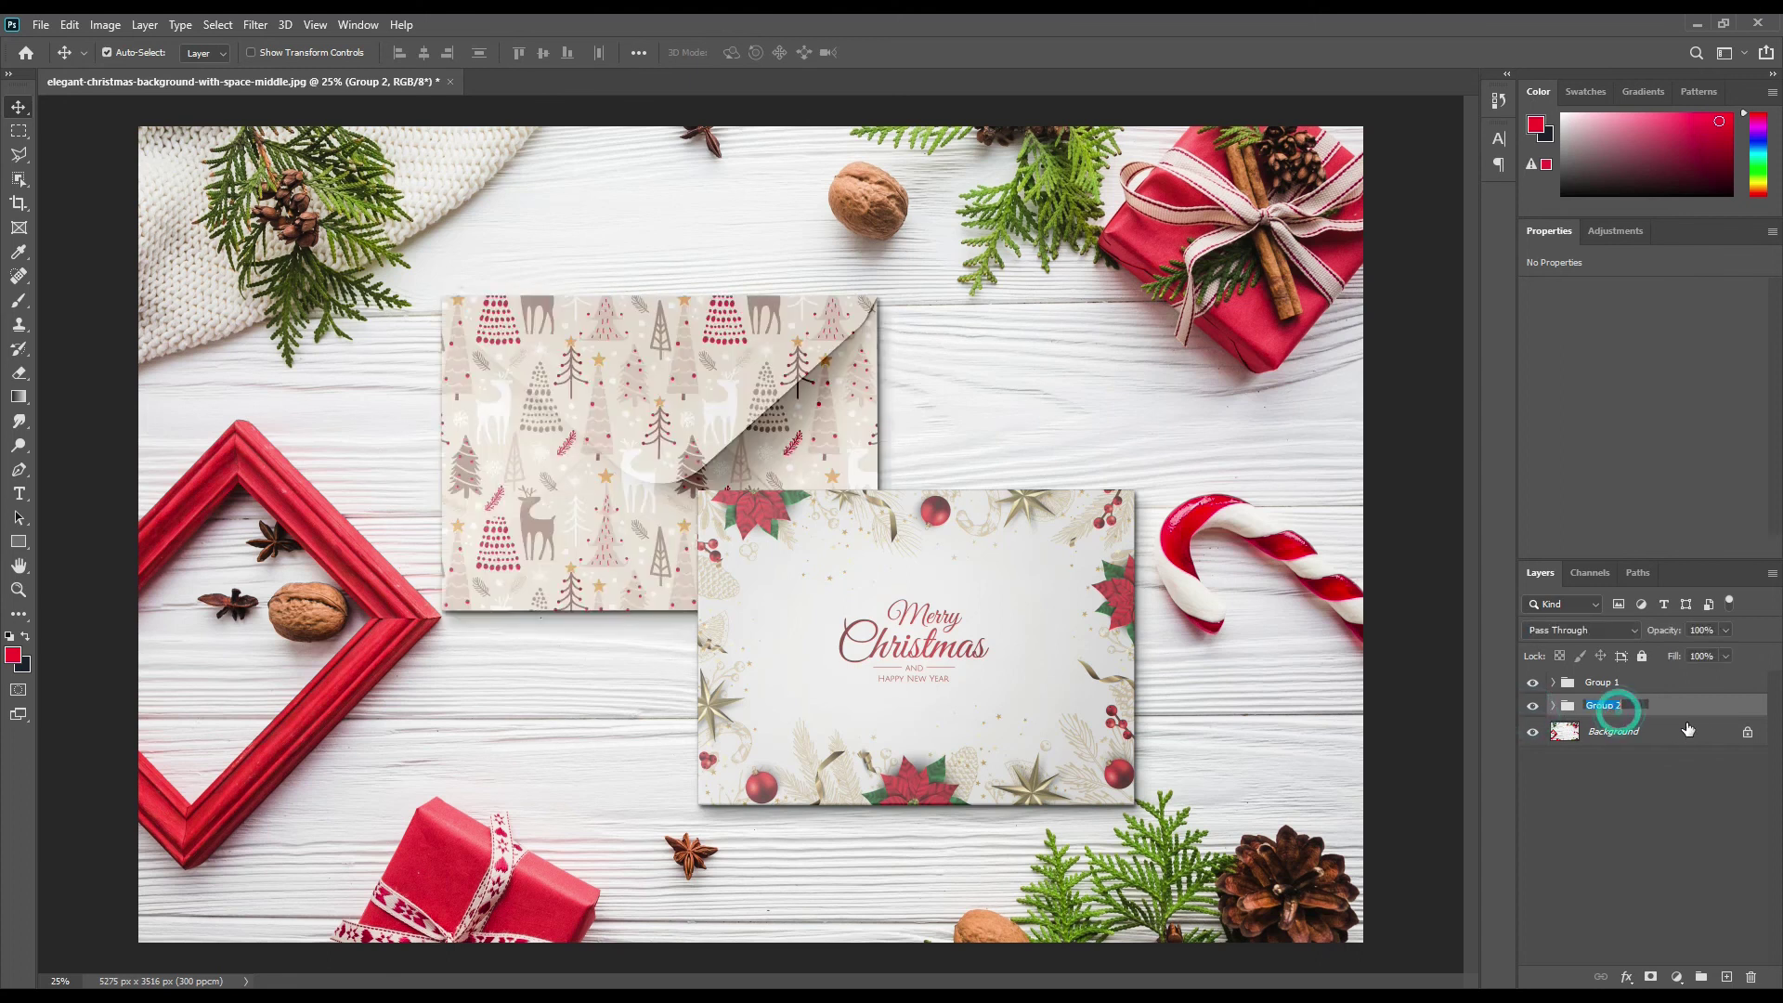
type("Envelope")
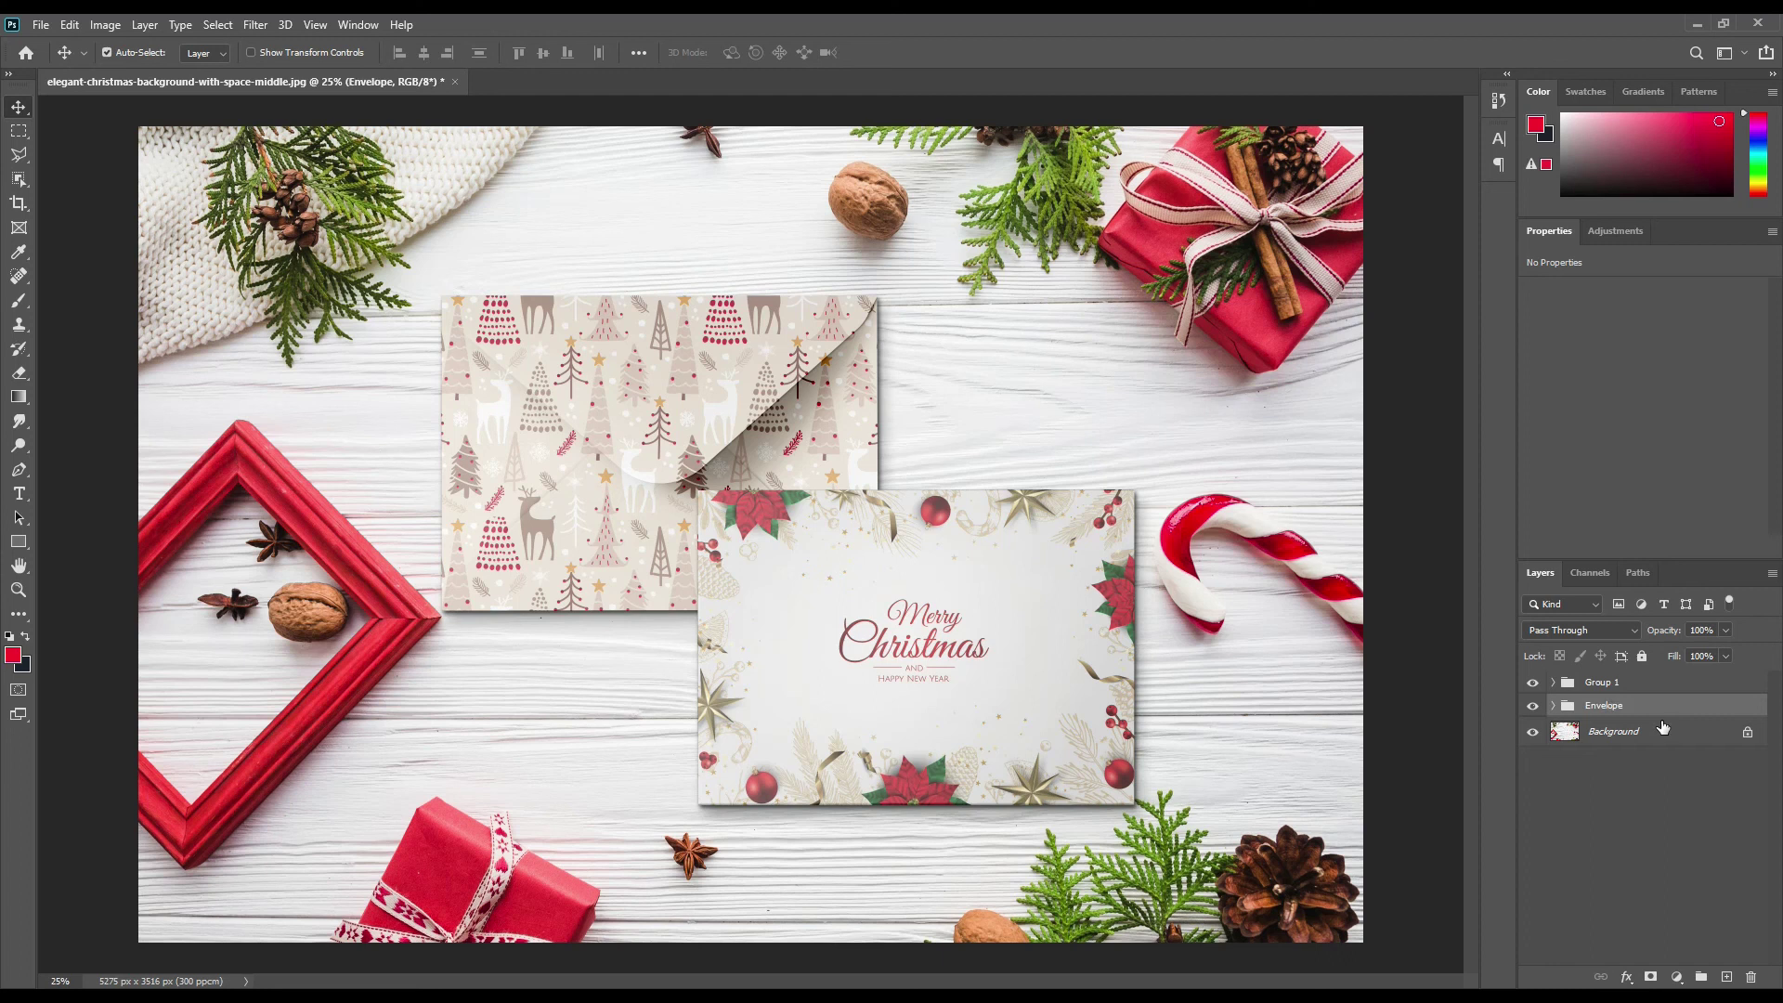
double_click(1604, 684)
type("V")
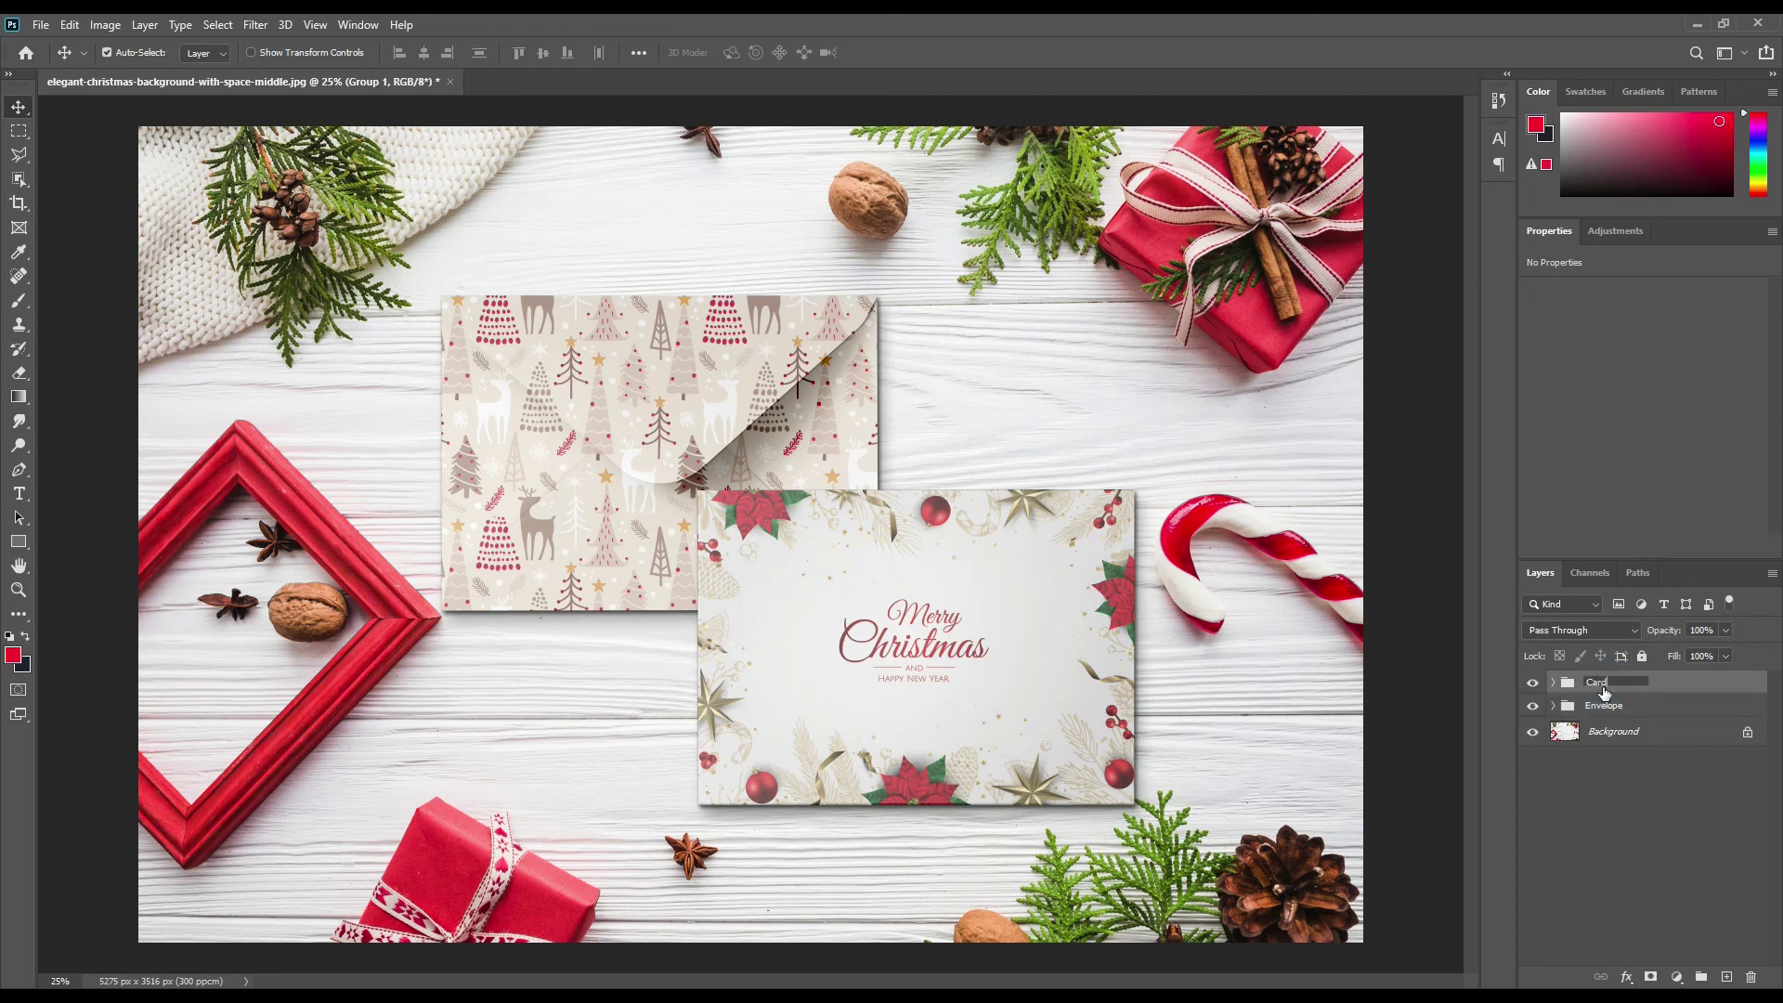
left_click(1638, 801)
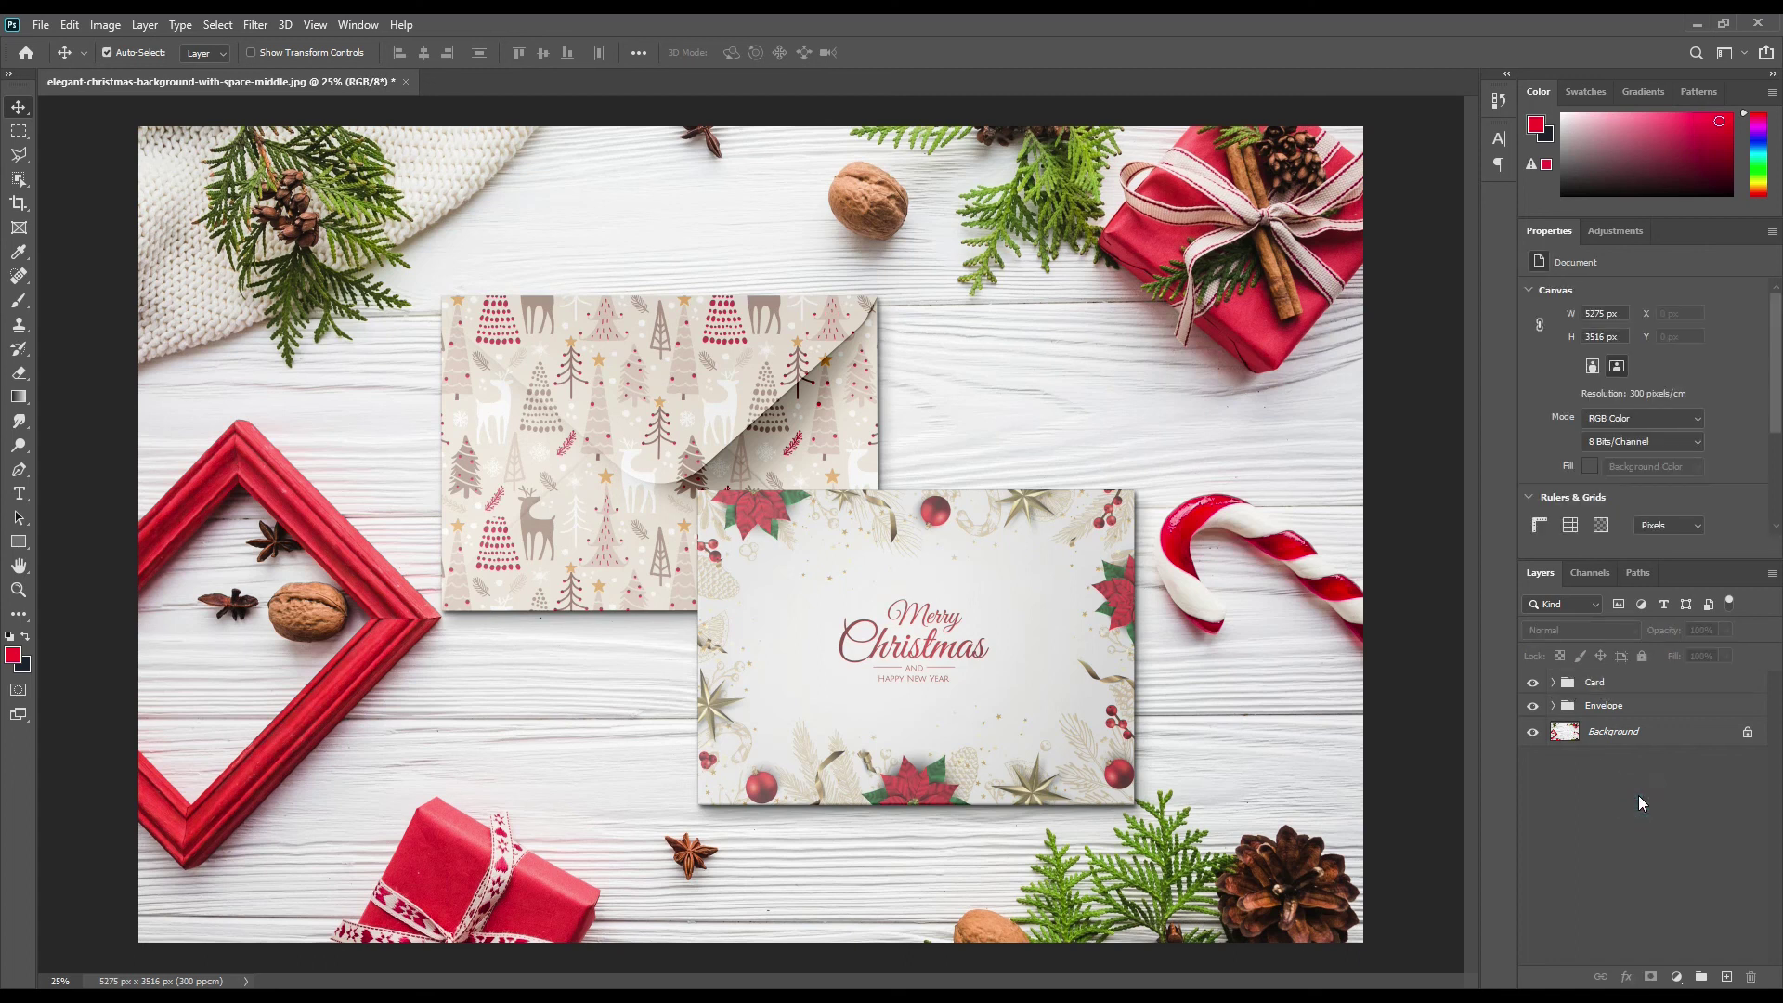